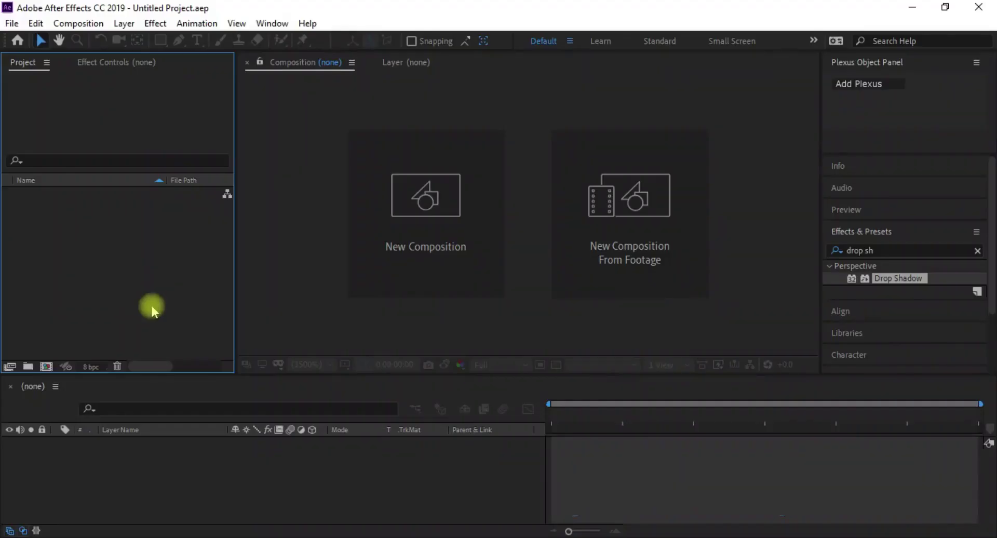
# Create a new 1920×1080 composition, Comp 1, with a 0;00;05;00 duration.
pyautogui.click(48, 367)
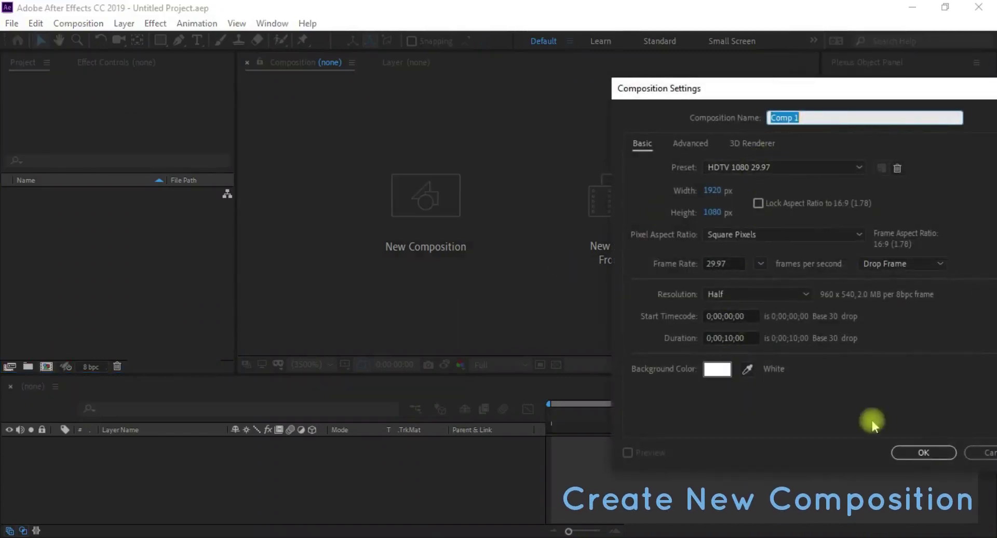
pyautogui.click(738, 338)
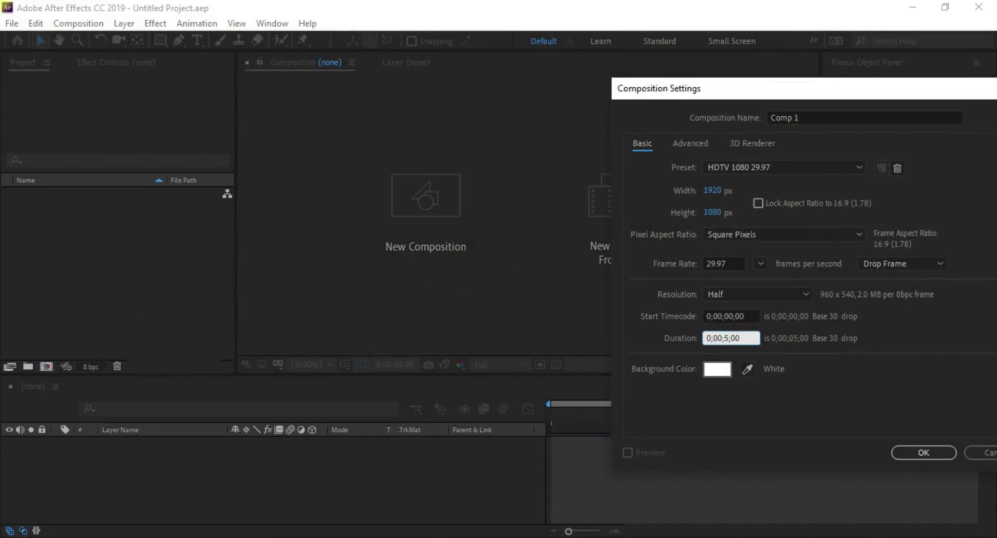
pyautogui.click(923, 452)
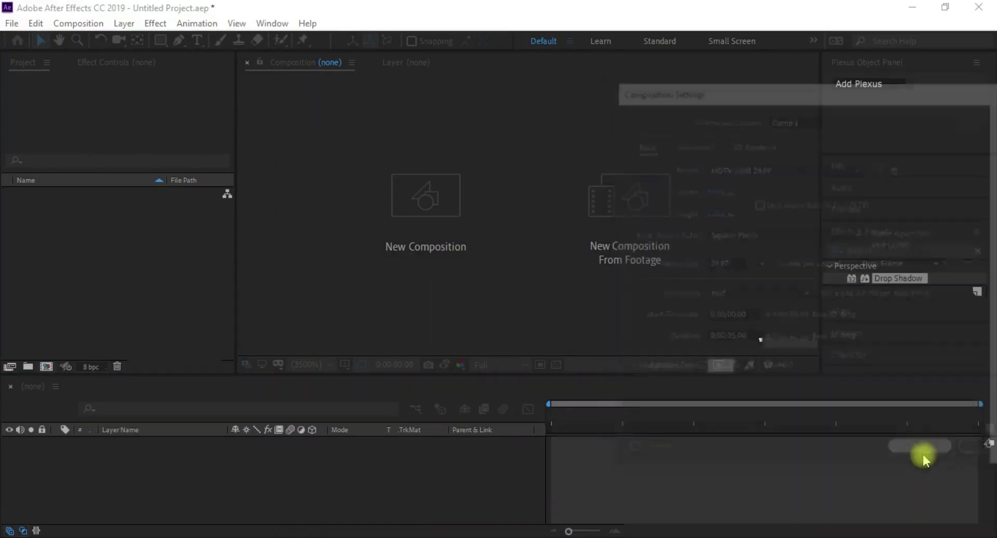
# Add a cyan solid layer named bg.
pyautogui.rightClick(134, 475)
pyautogui.click(190, 323)
pyautogui.click(345, 363)
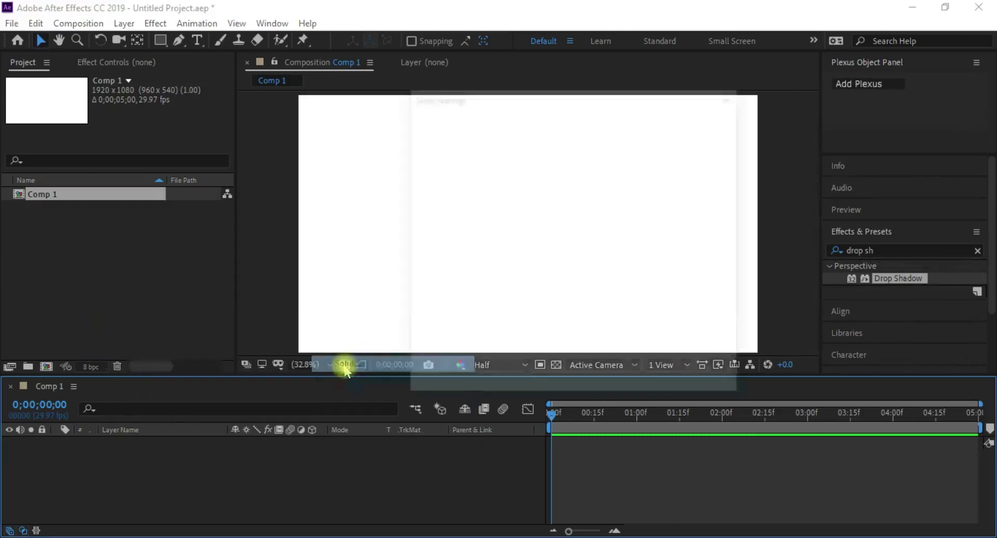
pyautogui.write('bg')
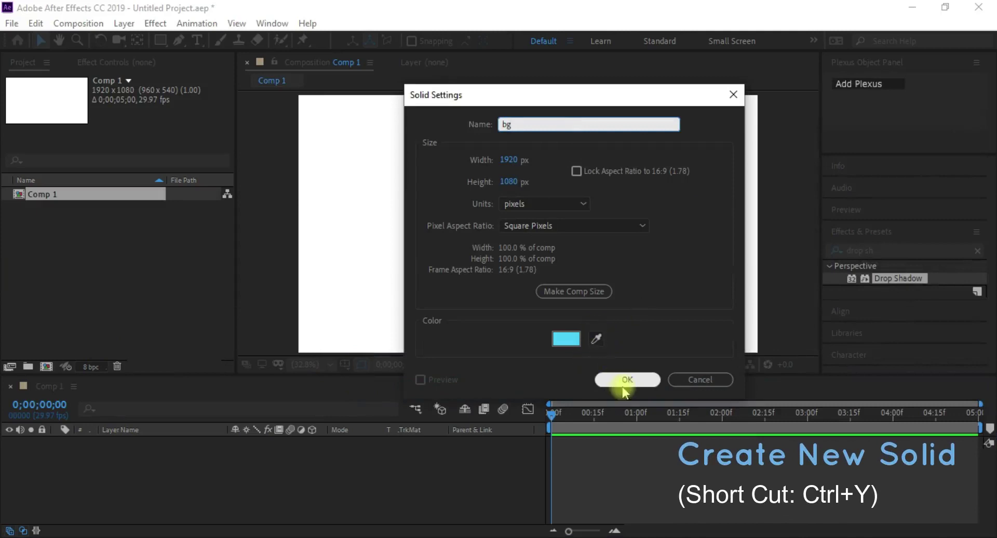
pyautogui.click(623, 380)
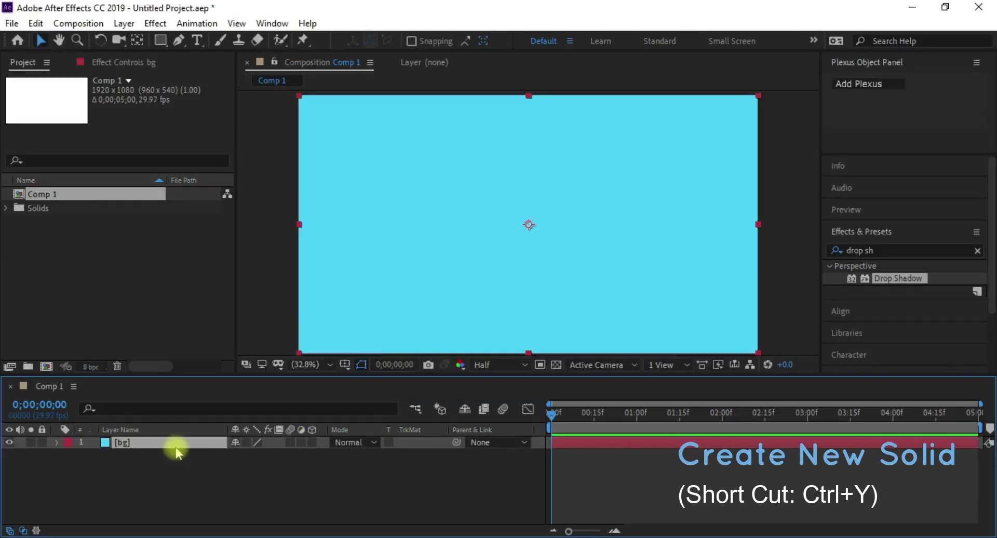
# Duplicate bg, rename the copy Cut, and set its position to 0, 540.
pyautogui.hotkey('ctrl', 'd')
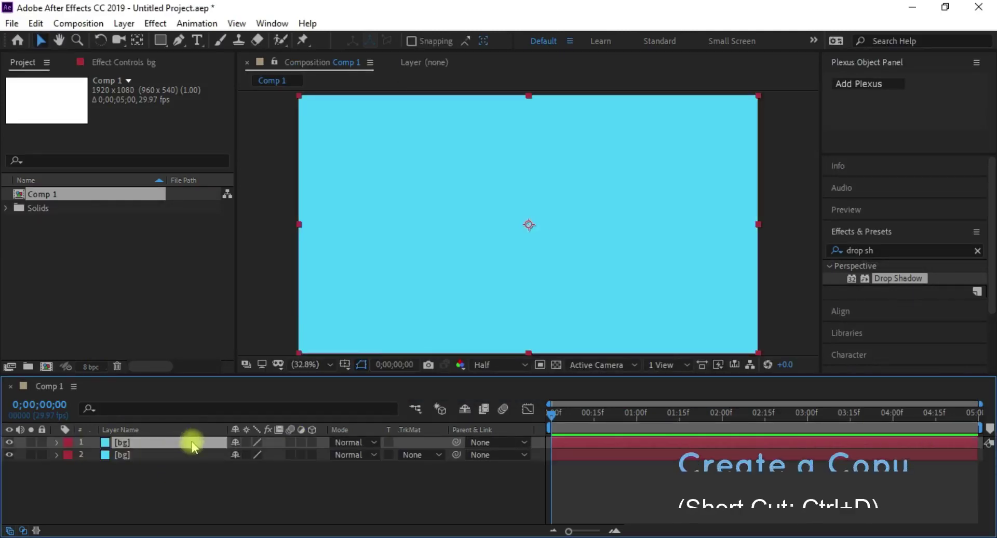
pyautogui.press('Return')
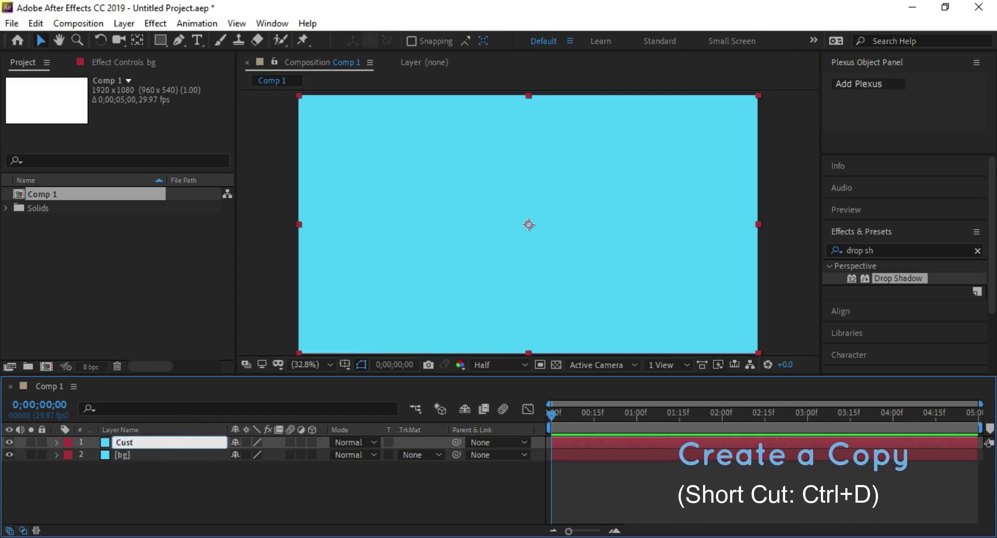
pyautogui.press('BackSpace')
pyautogui.press('BackSpace')
pyautogui.write('t')
pyautogui.click(149, 472)
pyautogui.click(160, 443)
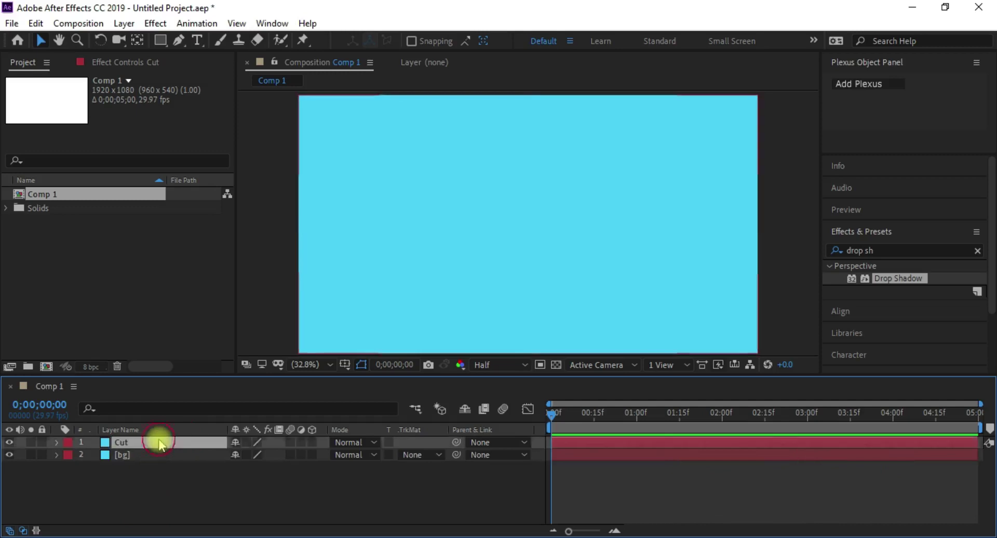
pyautogui.press('p')
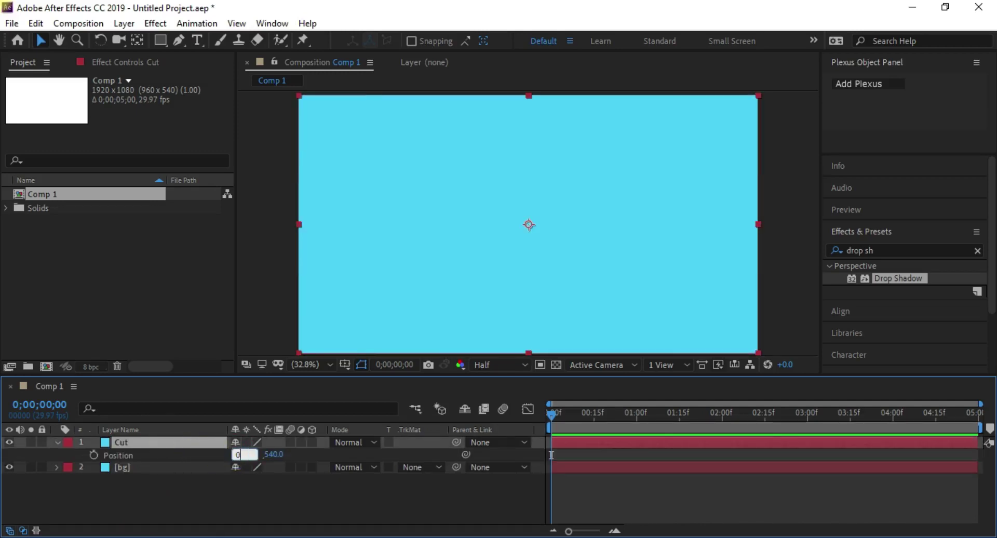
pyautogui.press('Return')
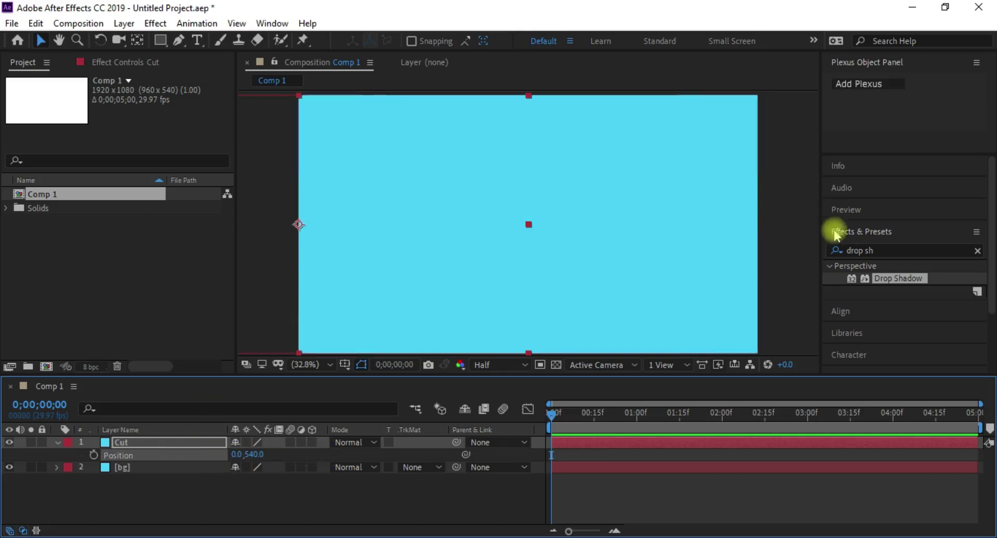
pyautogui.click(882, 249)
# Apply Drop Shadow to Cut with 90° direction, distance 30 and softness 133.
pyautogui.press('BackSpace')
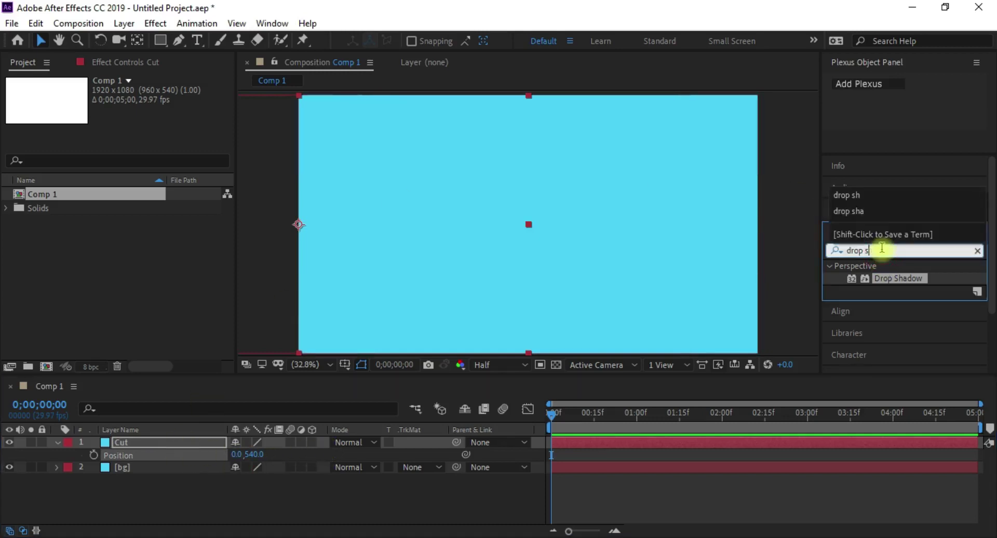
pyautogui.moveTo(894, 279); pyautogui.dragTo(445, 258)
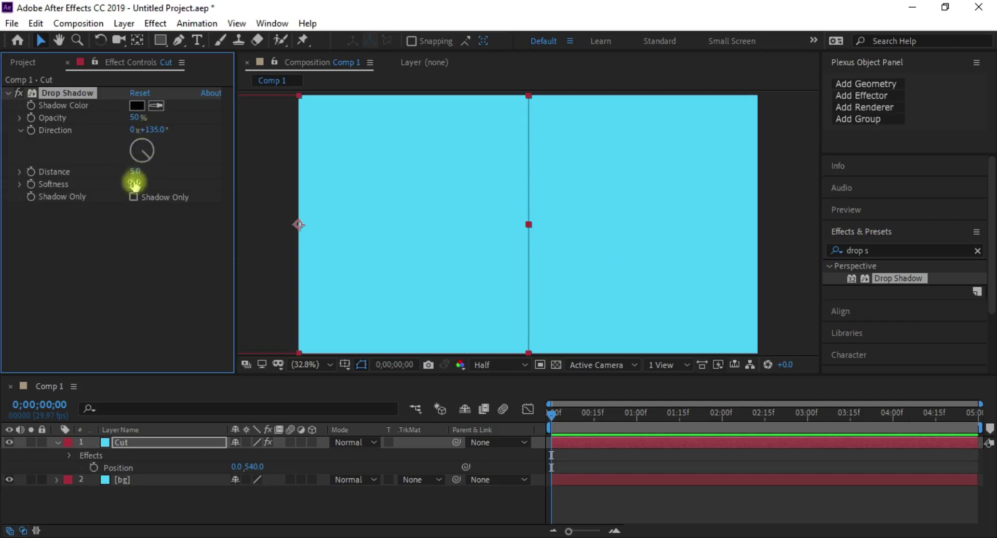
pyautogui.moveTo(135, 175); pyautogui.dragTo(160, 175)
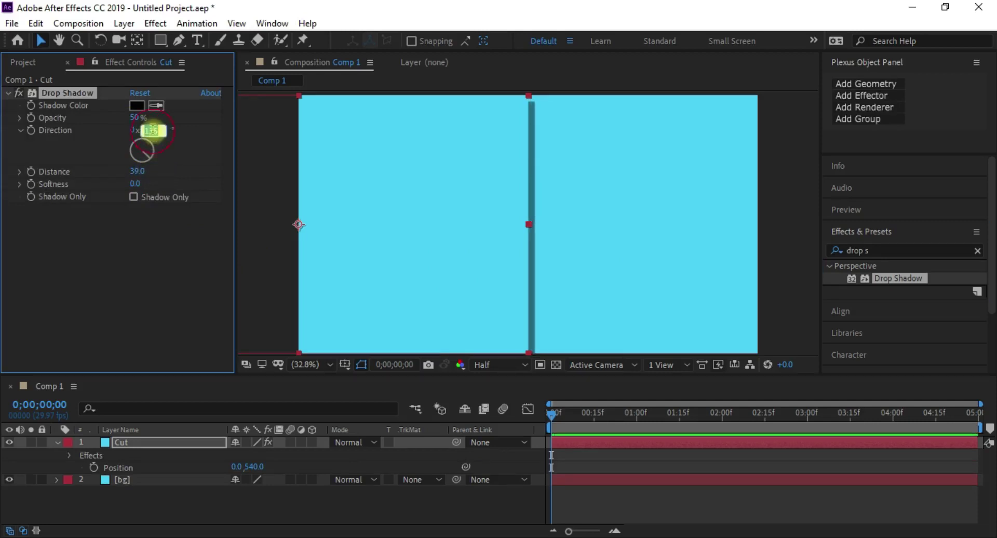
pyautogui.press('Return')
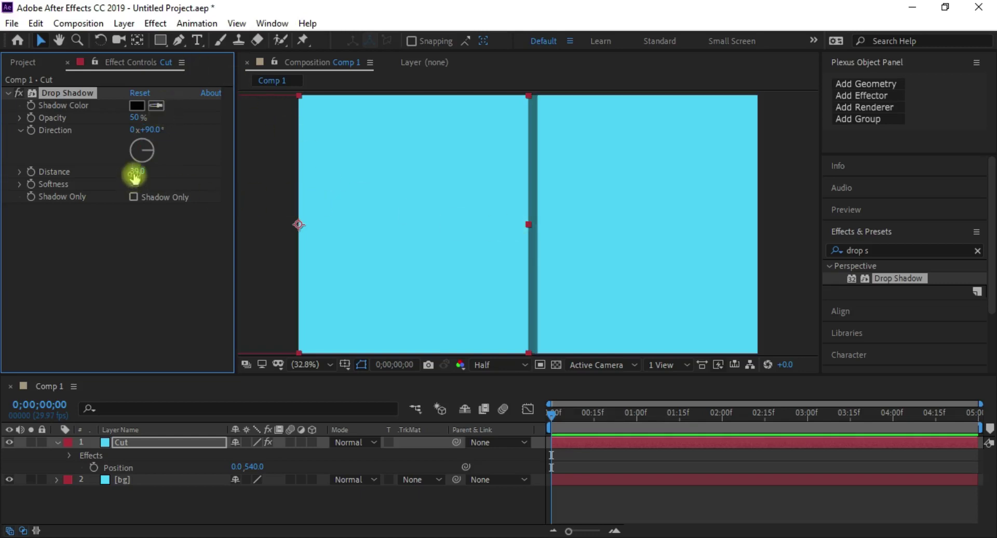
pyautogui.moveTo(134, 173)
pyautogui.mouseDown()
pyautogui.moveTo(130, 204)
pyautogui.moveTo(225, 184)
pyautogui.mouseUp()
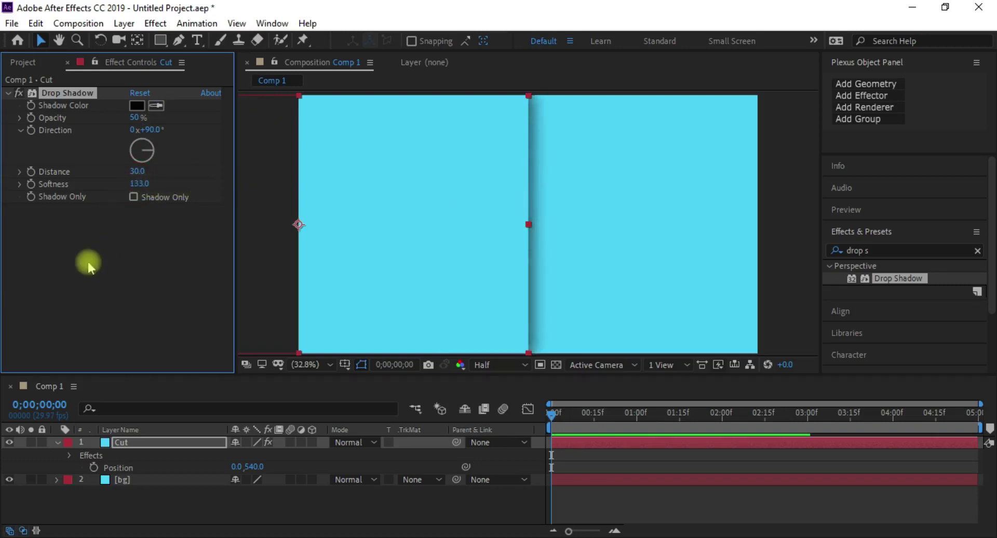
pyautogui.click(877, 251)
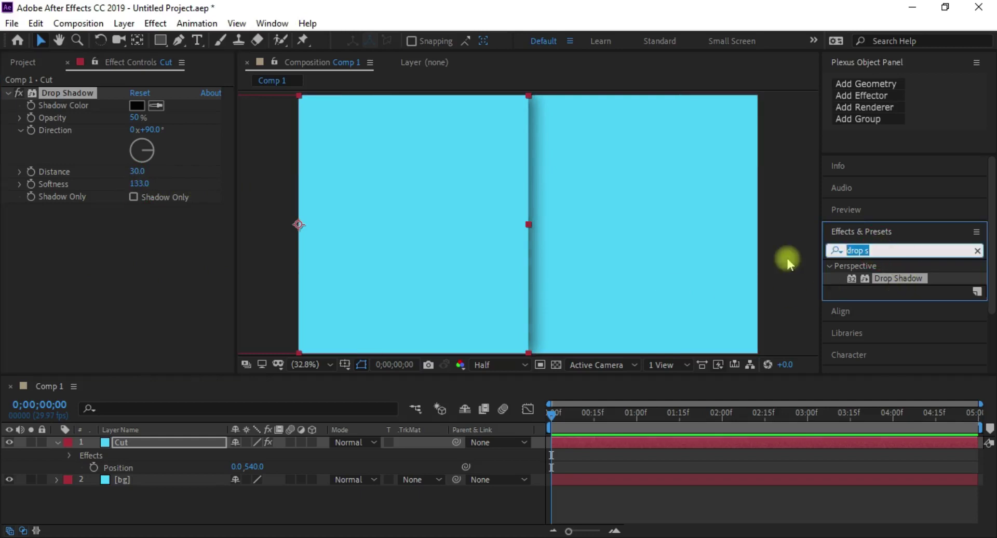
# Apply Linear Wipe to Cut with 0° wipe angle, 20% completion and feather 194.
pyautogui.press('BackSpace')
pyautogui.write('line')
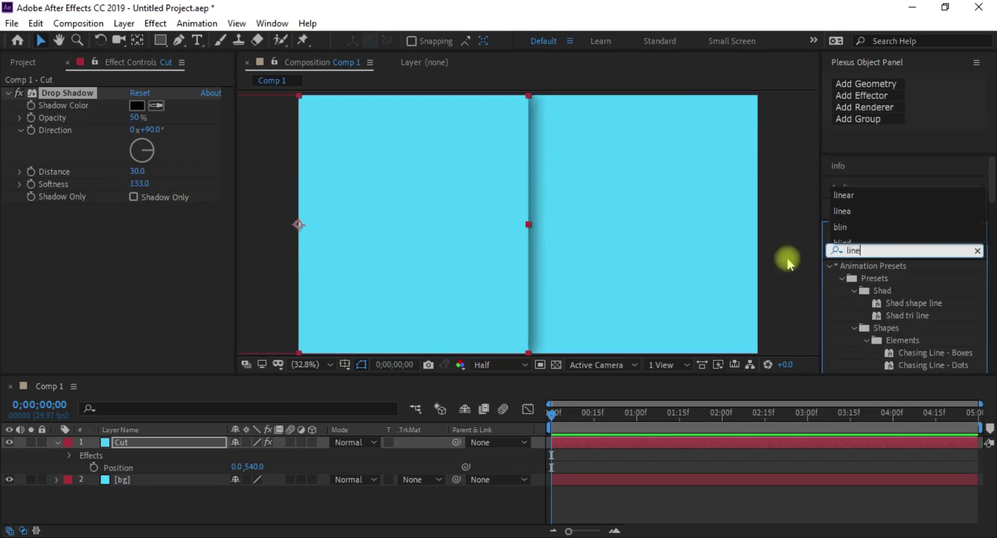
pyautogui.write('ar')
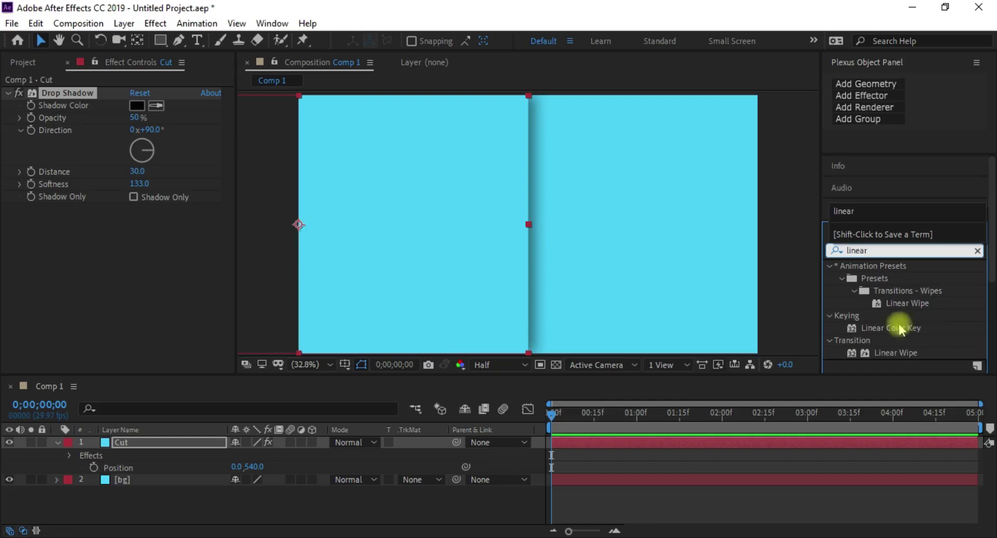
pyautogui.moveTo(907, 303); pyautogui.dragTo(448, 279)
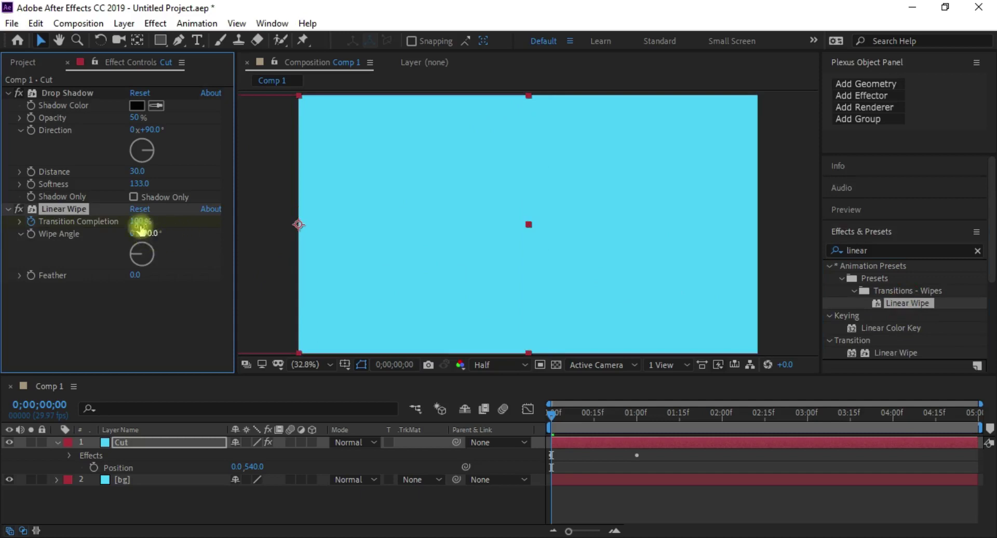
pyautogui.moveTo(111, 224); pyautogui.dragTo(87, 229)
pyautogui.click(150, 233)
pyautogui.write('0')
pyautogui.press('Return')
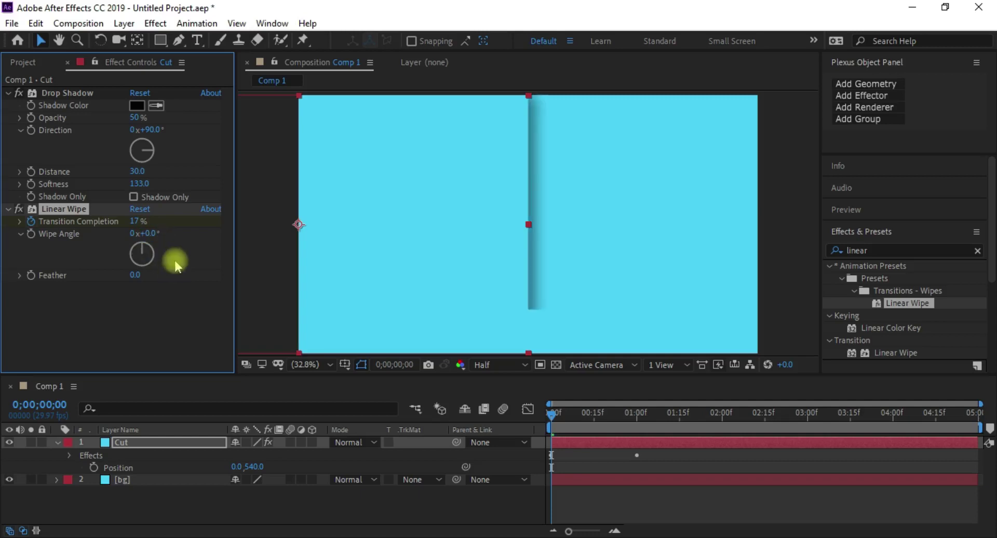
pyautogui.moveTo(134, 222); pyautogui.dragTo(138, 223)
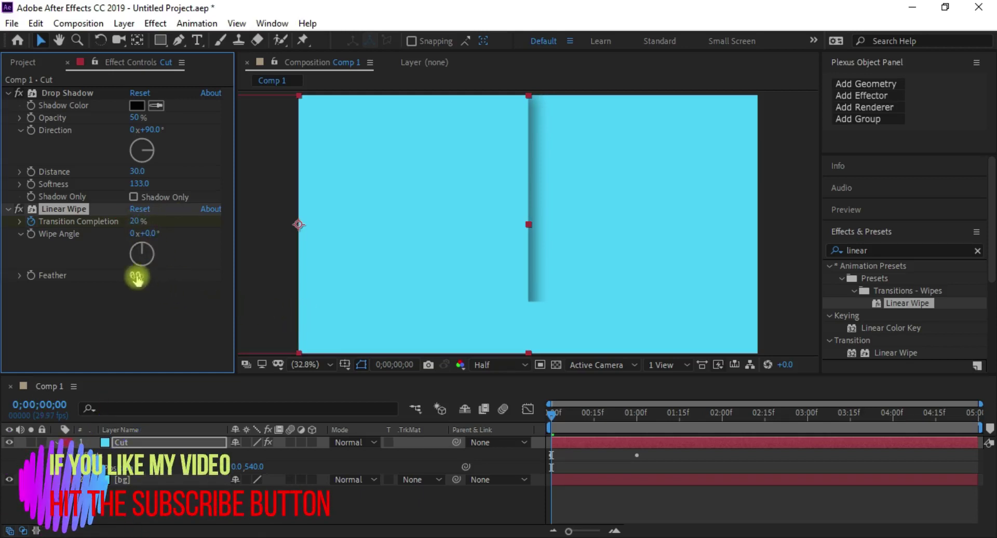
pyautogui.moveTo(136, 277); pyautogui.dragTo(267, 267)
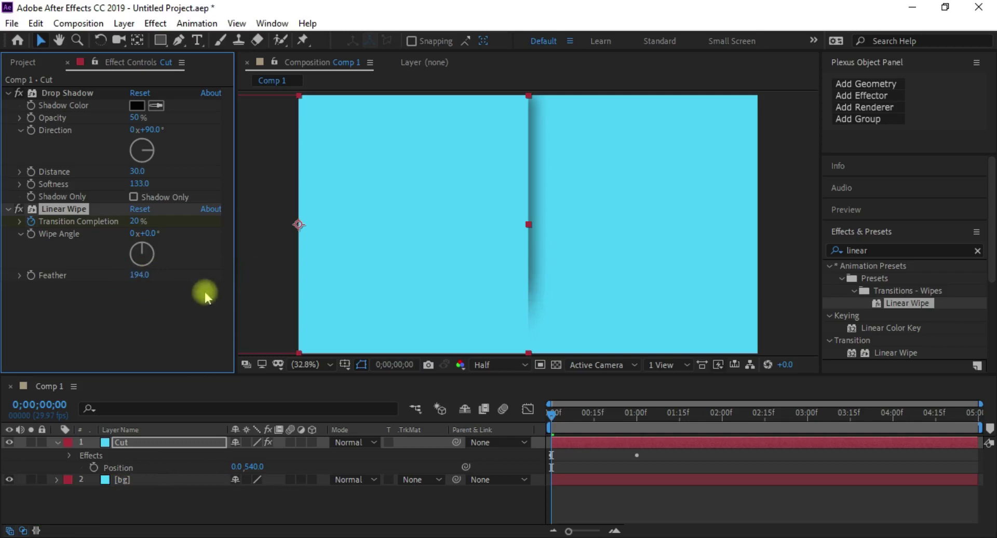
pyautogui.click(146, 329)
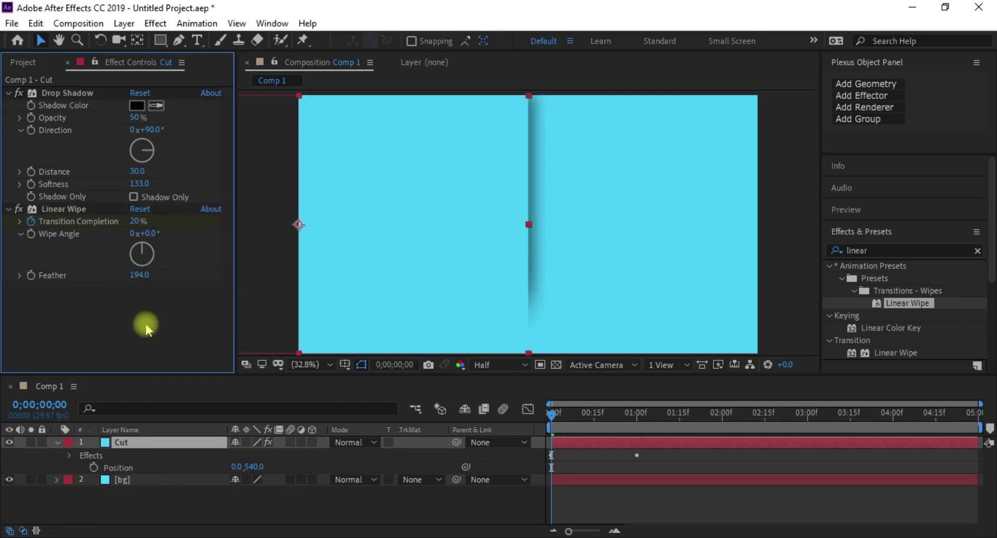
# Search for the Mirror effect and apply it to the Cut layer.
pyautogui.click(874, 250)
pyautogui.hotkey('ctrl', 'a')
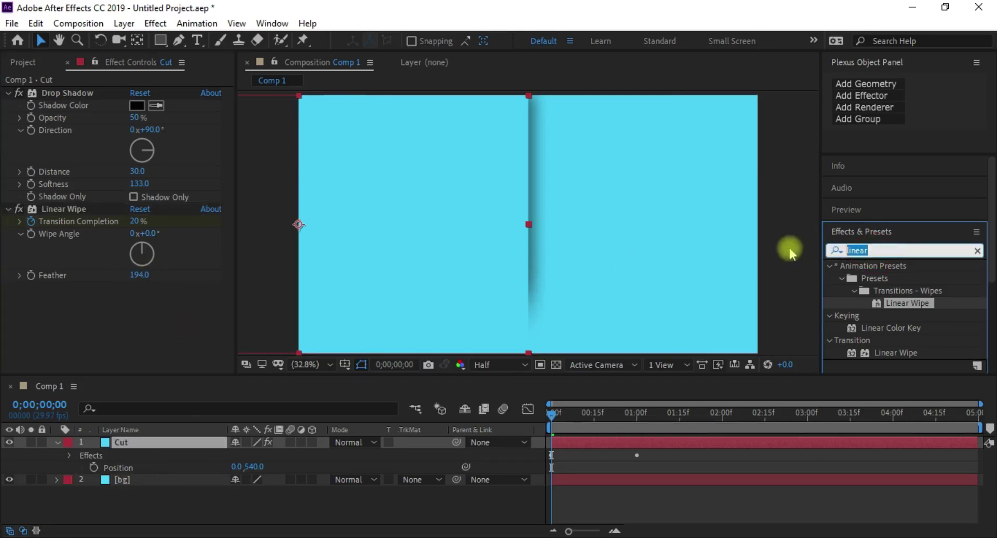
pyautogui.write('miroo')
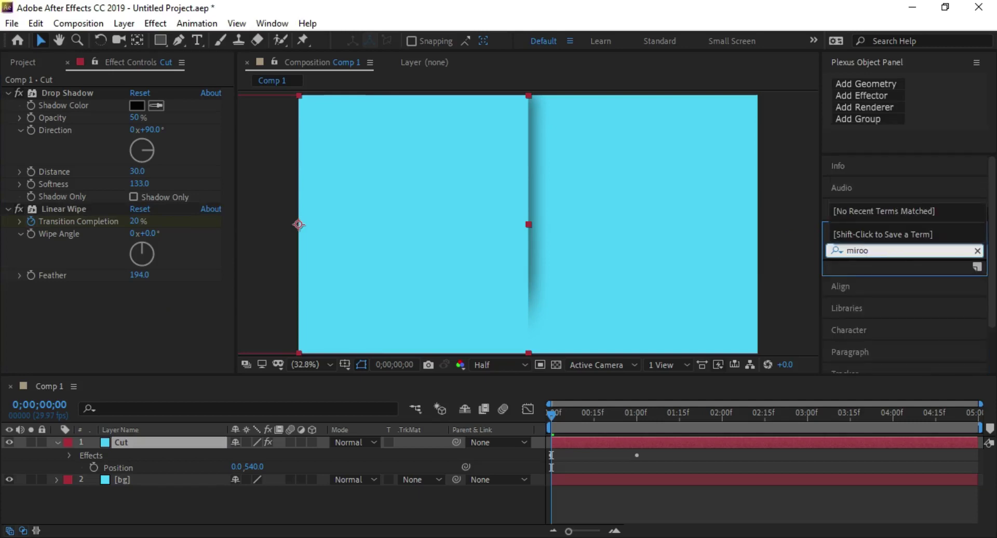
pyautogui.press('BackSpace')
pyautogui.press('BackSpace')
pyautogui.write('r')
pyautogui.moveTo(873, 278)
pyautogui.mouseDown()
pyautogui.moveTo(630, 275)
pyautogui.moveTo(438, 245)
pyautogui.mouseUp()
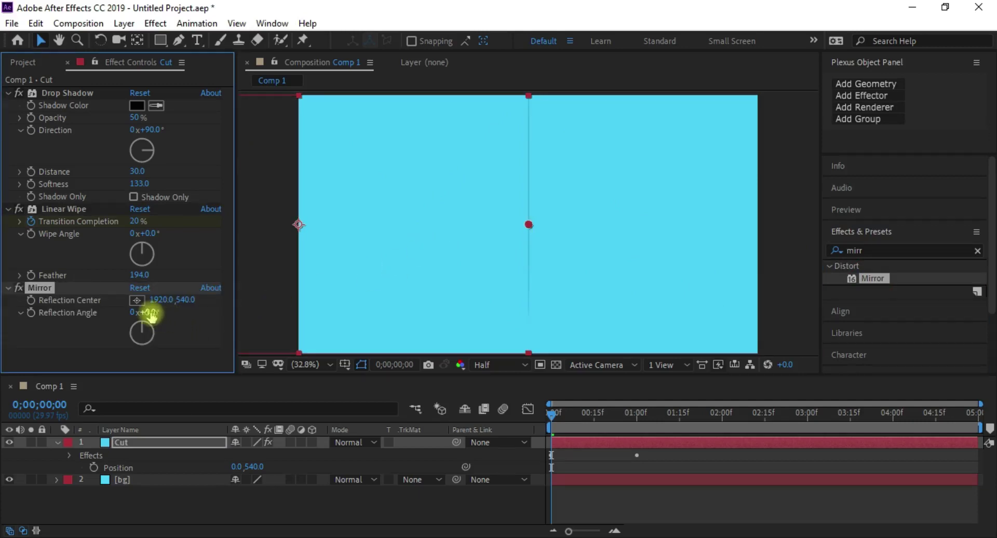
# Set Mirror's reflection angle to -90°, then deselect and collapse the Cut layer.
pyautogui.write('0')
pyautogui.press('Return')
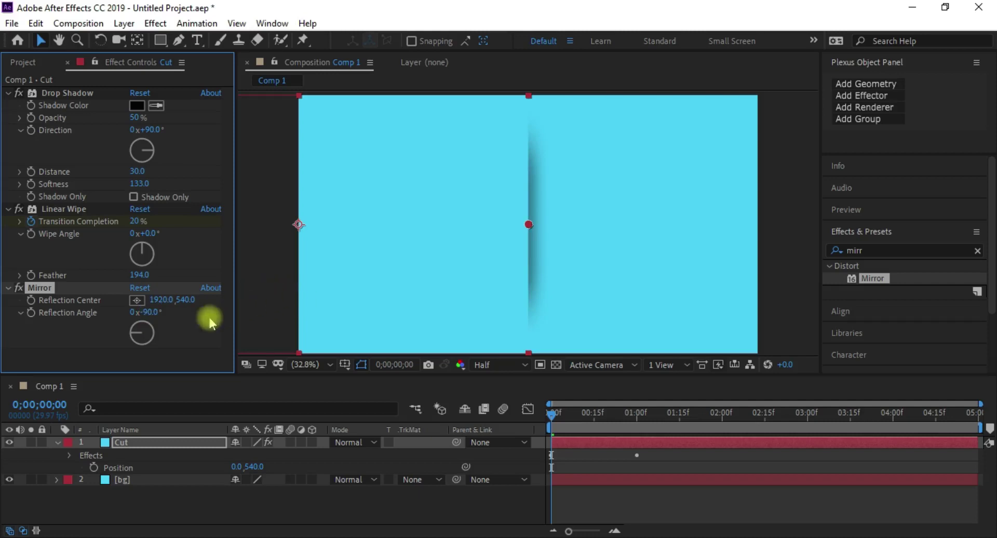
pyautogui.moveTo(151, 311); pyautogui.dragTo(118, 306)
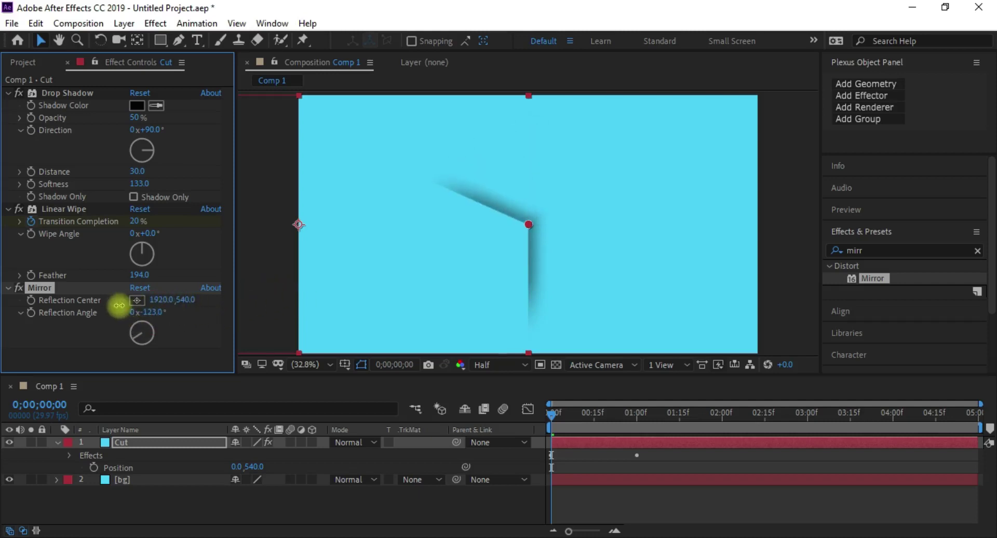
pyautogui.click(141, 312)
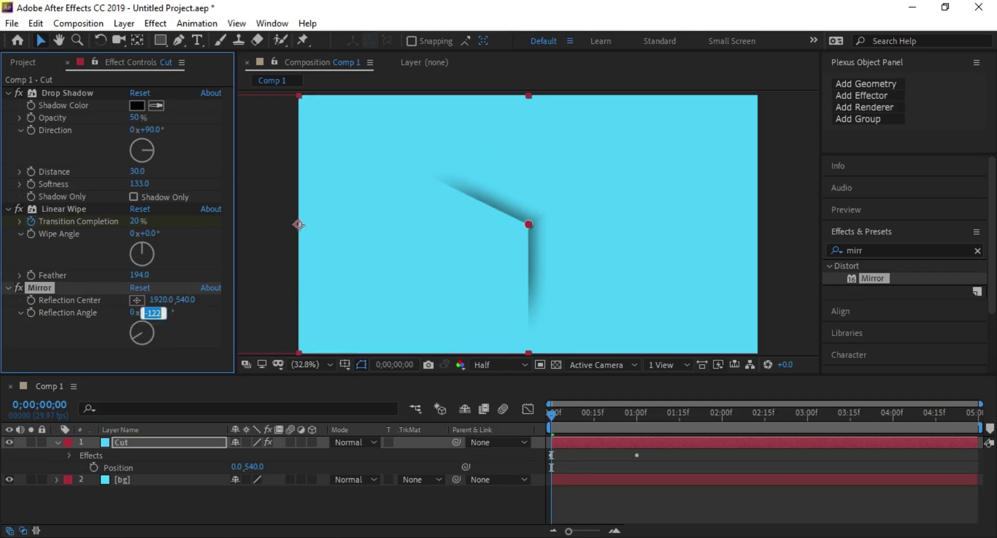
pyautogui.press('Return')
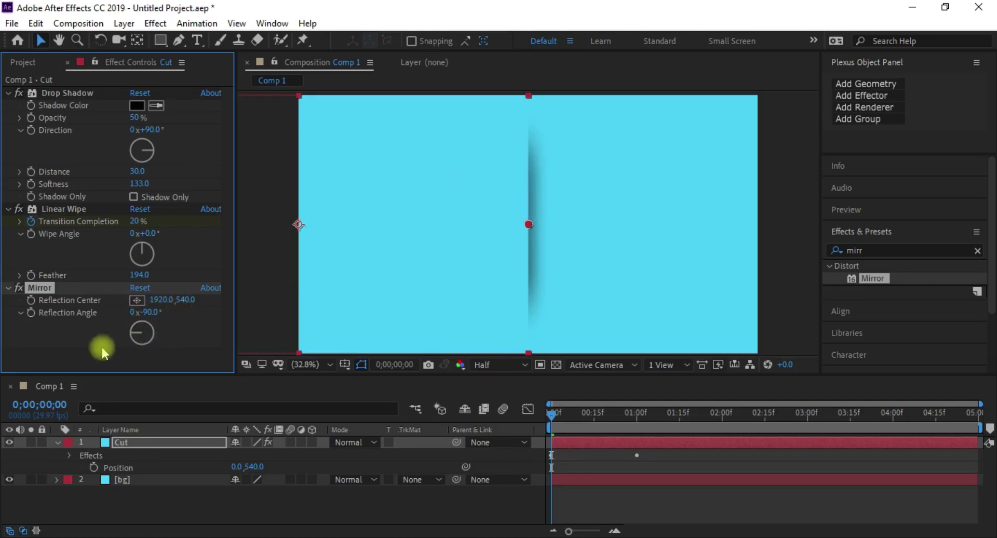
pyautogui.click(256, 295)
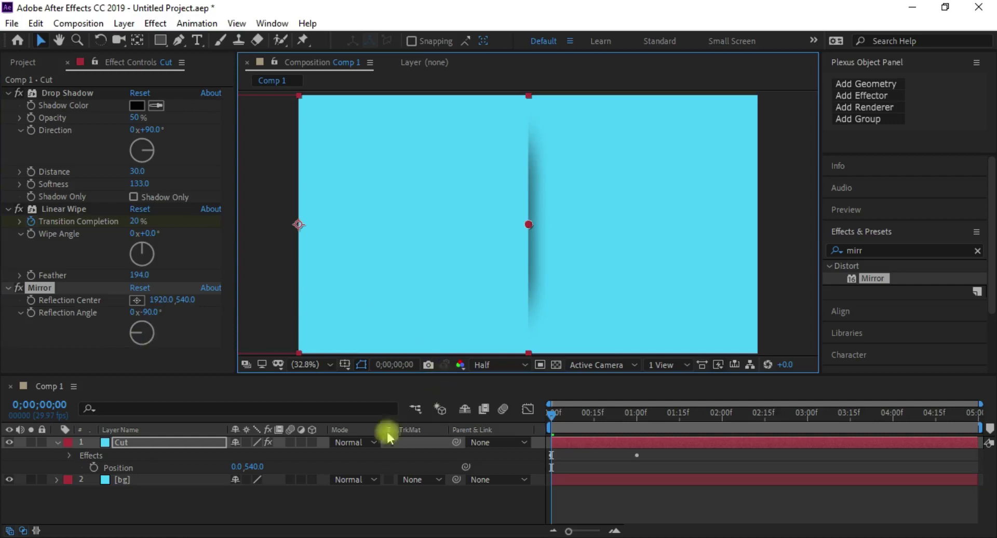
pyautogui.click(335, 503)
pyautogui.click(57, 442)
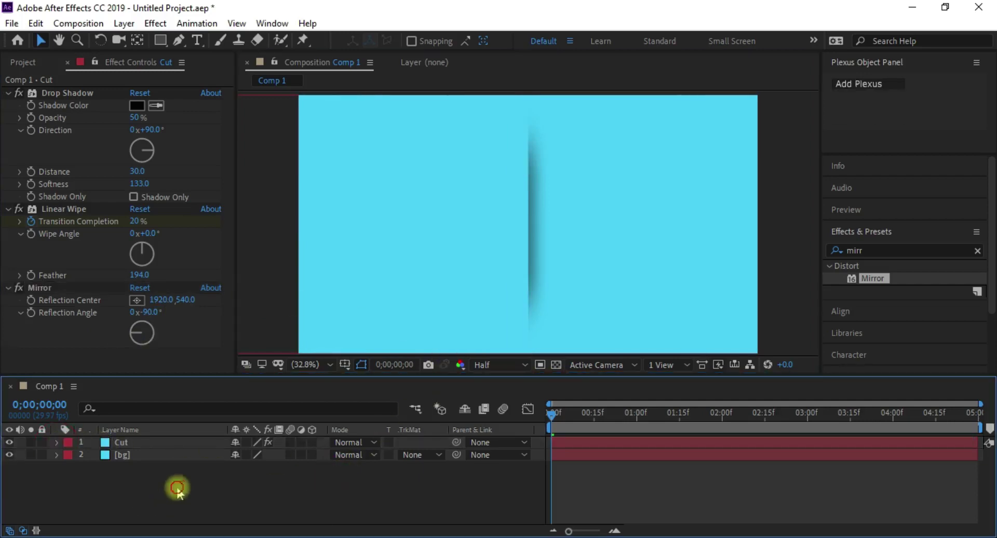
# Create a text layer reading LIKE beside the fold.
pyautogui.rightClick(221, 490)
pyautogui.click(165, 484)
pyautogui.click(197, 40)
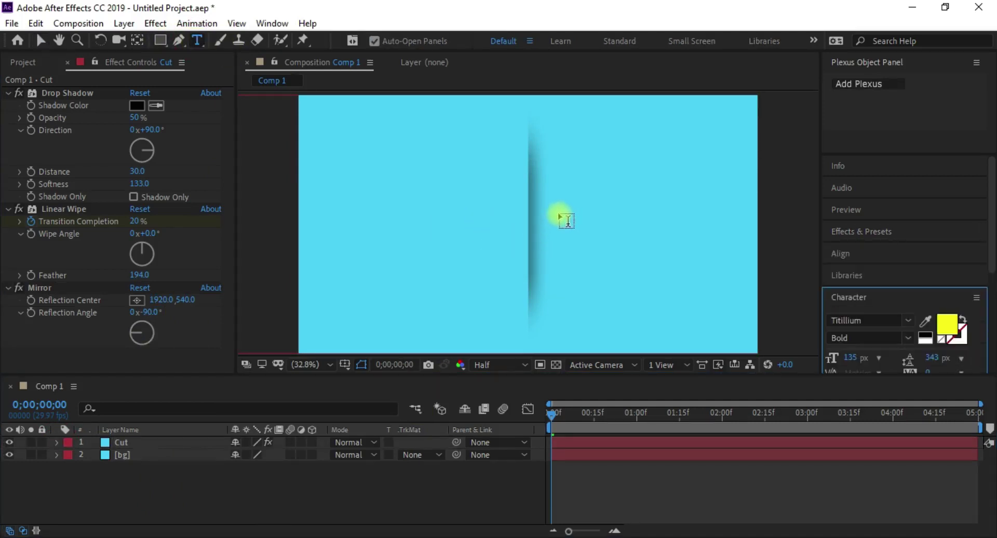
pyautogui.click(551, 195)
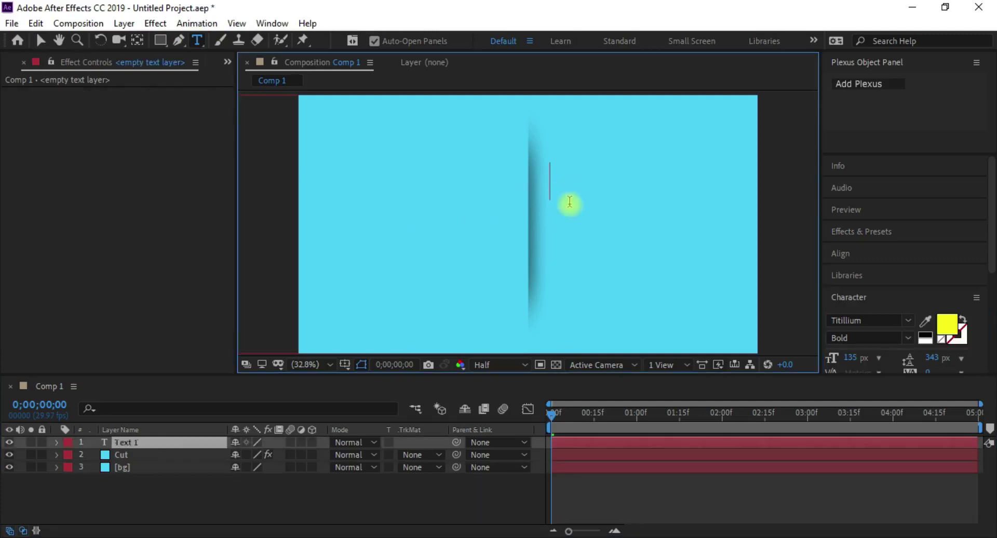
pyautogui.write('Ii')
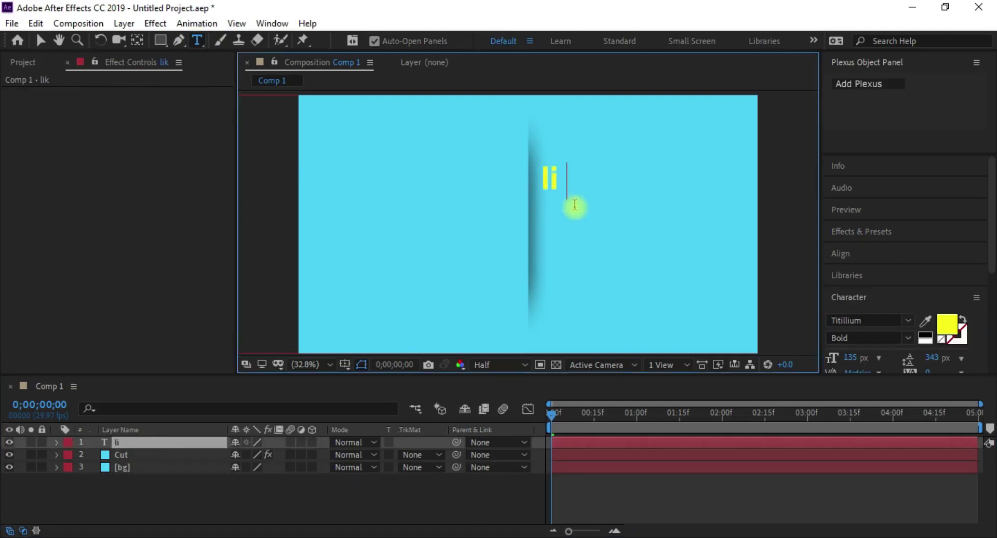
pyautogui.press('BackSpace')
pyautogui.press('BackSpace')
pyautogui.press('BackSpace')
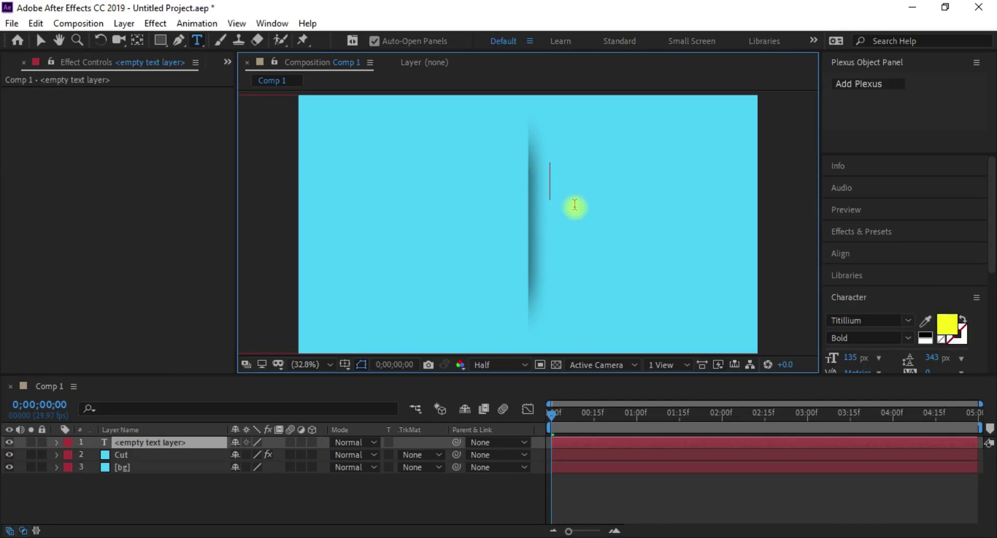
pyautogui.write('LIKE')
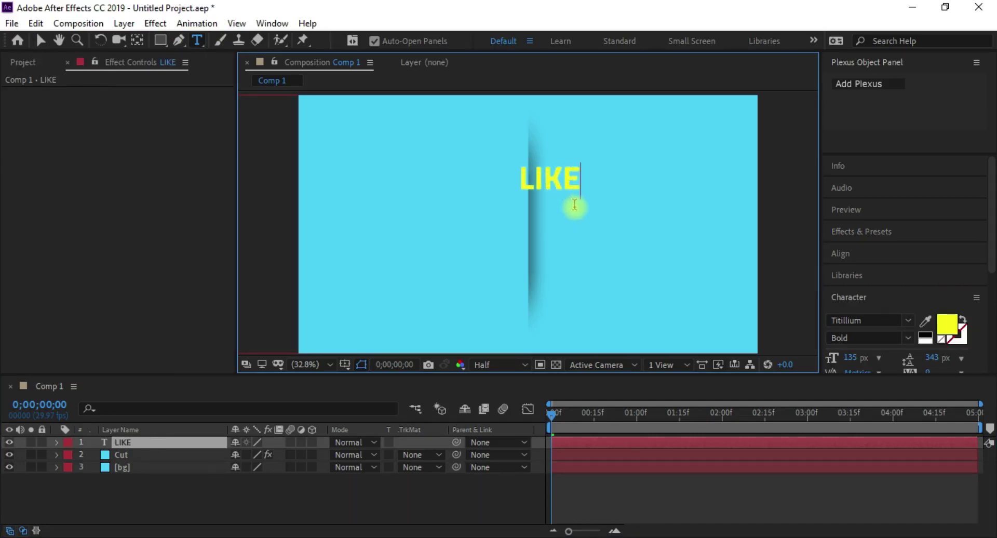
pyautogui.click(189, 444)
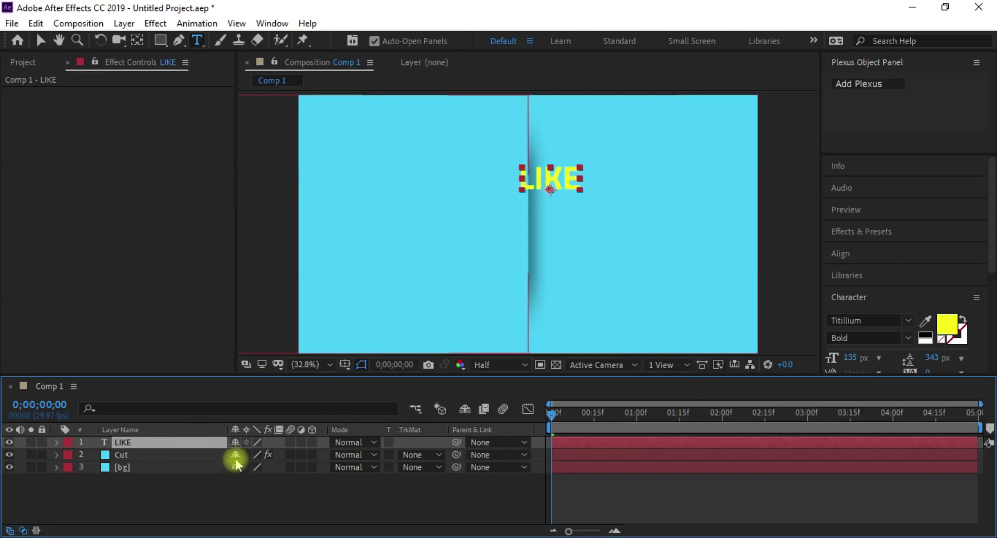
# Position LIKE at 1123.5, 393.6, just right of the fold, and preview.
pyautogui.press('p')
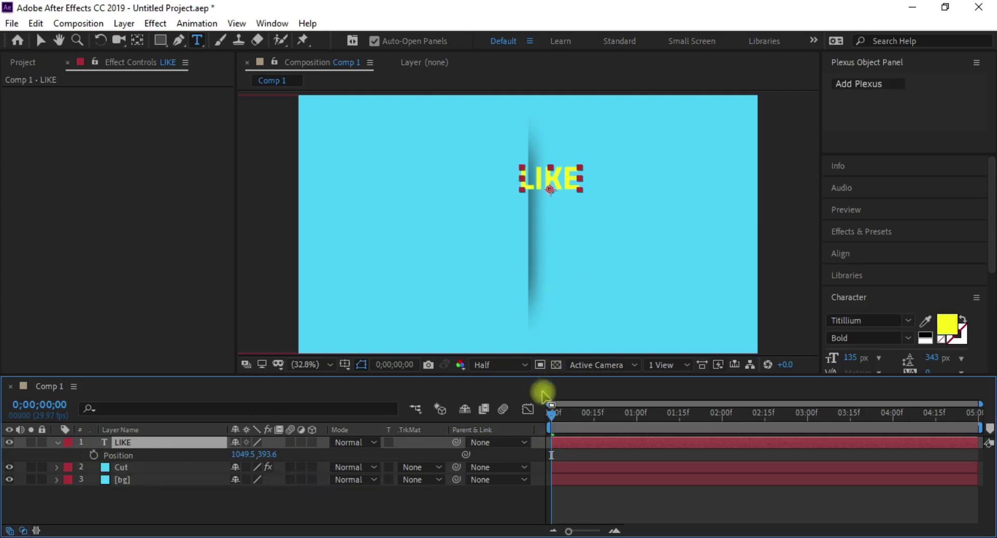
pyautogui.moveTo(244, 455); pyautogui.dragTo(314, 459)
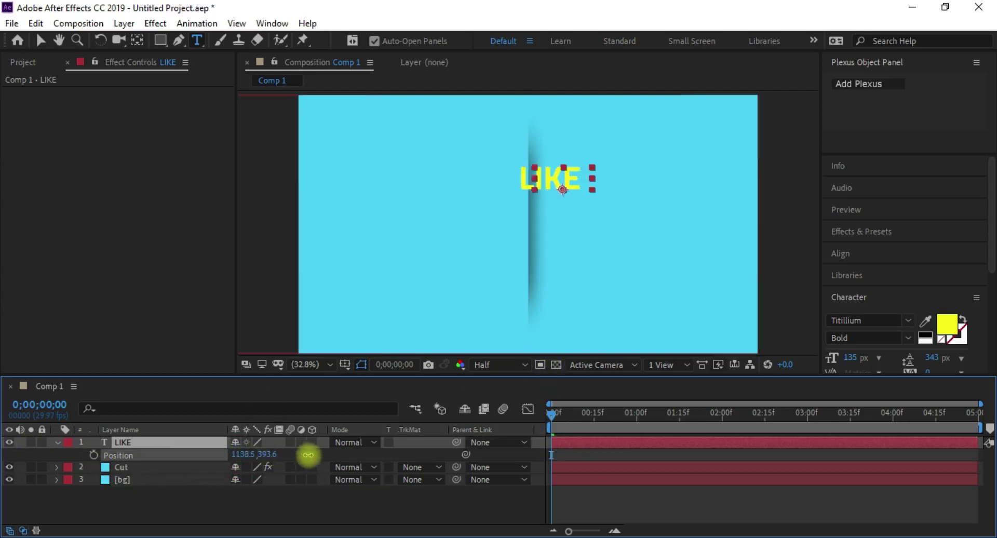
pyautogui.press('capslock')
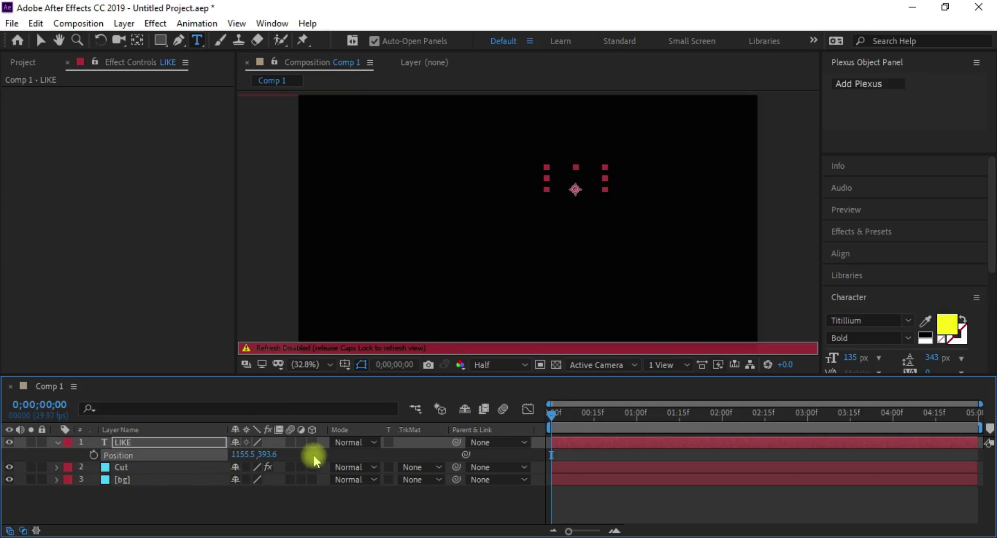
pyautogui.press('capslock')
pyautogui.moveTo(244, 455); pyautogui.dragTo(227, 459)
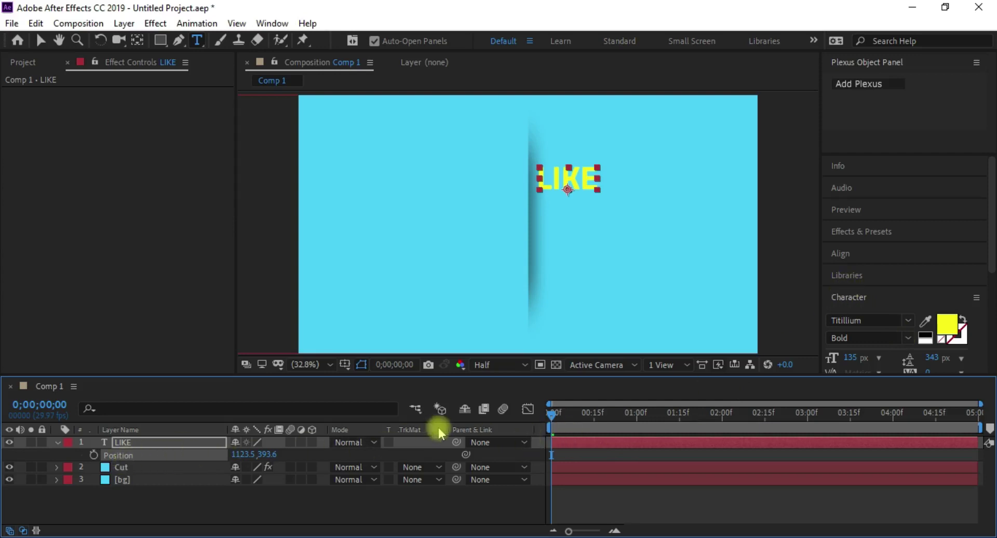
pyautogui.press('space')
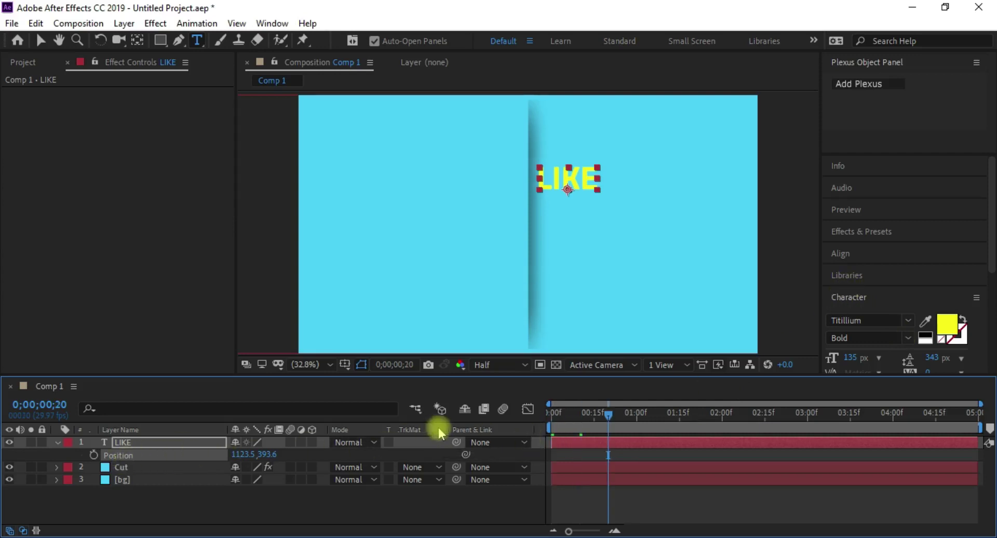
# Keyframe LIKE's Position from 801.5 at 0s to 1123.5 at 1s, and place it below Cut.
pyautogui.press('space')
pyautogui.click(94, 455)
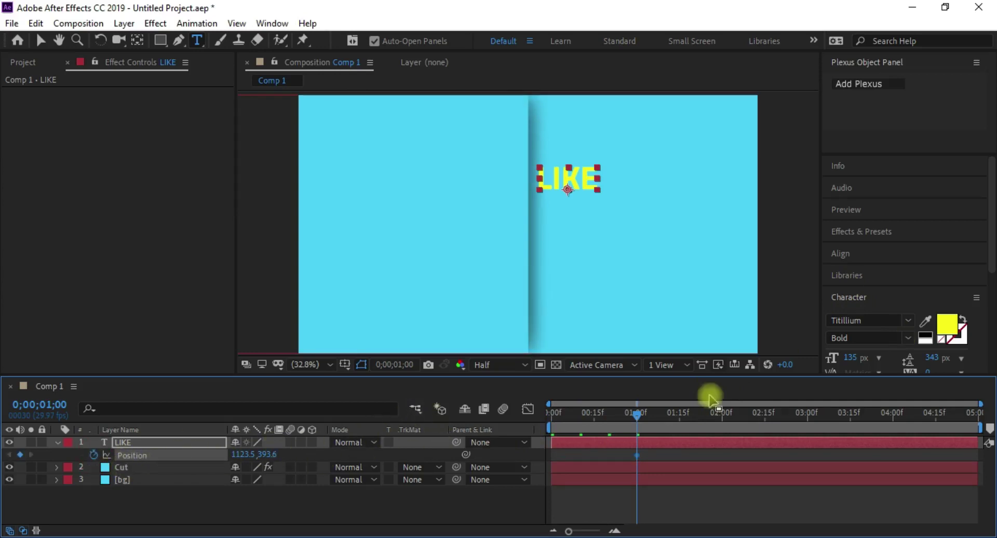
pyautogui.moveTo(638, 414); pyautogui.dragTo(371, 409)
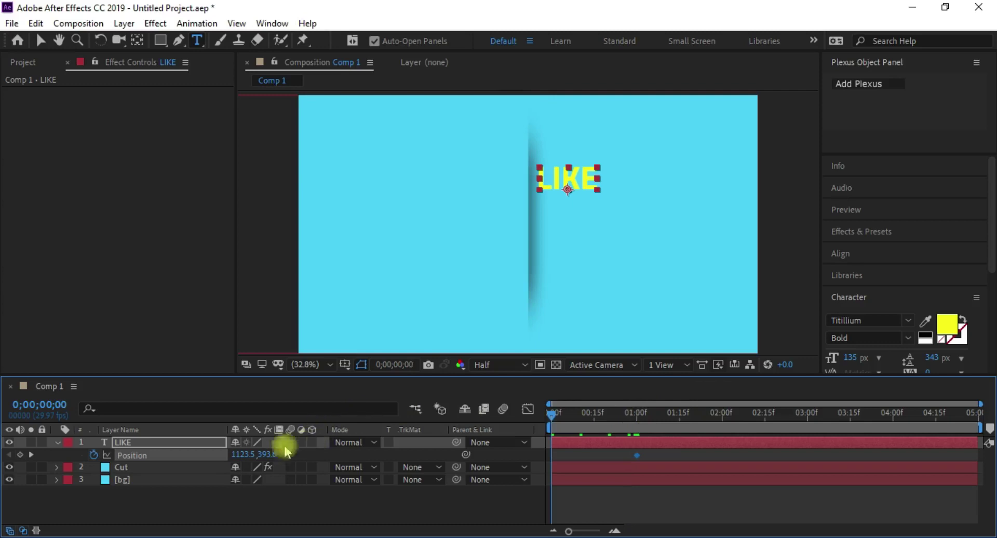
pyautogui.moveTo(244, 455); pyautogui.dragTo(62, 452)
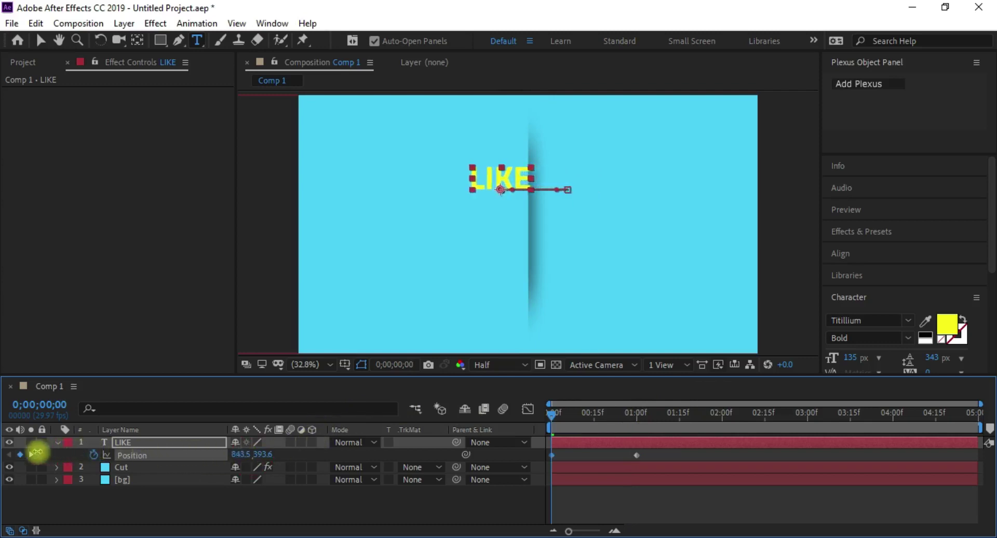
pyautogui.moveTo(61, 451); pyautogui.dragTo(3, 452)
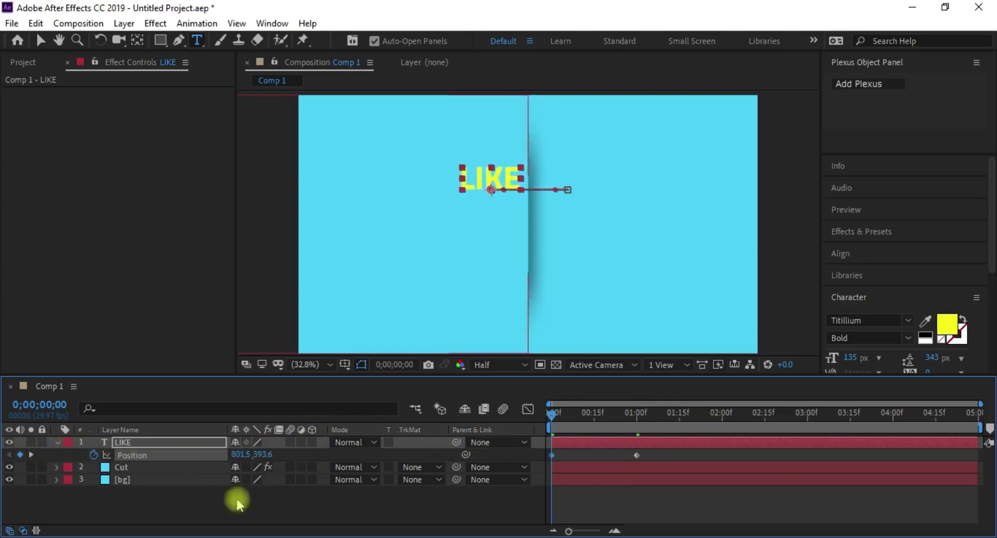
pyautogui.click(145, 445)
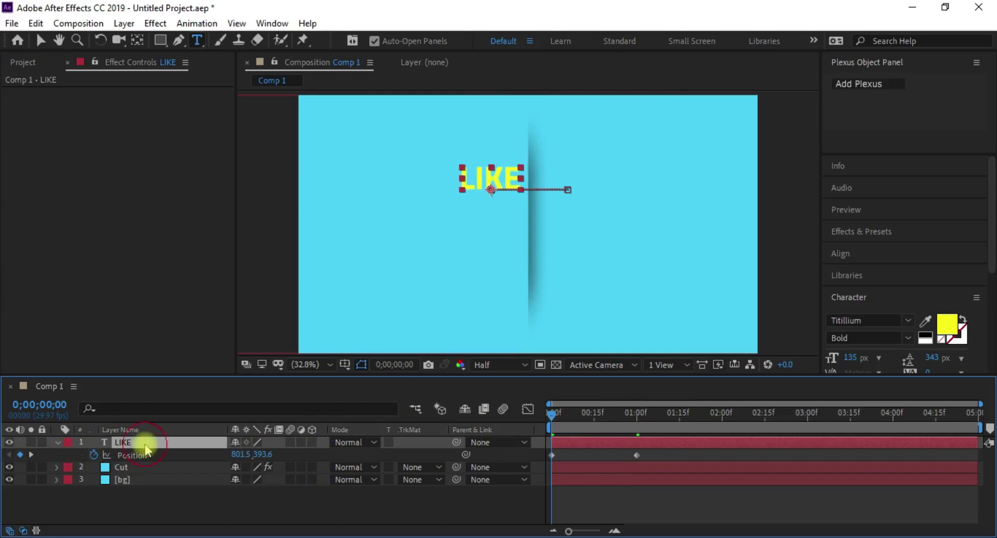
pyautogui.moveTo(145, 446); pyautogui.dragTo(109, 474)
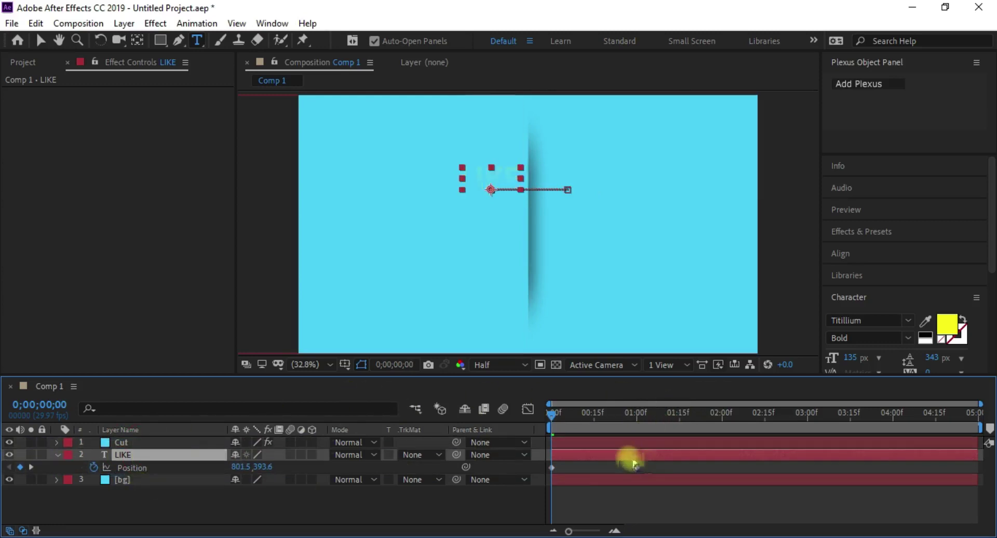
# Ease LIKE's Position keyframes so the speed peaks early and settles slowly.
pyautogui.moveTo(634, 464); pyautogui.dragTo(530, 470)
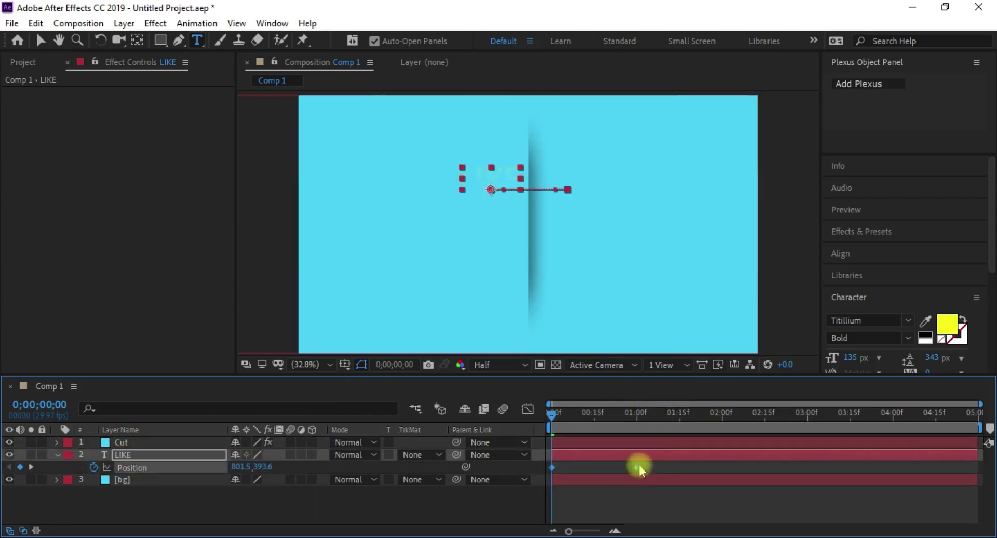
pyautogui.rightClick(638, 469)
pyautogui.moveTo(670, 455)
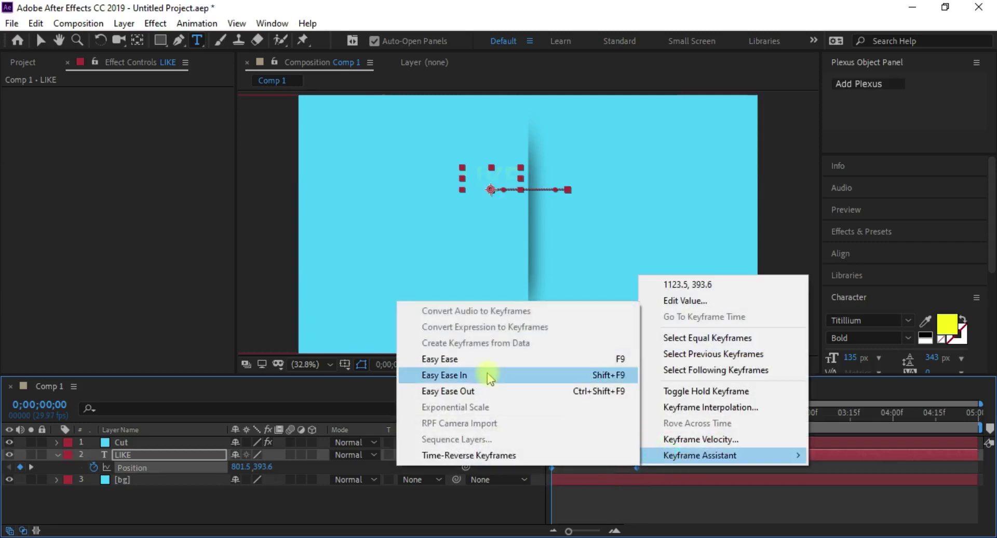
pyautogui.click(488, 377)
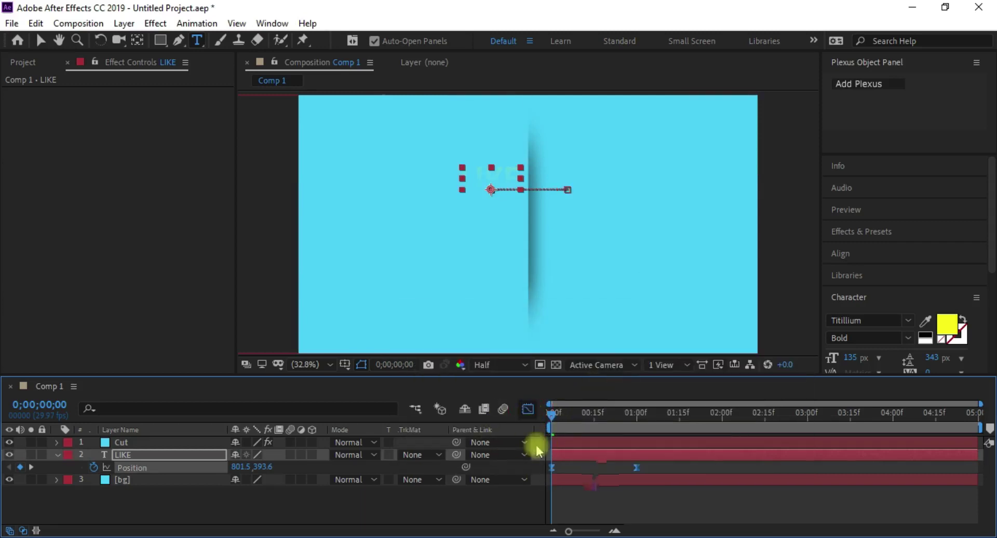
pyautogui.hotkey('shift', 'F3')
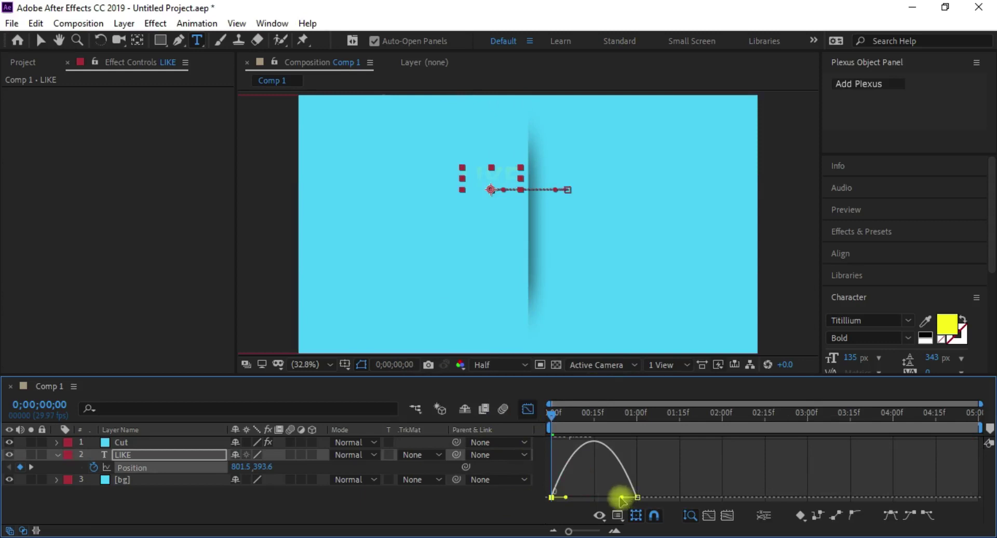
pyautogui.moveTo(622, 500); pyautogui.dragTo(575, 499)
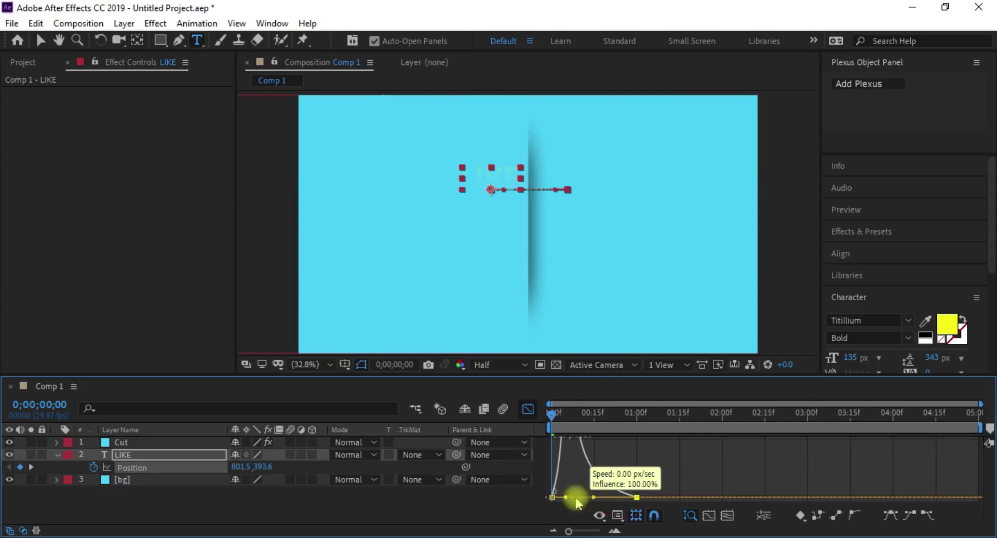
pyautogui.click(528, 409)
pyautogui.click(600, 456)
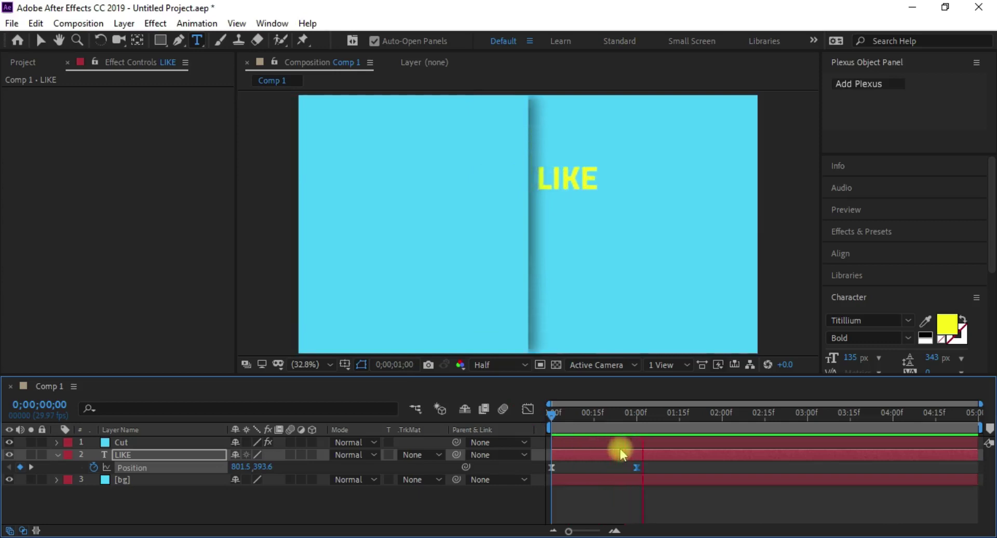
# Preview the LIKE slide-out from the start and collapse the LIKE layer.
pyautogui.click(697, 413)
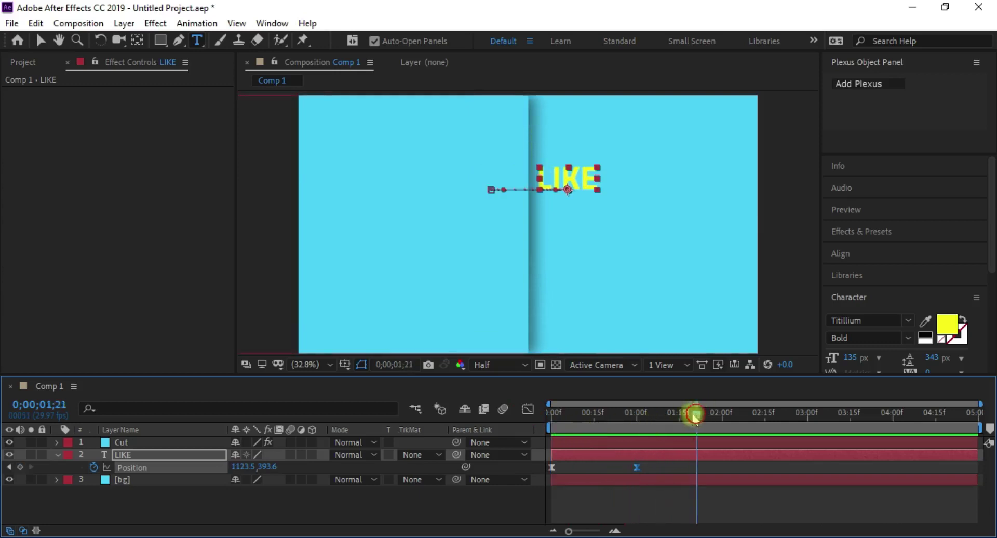
pyautogui.press('Home')
pyautogui.press('space')
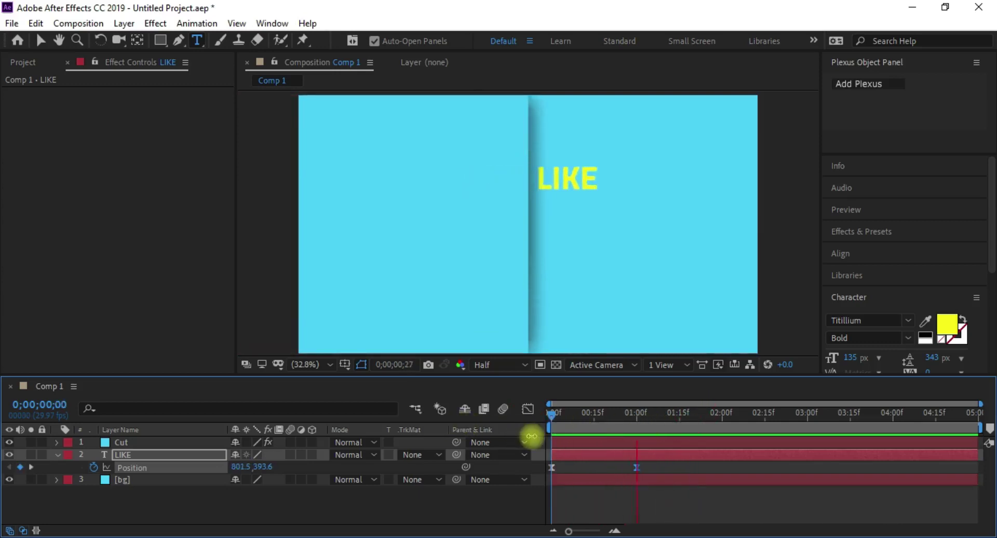
pyautogui.press('space')
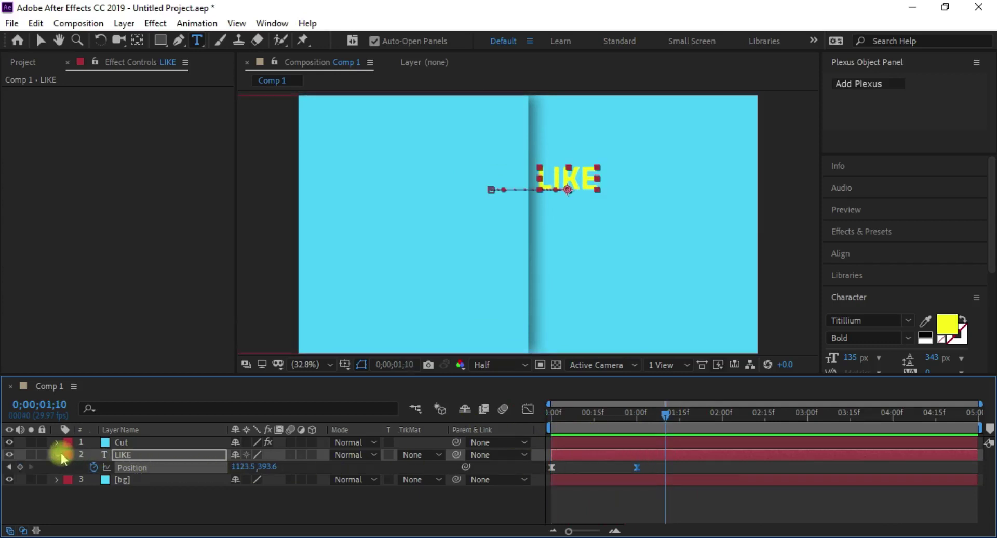
pyautogui.click(57, 455)
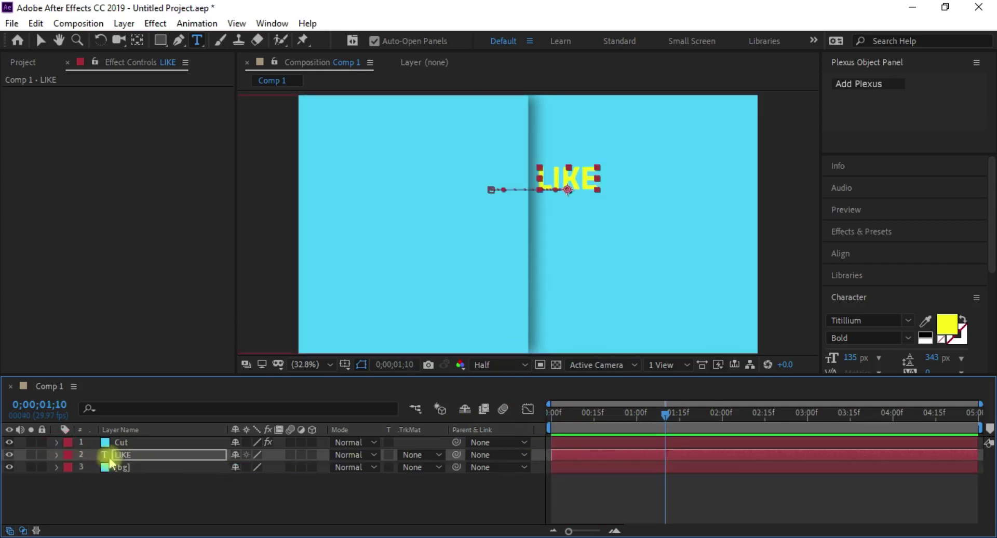
# Add a text layer reading COMMENT just below LIKE.
pyautogui.click(170, 496)
pyautogui.click(197, 40)
pyautogui.click(546, 216)
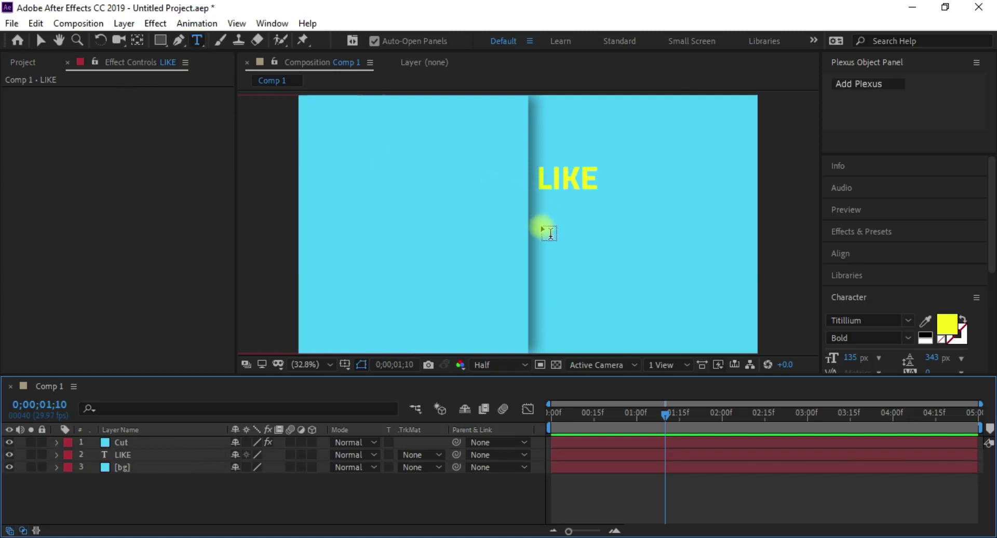
pyautogui.click(541, 230)
pyautogui.write('comme')
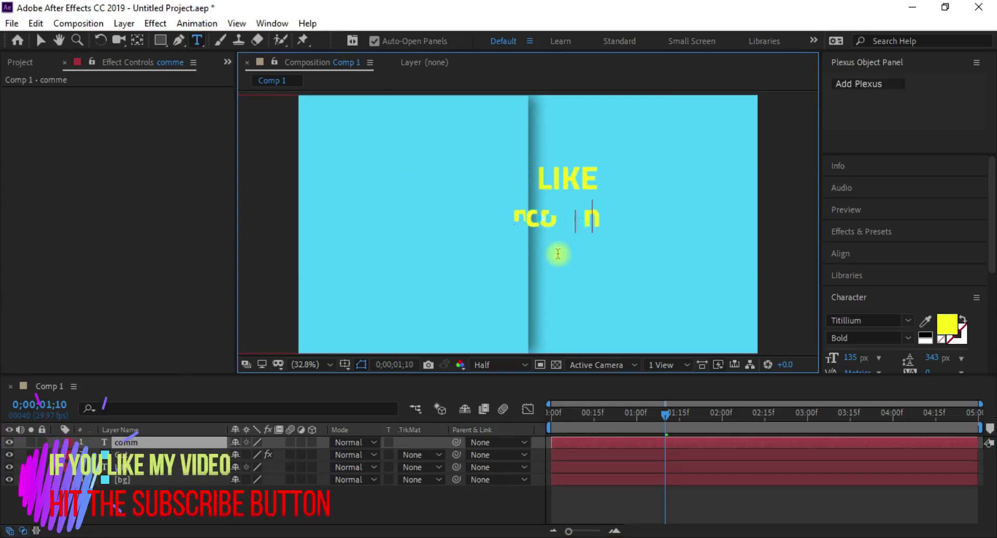
pyautogui.press('BackSpace')
pyautogui.press('BackSpace')
pyautogui.press('BackSpace')
pyautogui.write('COMMENT')
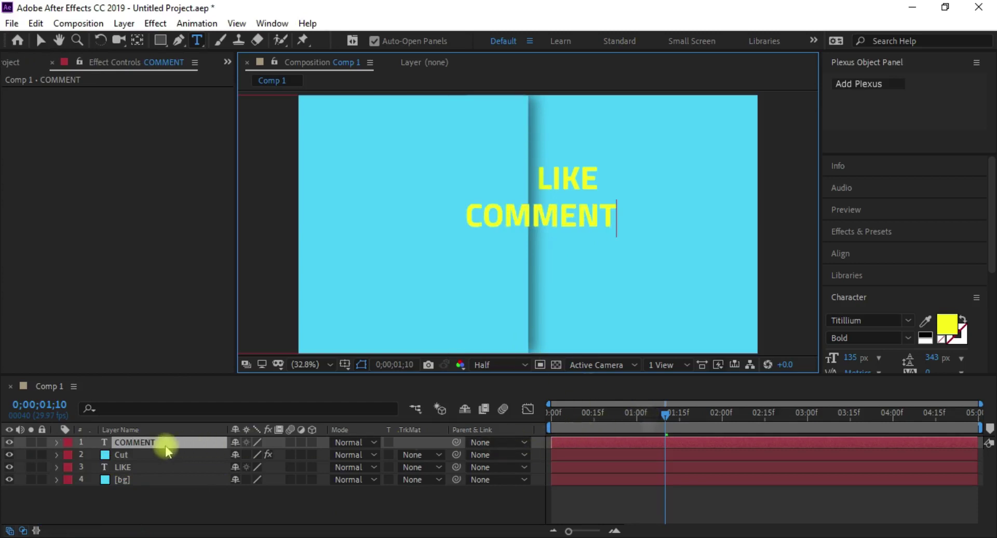
pyautogui.click(166, 447)
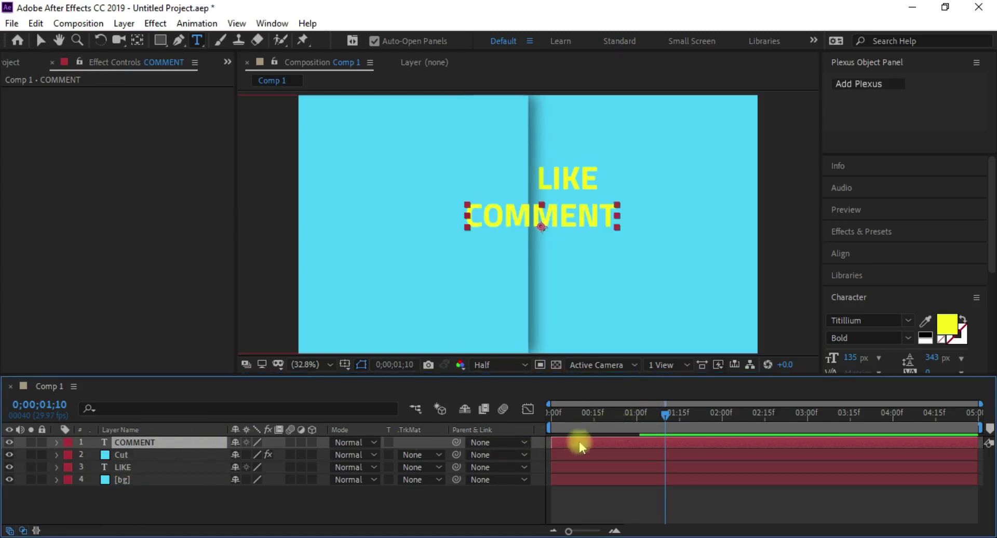
# Move COMMENT right, show rulers, and place a vertical guide along the fold.
pyautogui.press('p')
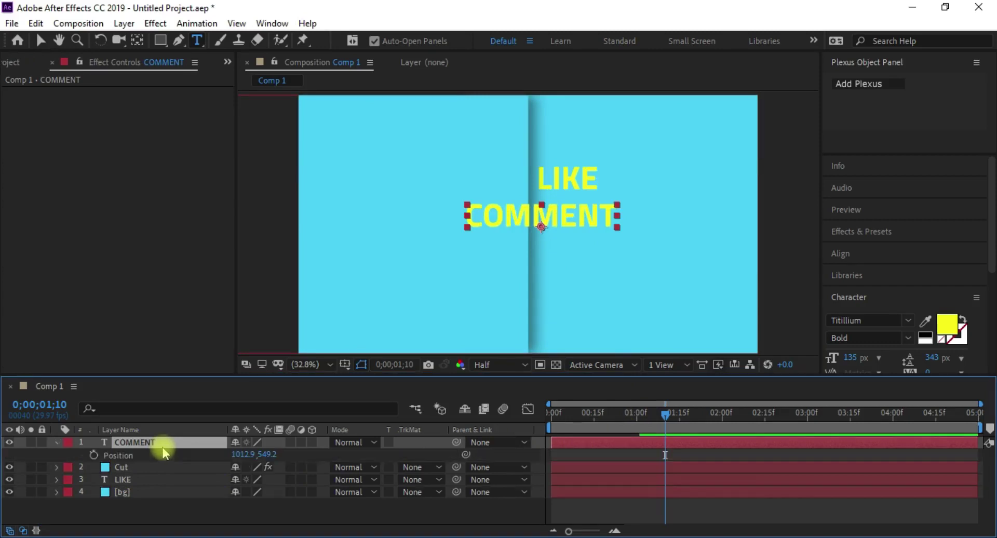
pyautogui.moveTo(237, 457); pyautogui.dragTo(452, 445)
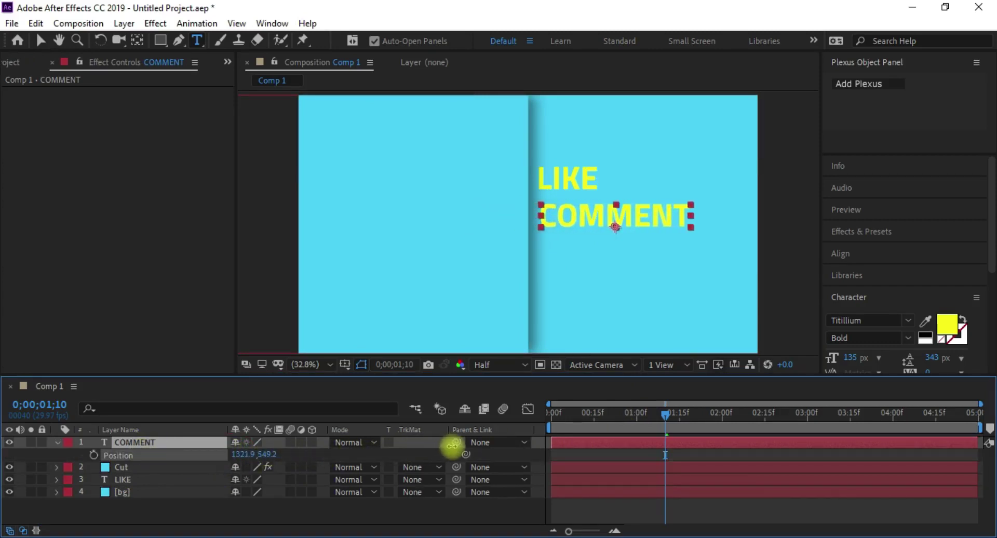
pyautogui.click(239, 25)
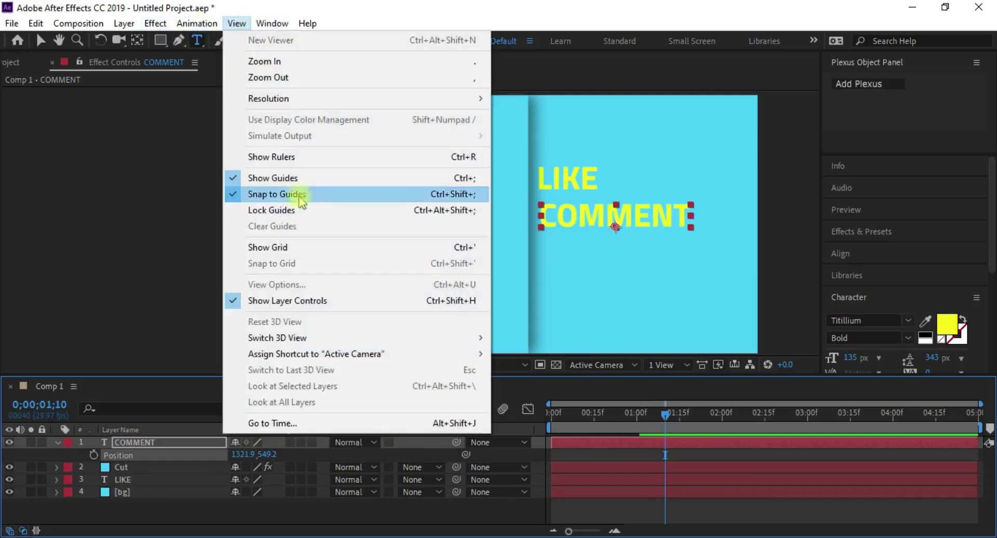
pyautogui.click(301, 161)
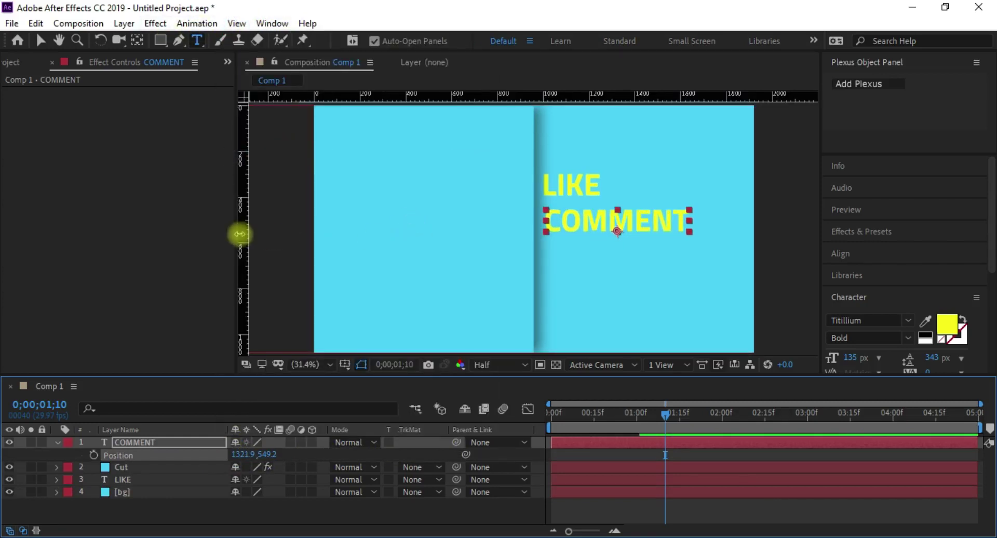
pyautogui.moveTo(246, 233); pyautogui.dragTo(537, 230)
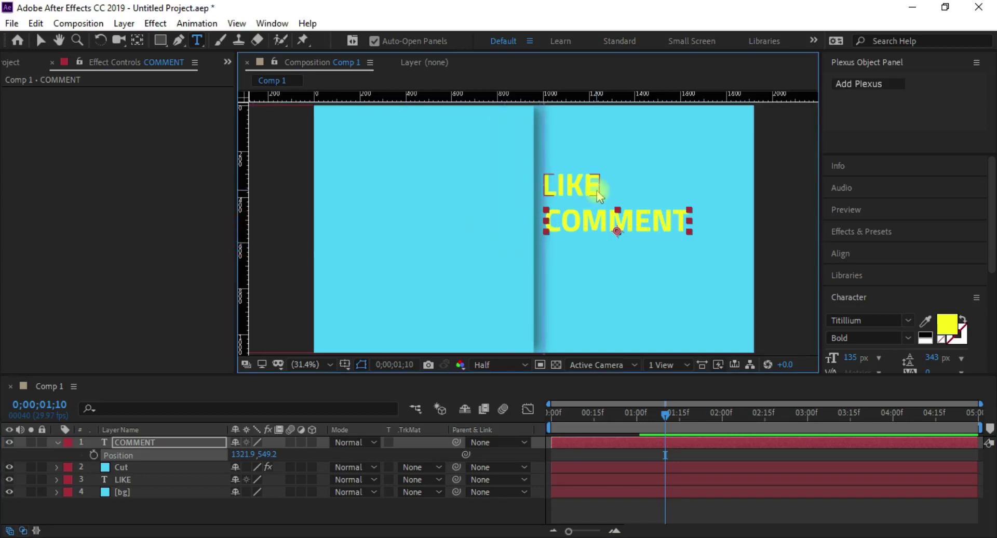
# Align COMMENT to the guide at 1314.9, 549.2, then select the LIKE layer.
pyautogui.scroll(4, 595, 190)
pyautogui.scroll(2, 602, 193)
pyautogui.scroll(-2, 607, 193)
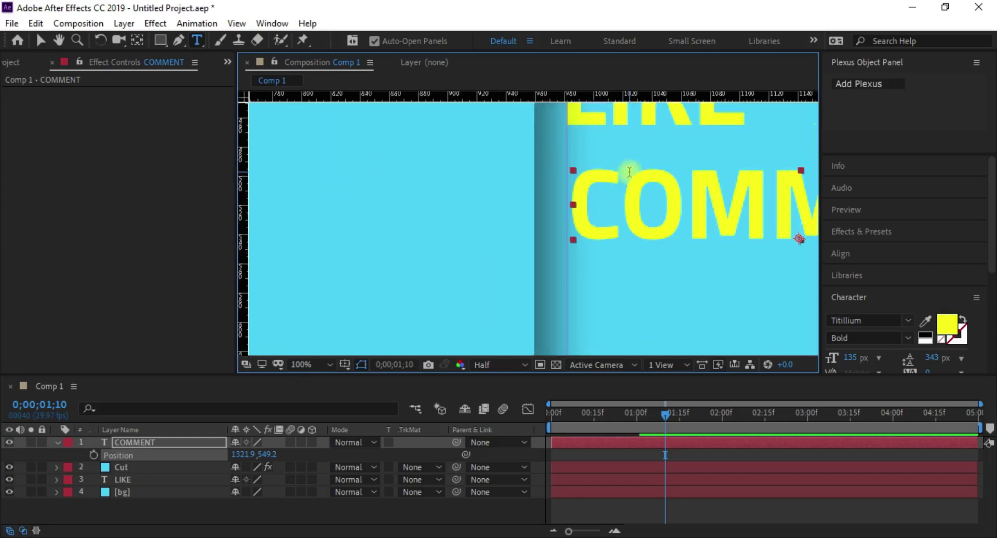
pyautogui.scroll(2, 630, 172)
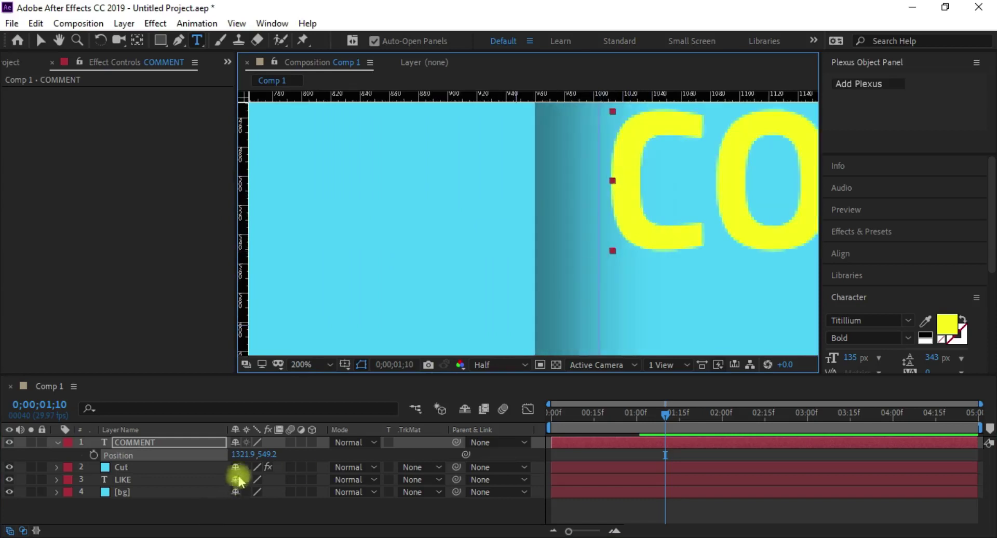
pyautogui.moveTo(242, 455); pyautogui.dragTo(237, 456)
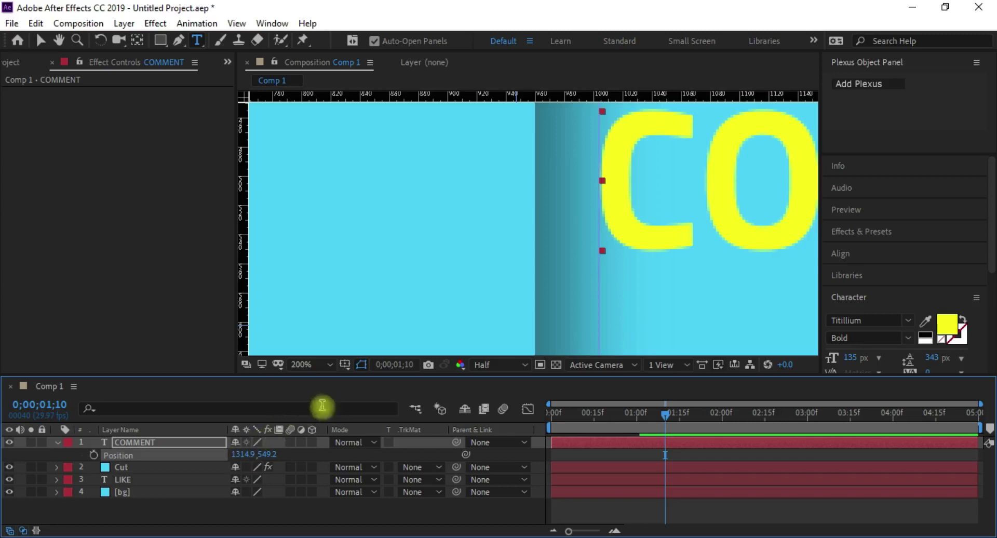
pyautogui.scroll(-2, 482, 273)
pyautogui.scroll(-2, 481, 275)
pyautogui.scroll(-2, 481, 275)
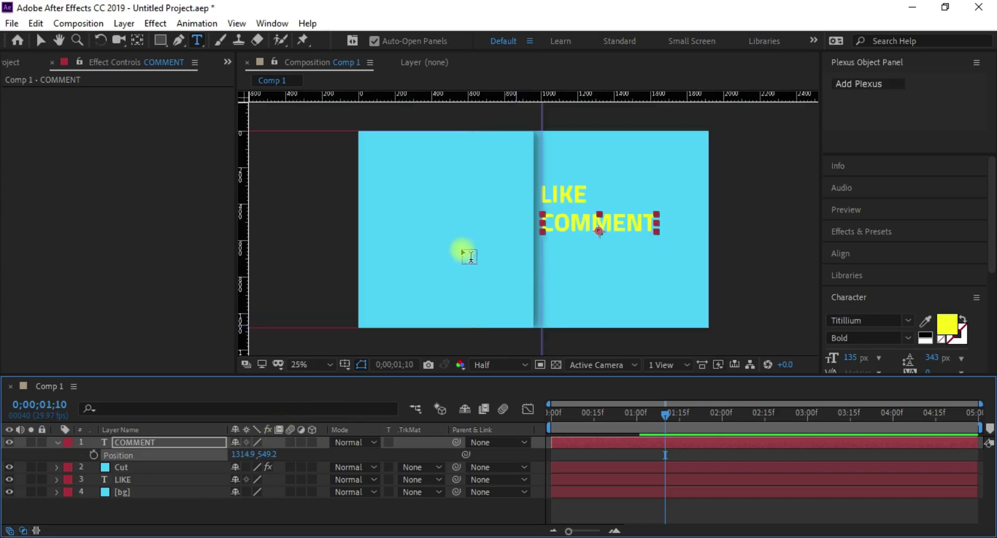
pyautogui.click(141, 467)
pyautogui.click(151, 480)
# Add COMMENT Position keyframes at 0;00;00;15 and 0;00;01;15.
pyautogui.press('p')
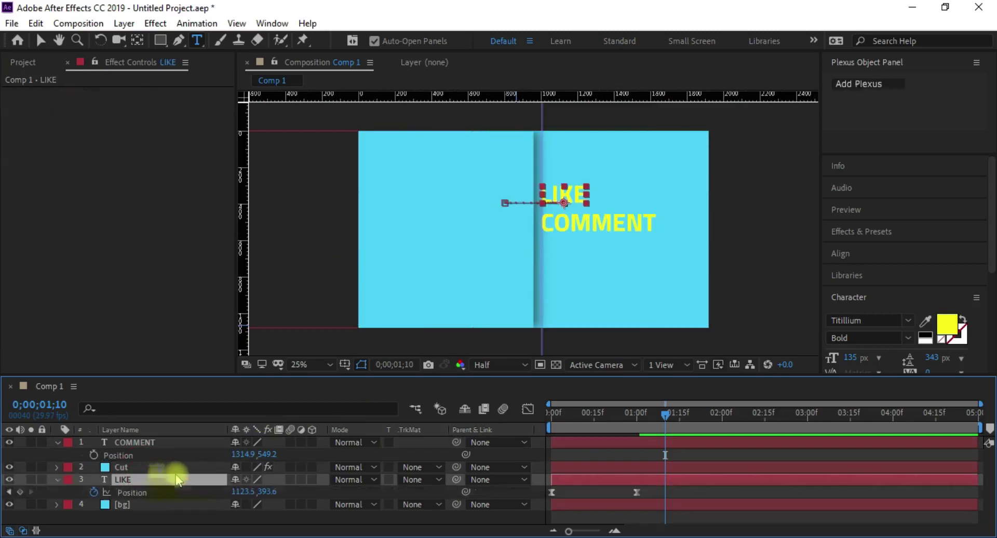
pyautogui.moveTo(665, 414); pyautogui.dragTo(595, 431)
pyautogui.click(94, 455)
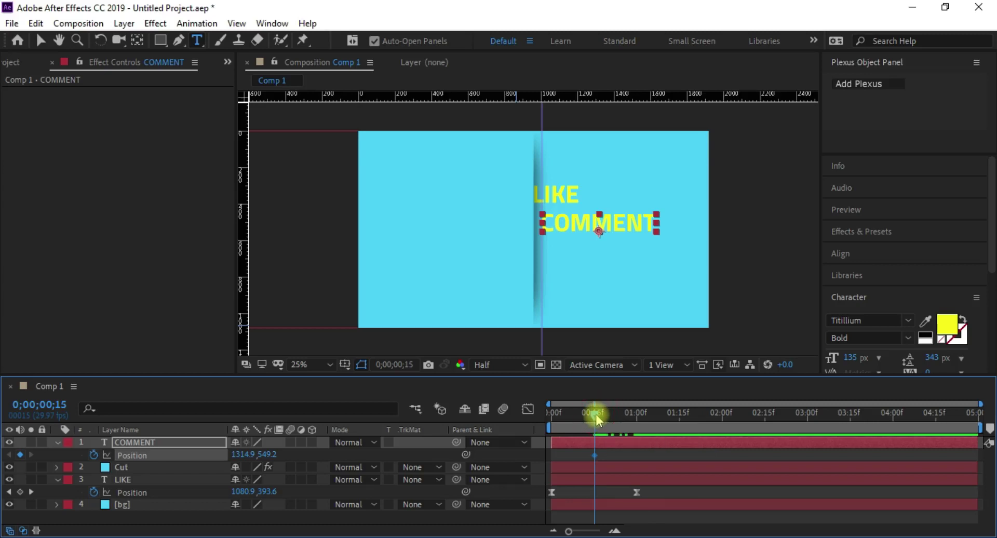
pyautogui.press('space')
pyautogui.press('space')
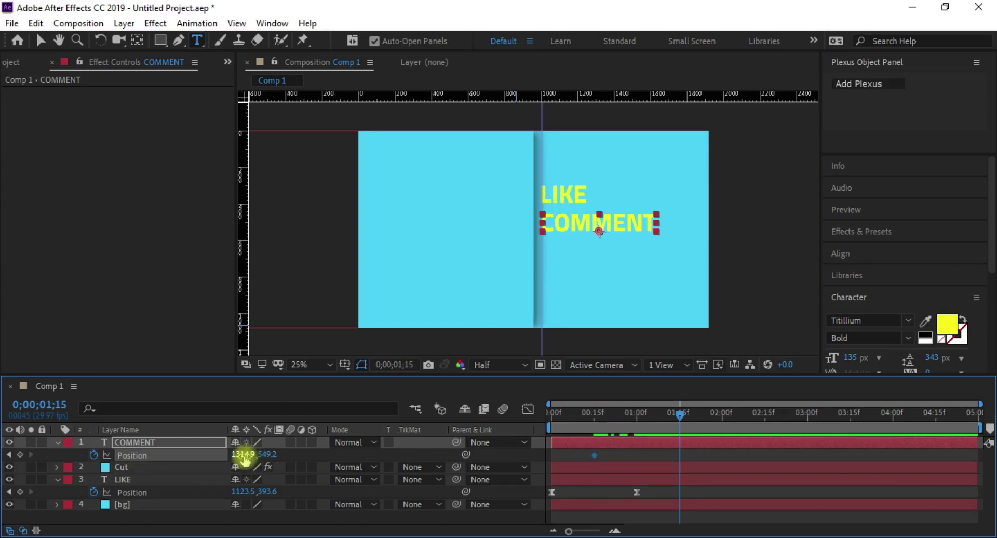
pyautogui.click(19, 455)
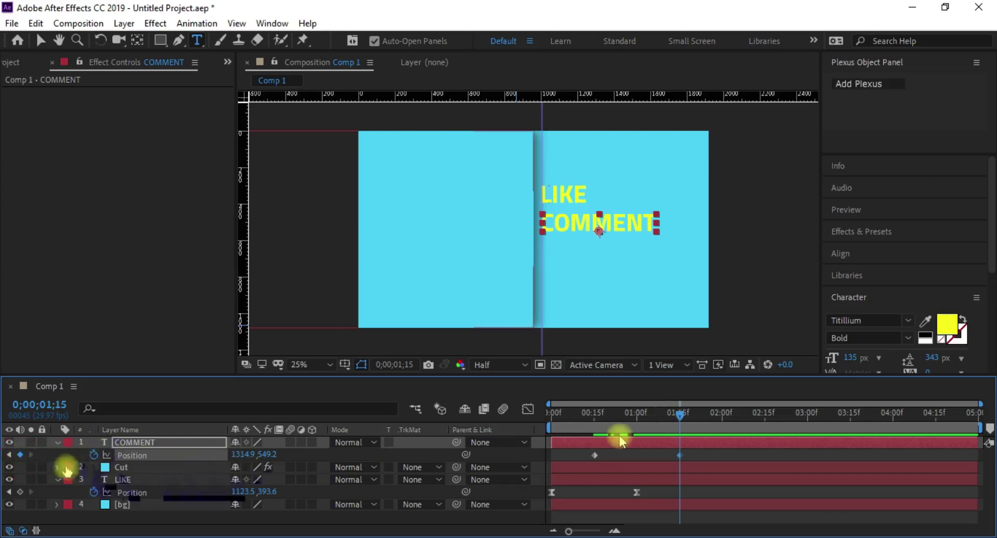
# Set COMMENT's first keyframe to X 595.9 behind the fold and select both keyframes.
pyautogui.click(9, 455)
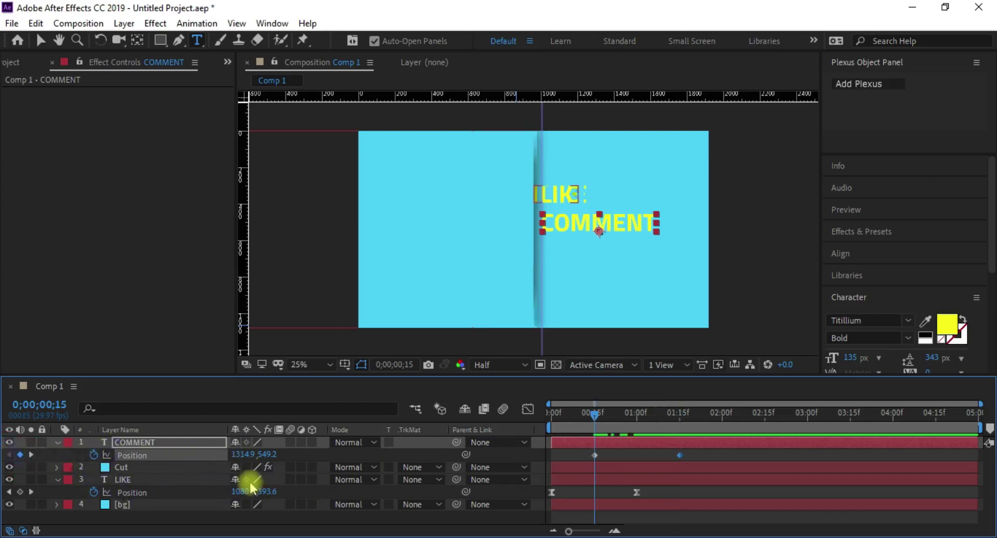
pyautogui.moveTo(242, 454); pyautogui.dragTo(5, 438)
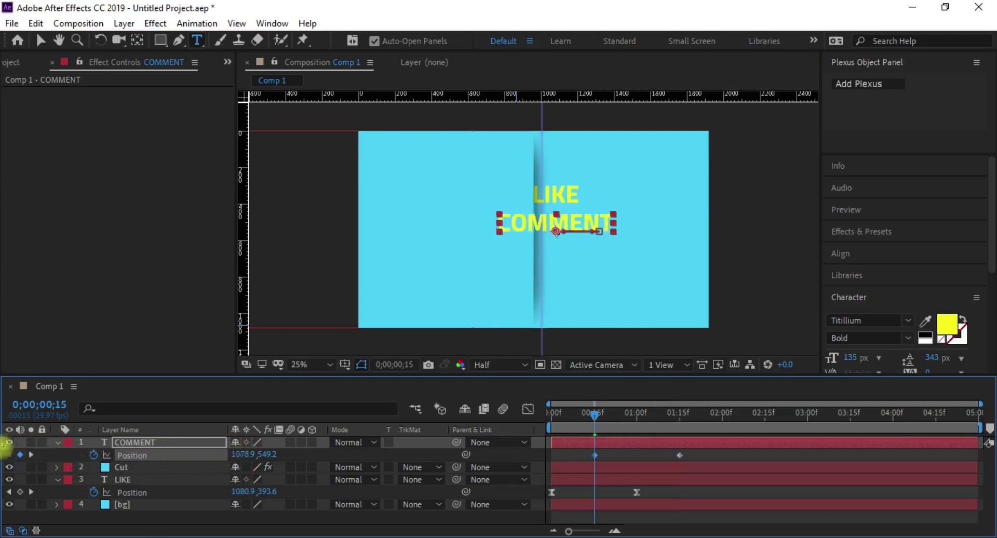
pyautogui.moveTo(252, 455); pyautogui.dragTo(65, 461)
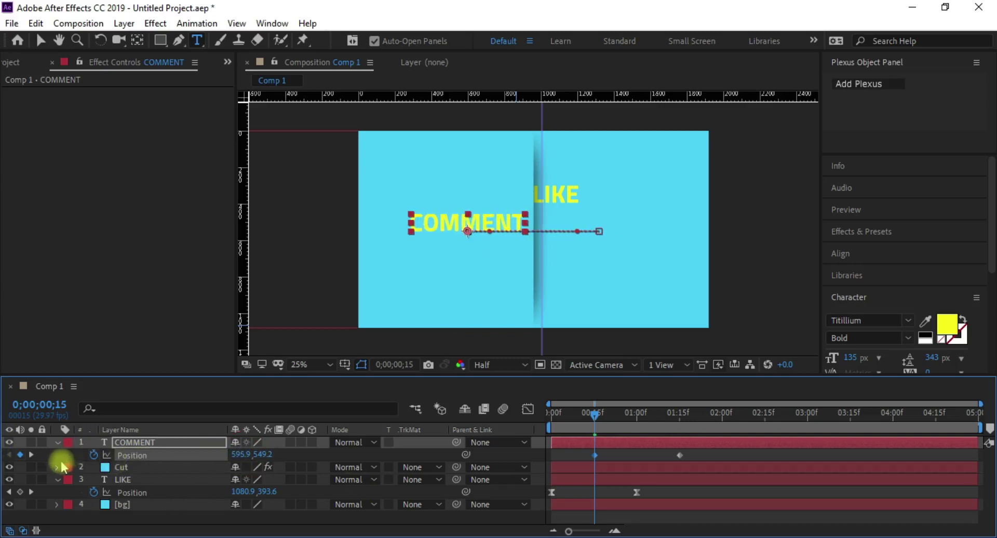
pyautogui.moveTo(574, 450); pyautogui.dragTo(702, 455)
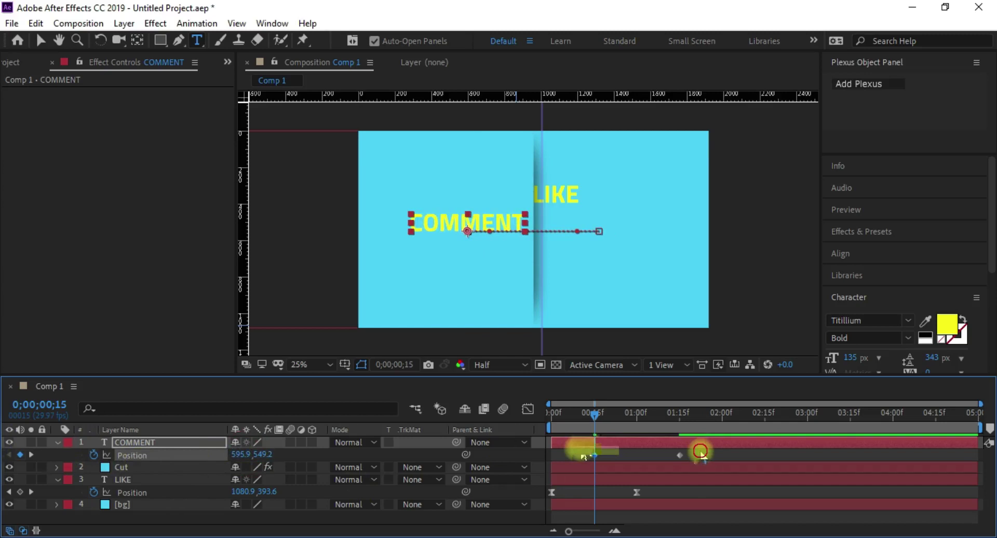
pyautogui.rightClick(701, 455)
# Apply Easy Ease to COMMENT's Position keyframes and reshape the speed curve.
pyautogui.moveTo(602, 506)
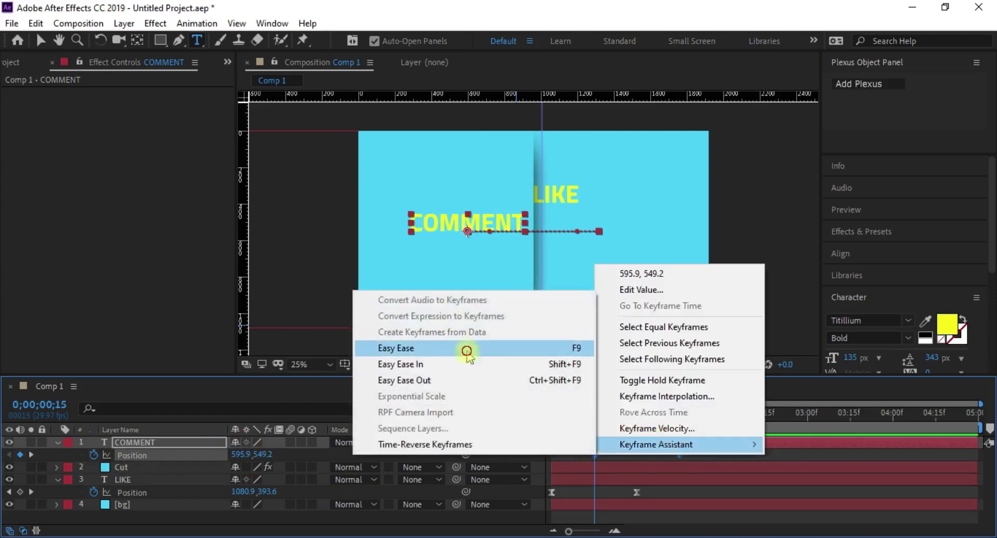
pyautogui.click(466, 348)
pyautogui.click(528, 409)
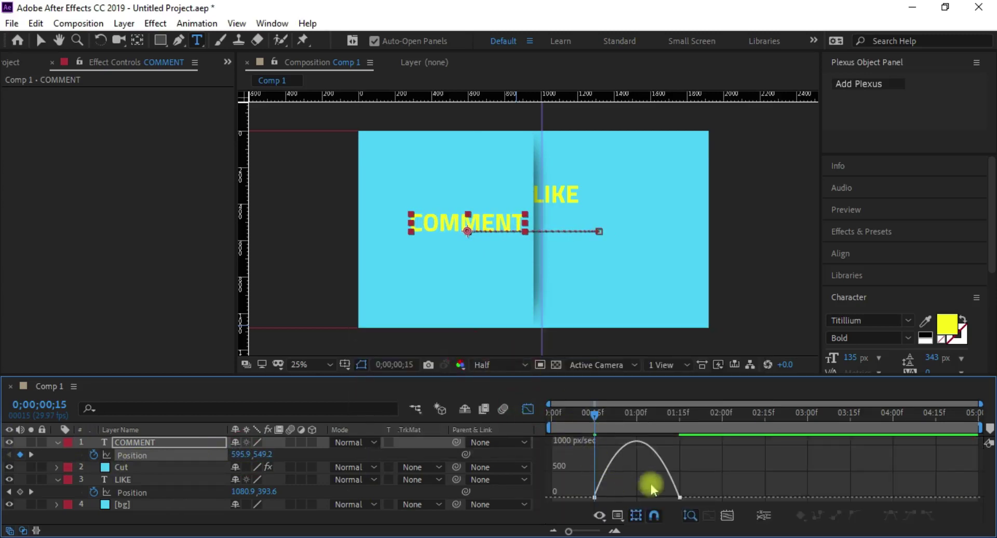
pyautogui.moveTo(689, 503); pyautogui.dragTo(637, 497)
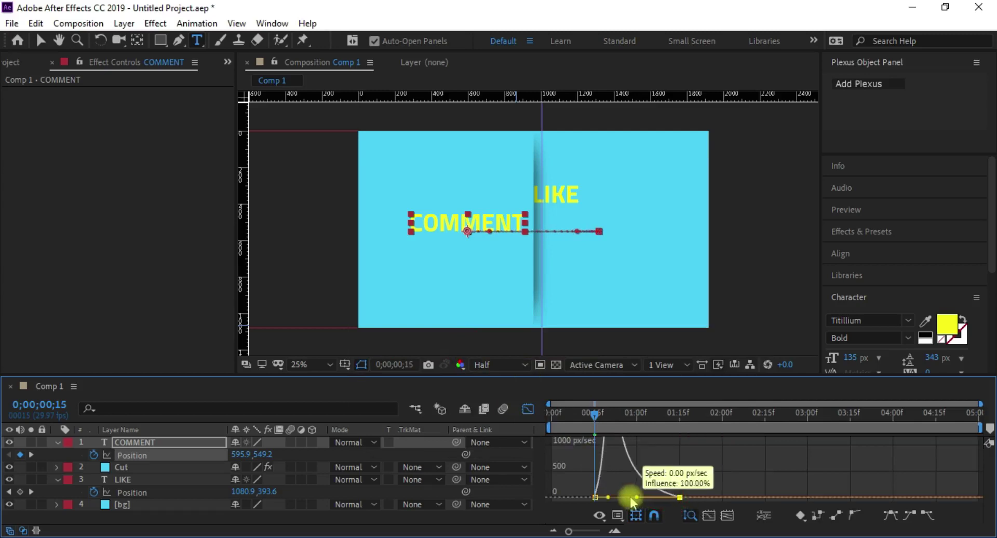
pyautogui.click(529, 410)
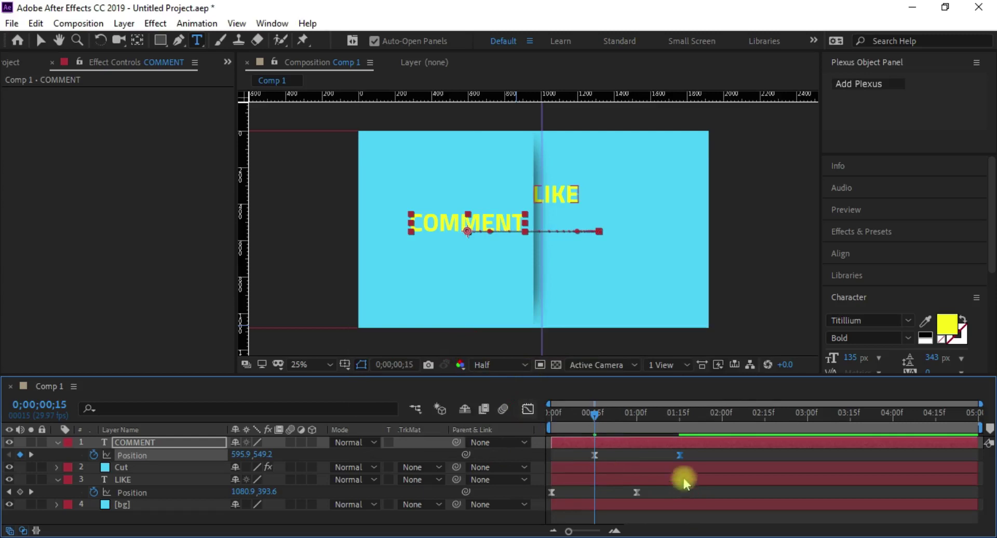
# Move the COMMENT layer between Cut and LIKE in the layer stack.
pyautogui.moveTo(594, 413); pyautogui.dragTo(557, 413)
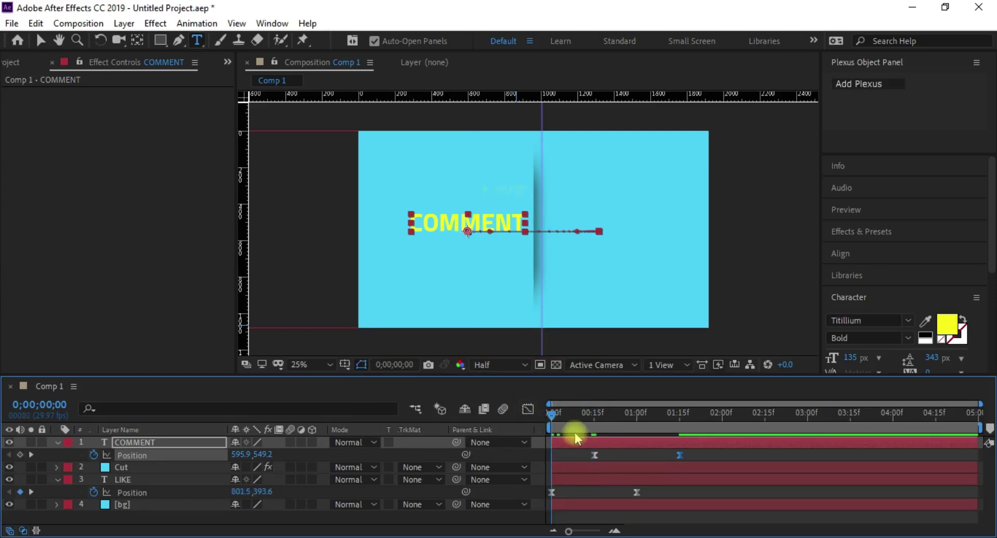
pyautogui.doubleClick(175, 443)
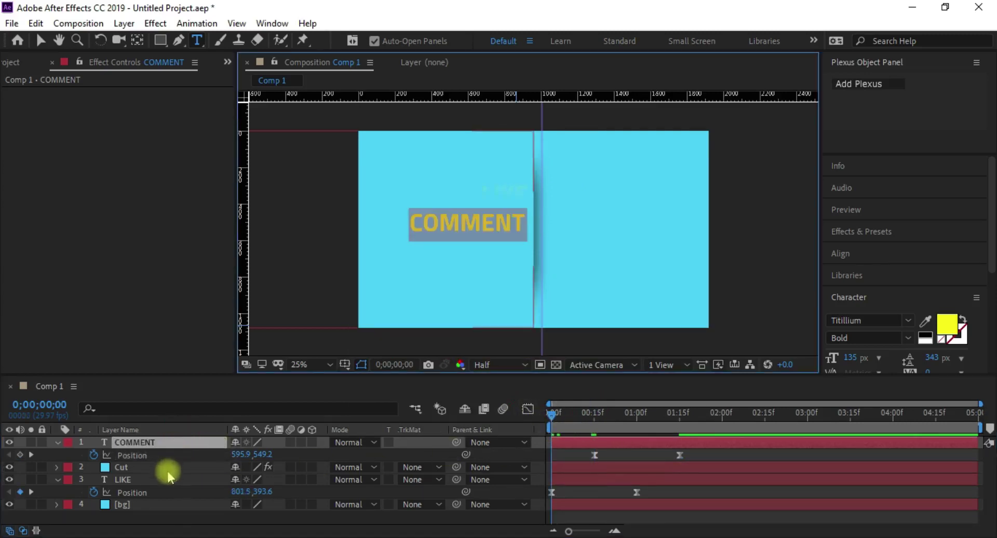
pyautogui.moveTo(158, 443); pyautogui.dragTo(158, 470)
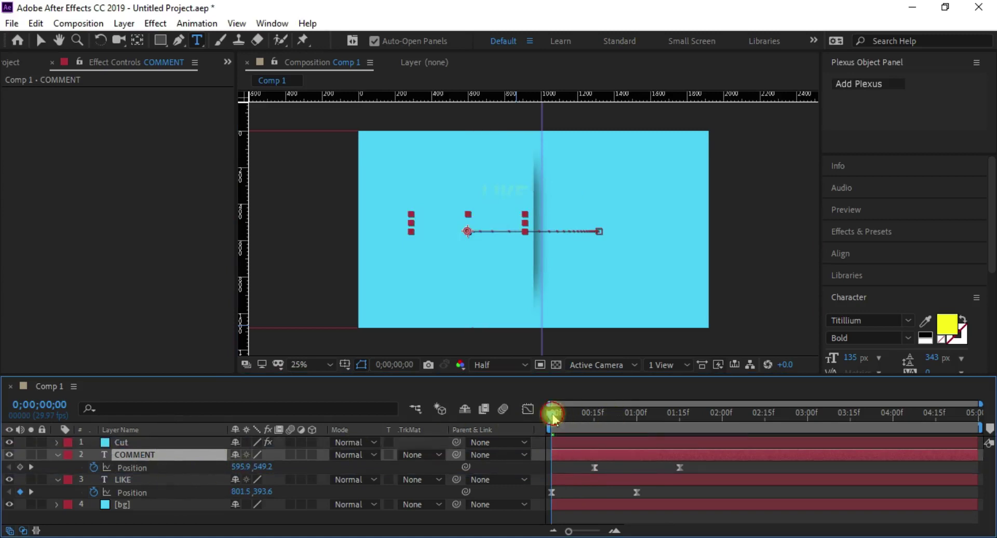
# Preview COMMENT and LIKE sliding out from behind the fold.
pyautogui.moveTo(577, 416); pyautogui.dragTo(644, 422)
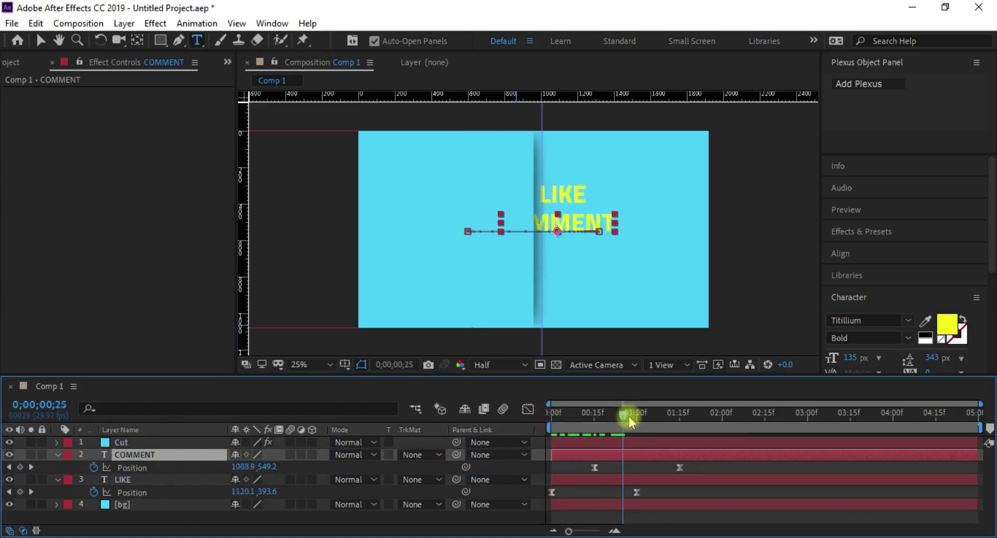
pyautogui.moveTo(644, 422); pyautogui.dragTo(549, 416)
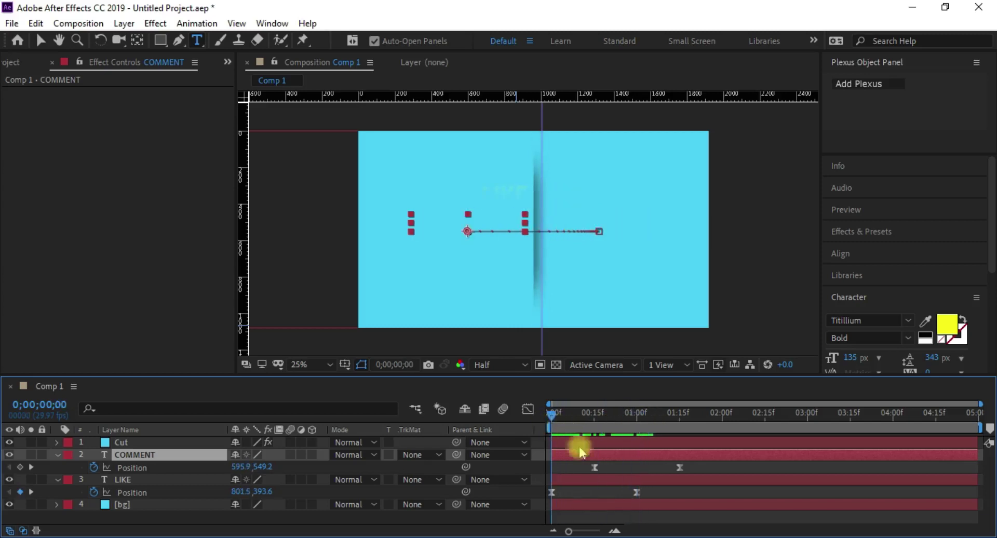
pyautogui.press('space')
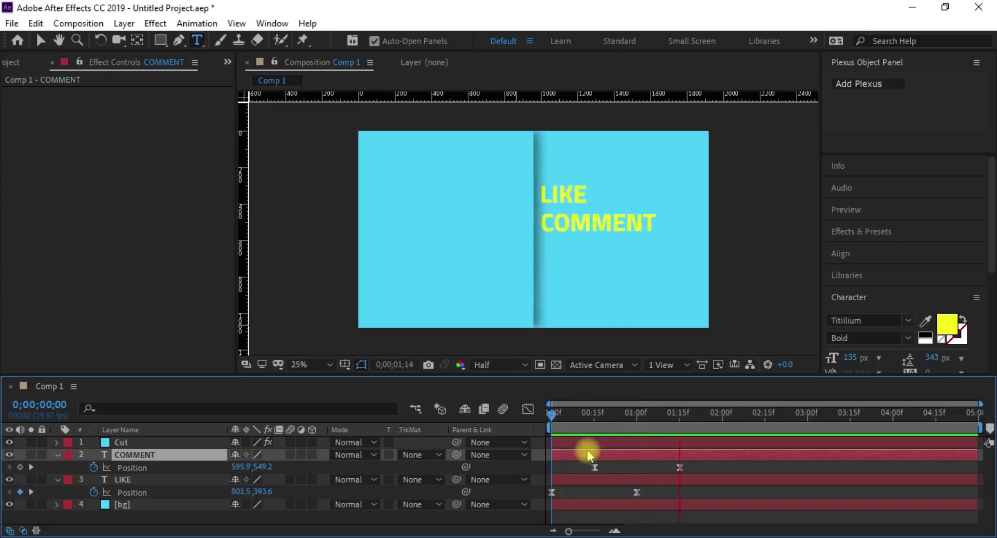
pyautogui.click(668, 456)
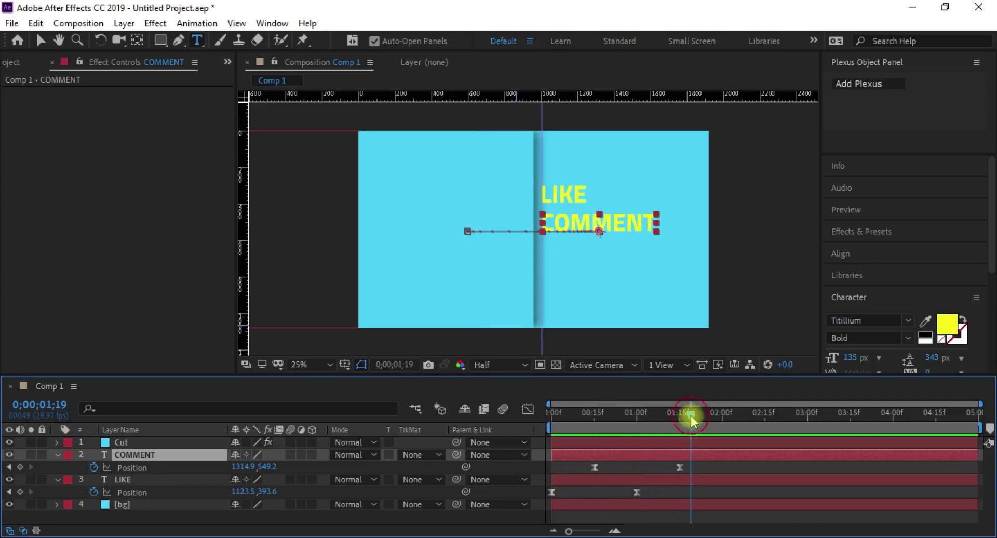
pyautogui.moveTo(692, 417); pyautogui.dragTo(551, 431)
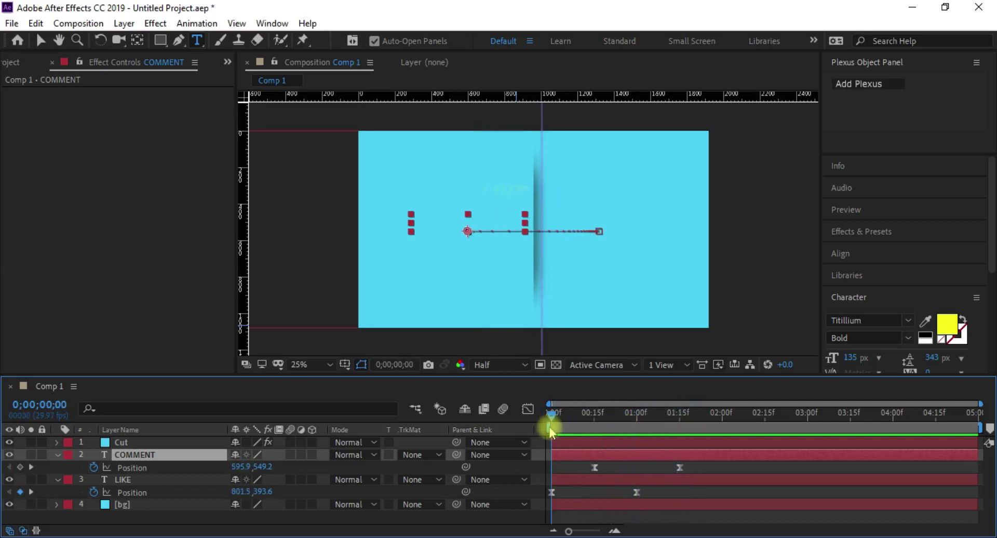
pyautogui.click(175, 480)
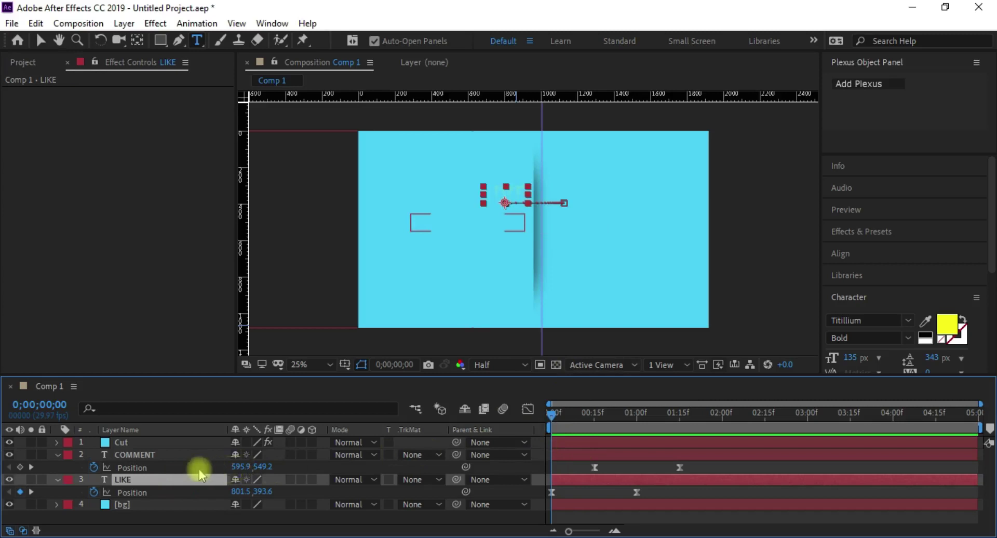
# Drag a vertical guide into the viewer to mark the fold near x 1009.
pyautogui.click(165, 457)
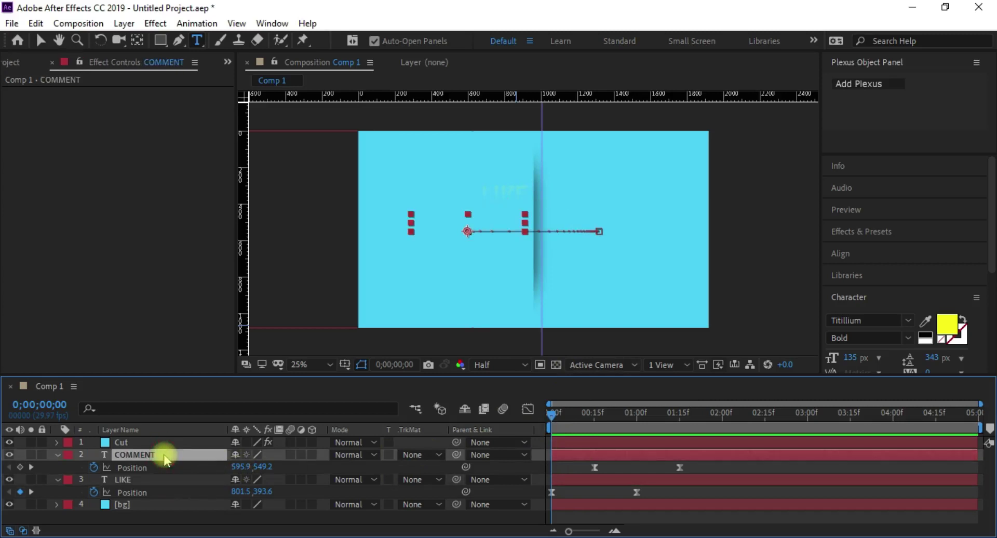
pyautogui.click(161, 480)
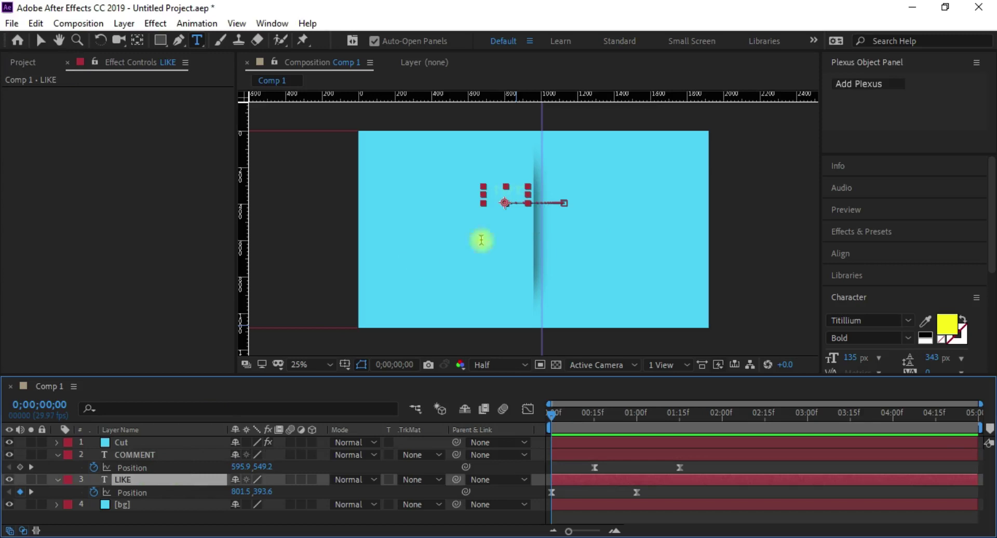
pyautogui.moveTo(243, 248); pyautogui.dragTo(525, 248)
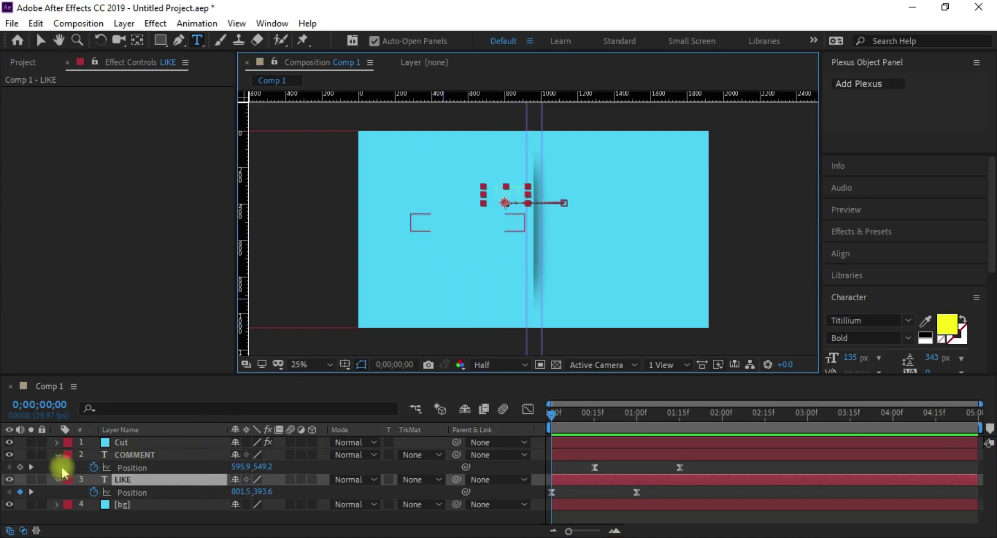
# Hide the Cut layer and adjust LIKE's starting horizontal position.
pyautogui.click(10, 453)
pyautogui.click(10, 442)
pyautogui.click(10, 455)
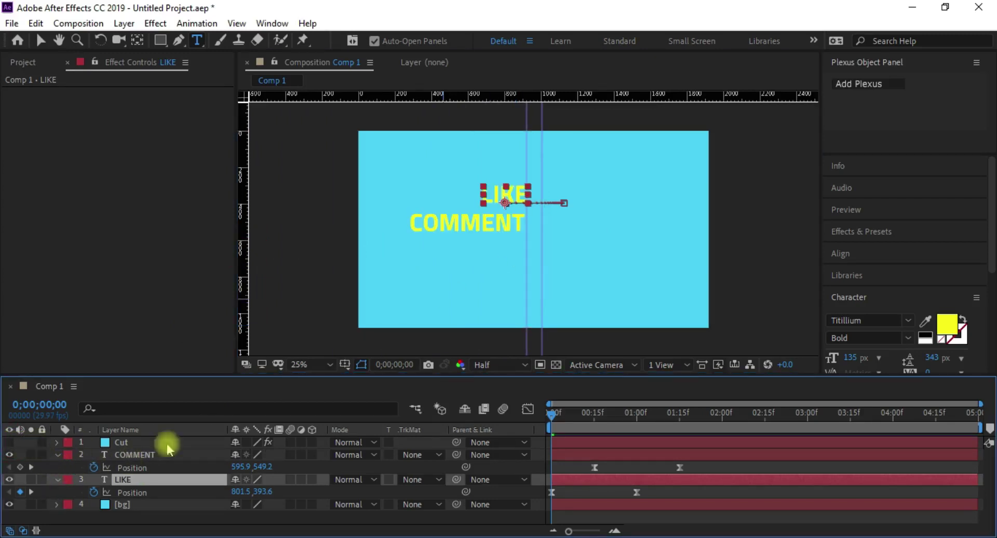
pyautogui.click(552, 493)
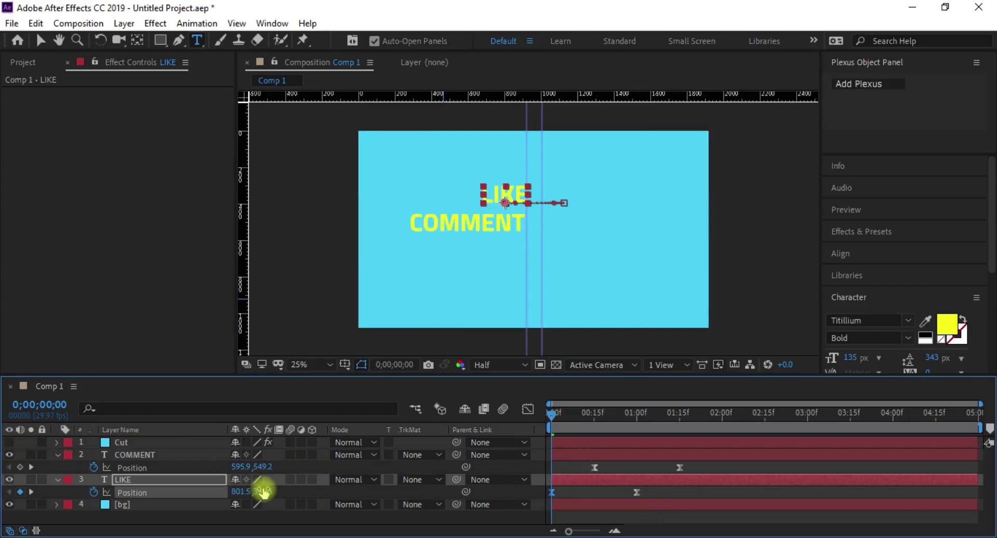
pyautogui.moveTo(264, 492); pyautogui.dragTo(236, 493)
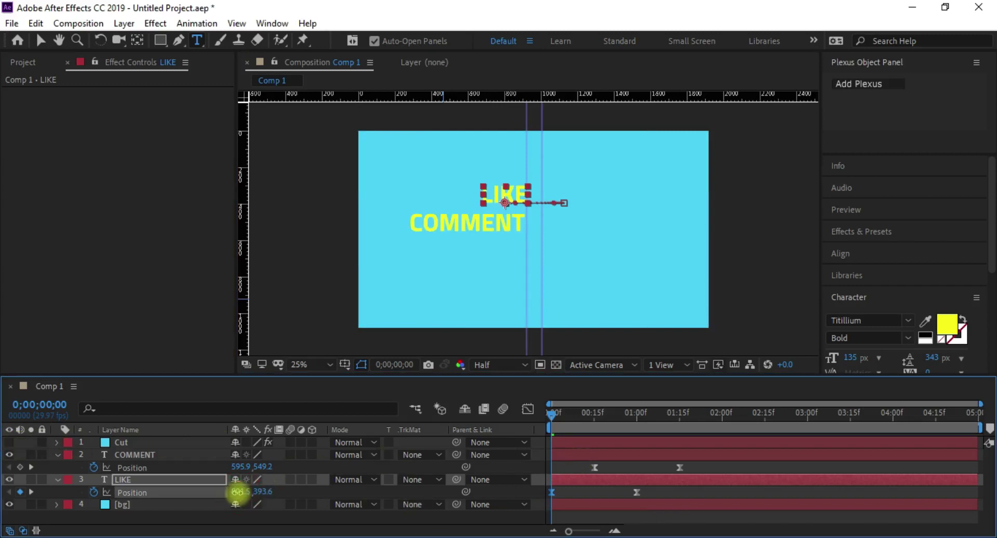
# Delete COMMENT's 0f keyframe and set its 15f Position to 606.9, 549.2.
pyautogui.click(156, 455)
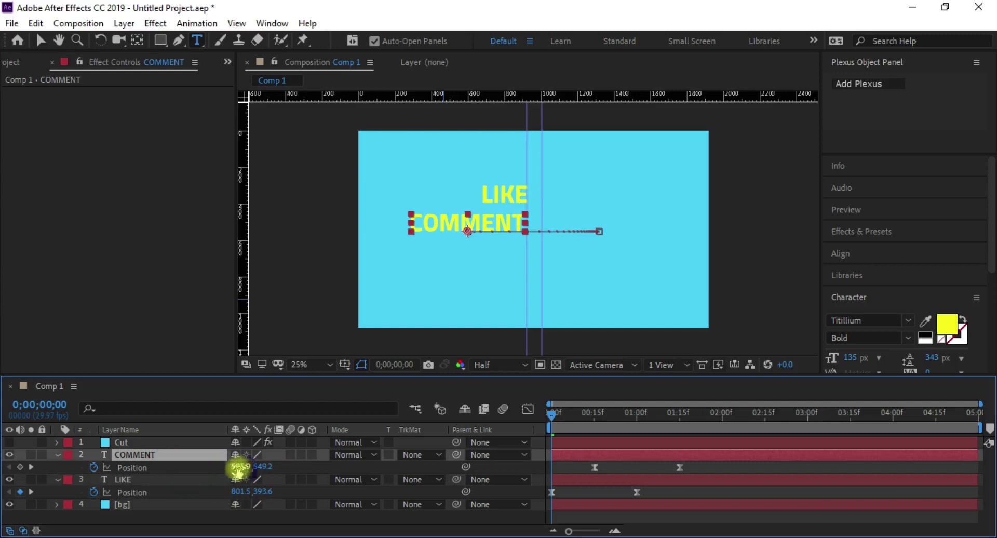
pyautogui.moveTo(239, 468); pyautogui.dragTo(240, 467)
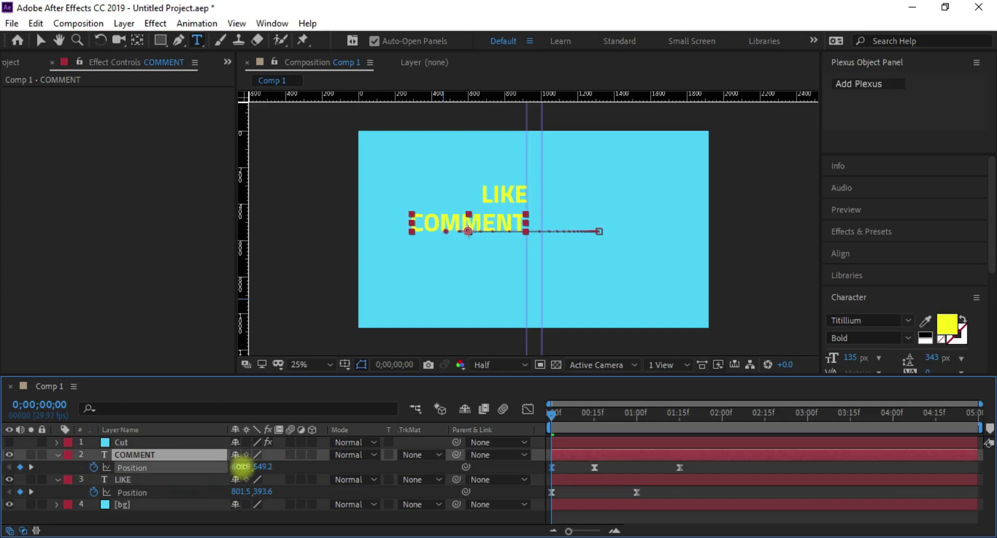
pyautogui.click(415, 479)
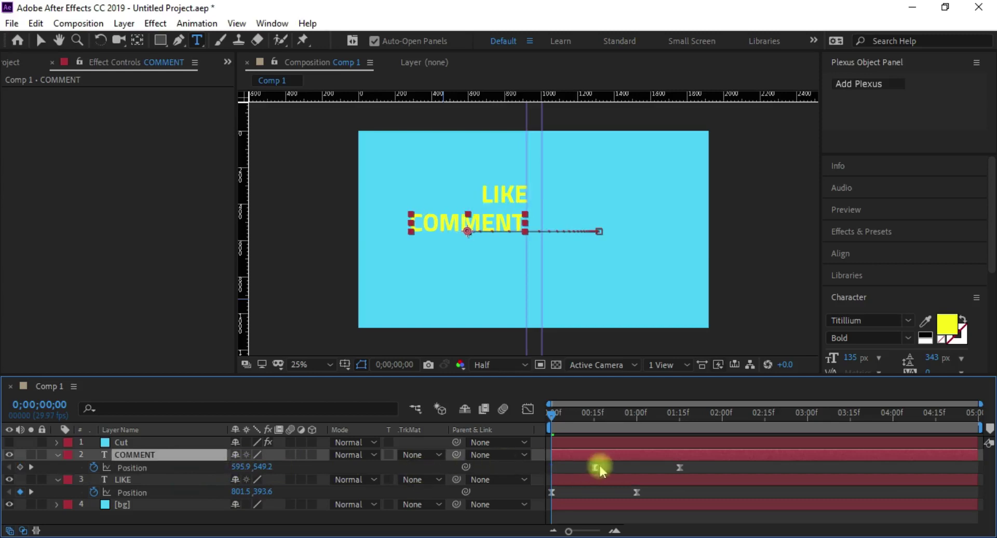
pyautogui.click(20, 467)
pyautogui.click(31, 467)
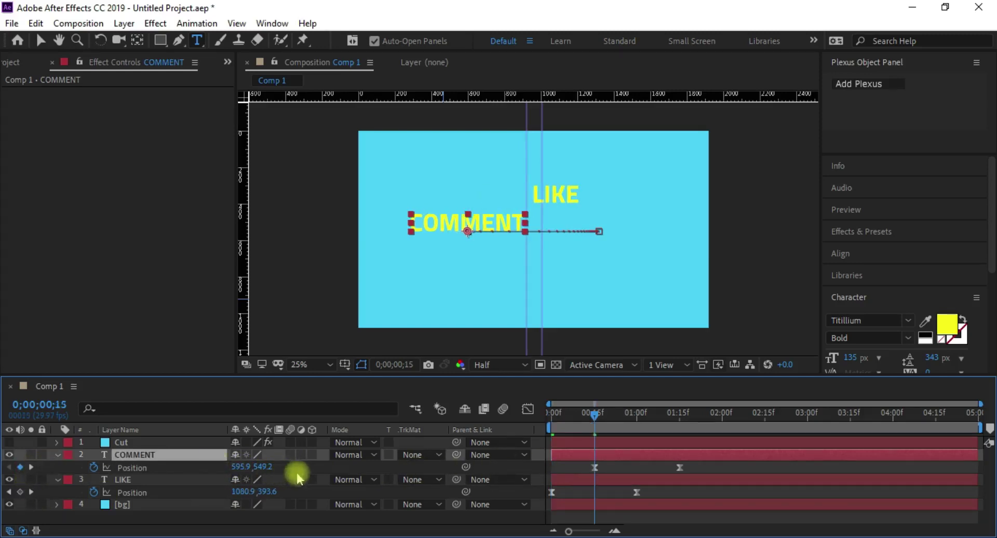
pyautogui.scroll(1, 535, 231)
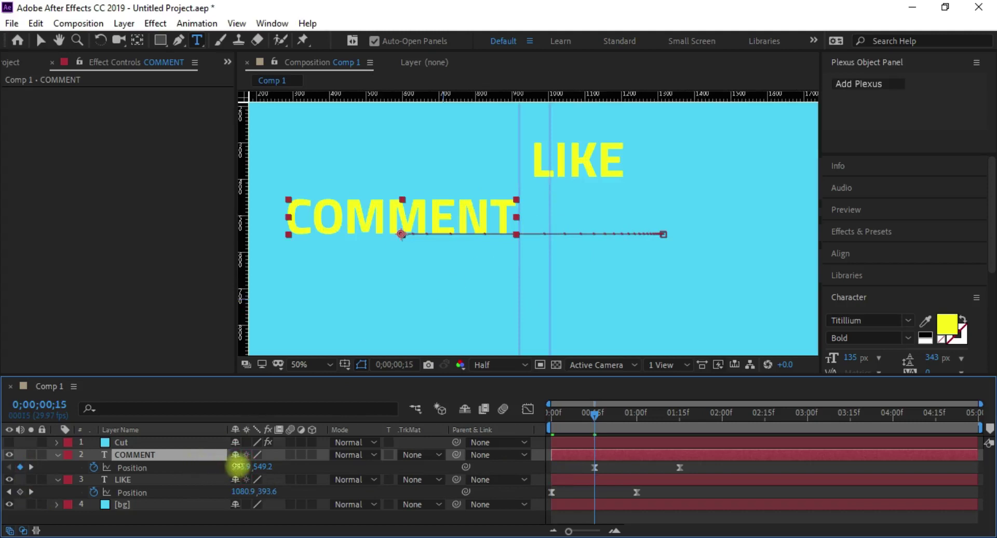
pyautogui.moveTo(236, 466); pyautogui.dragTo(245, 467)
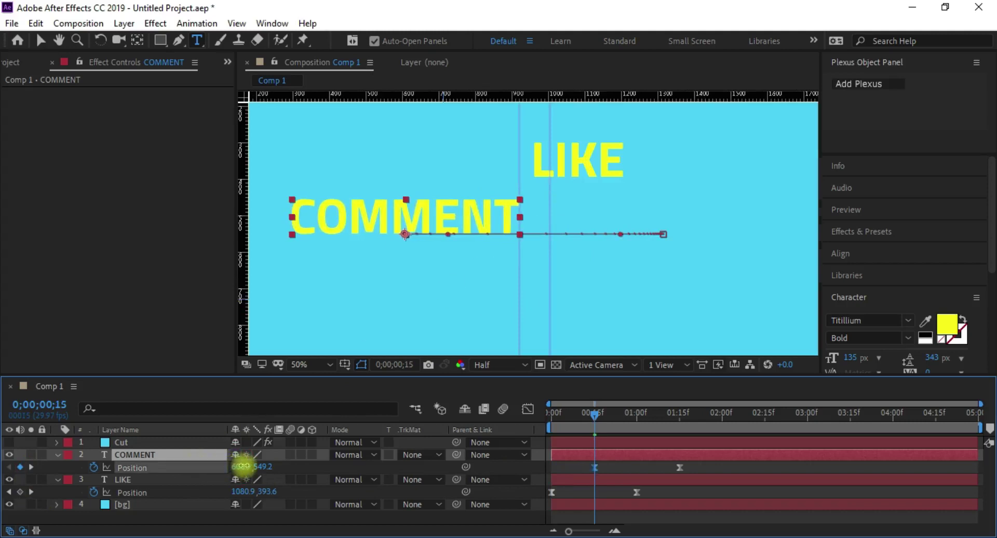
# Show Cut again, preview the slide-out, and collapse the COMMENT layer.
pyautogui.click(9, 442)
pyautogui.moveTo(595, 414); pyautogui.dragTo(519, 416)
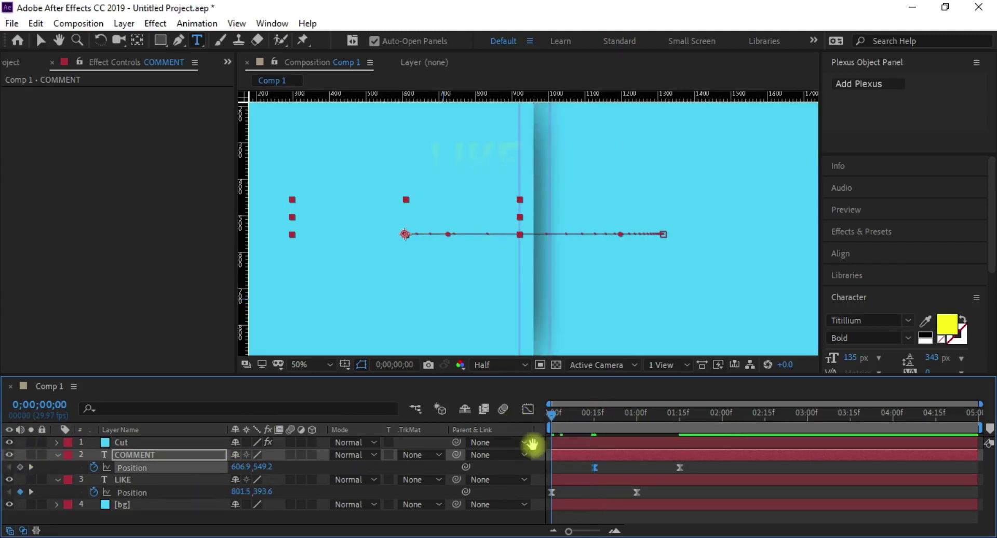
pyautogui.press('space')
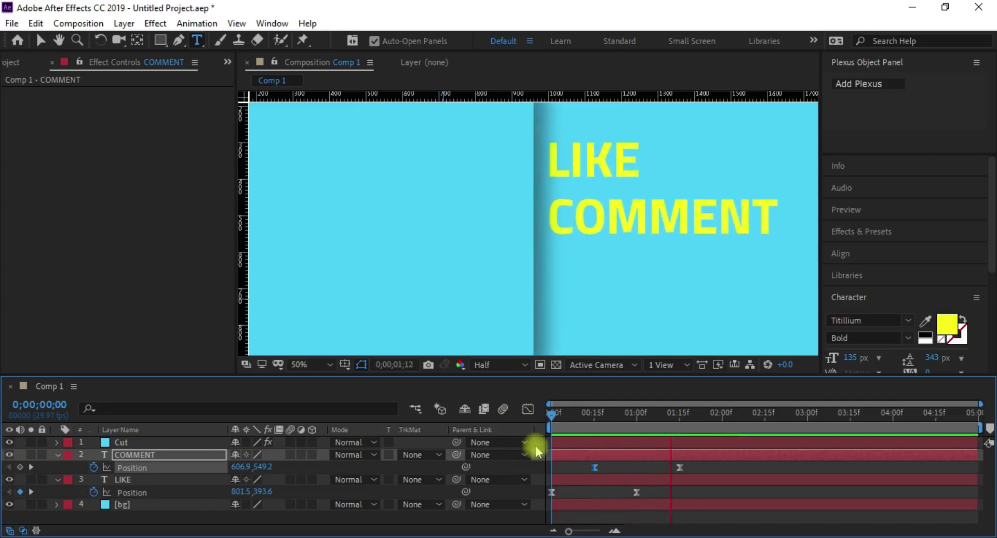
pyautogui.press('space')
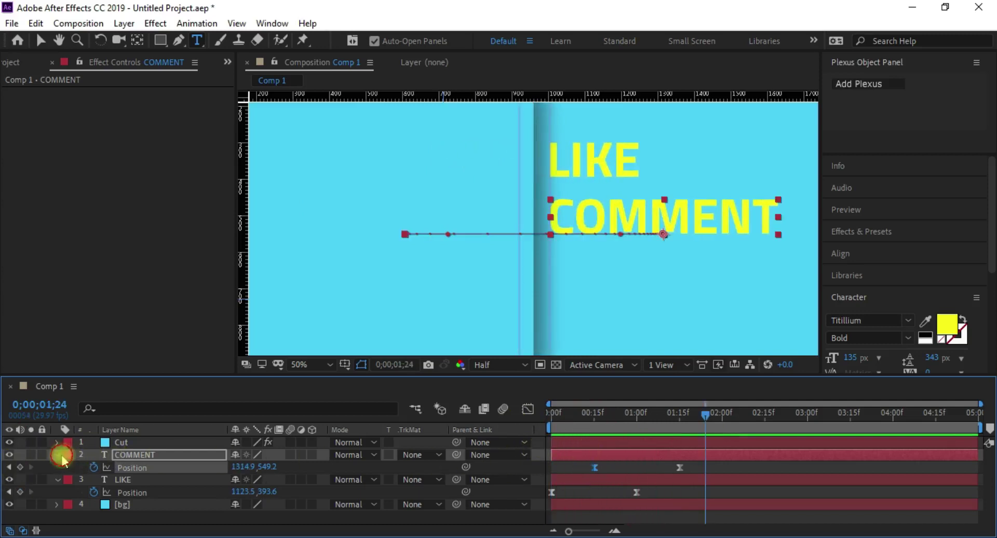
pyautogui.click(61, 456)
pyautogui.click(58, 461)
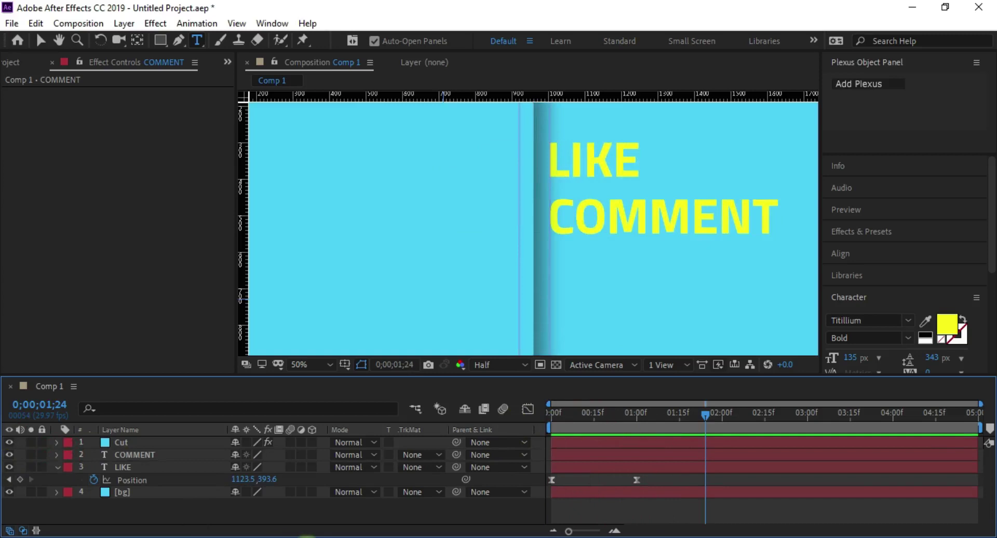
# Create a yellow text layer reading SUBSCRIBE below COMMENT and show its Position.
pyautogui.click(45, 473)
pyautogui.click(56, 468)
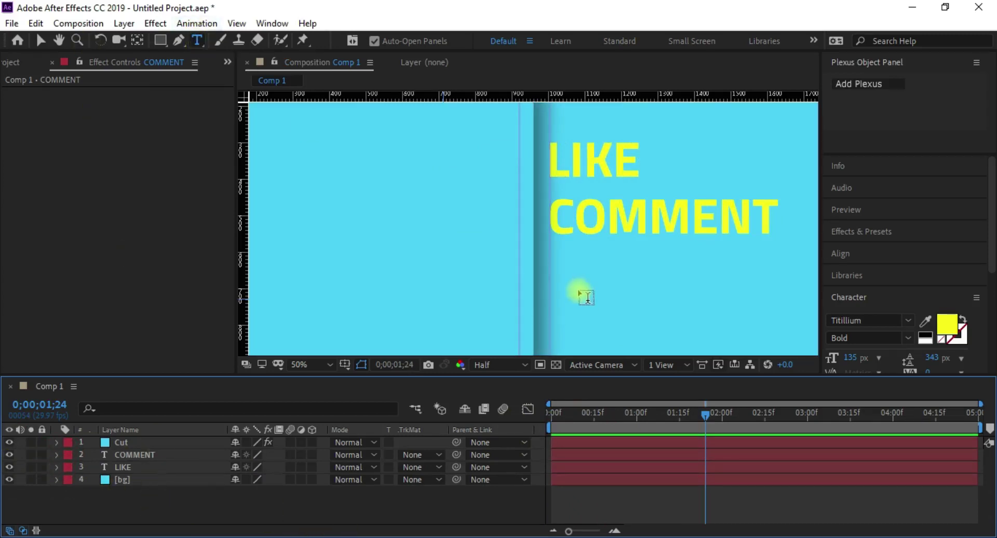
pyautogui.click(556, 277)
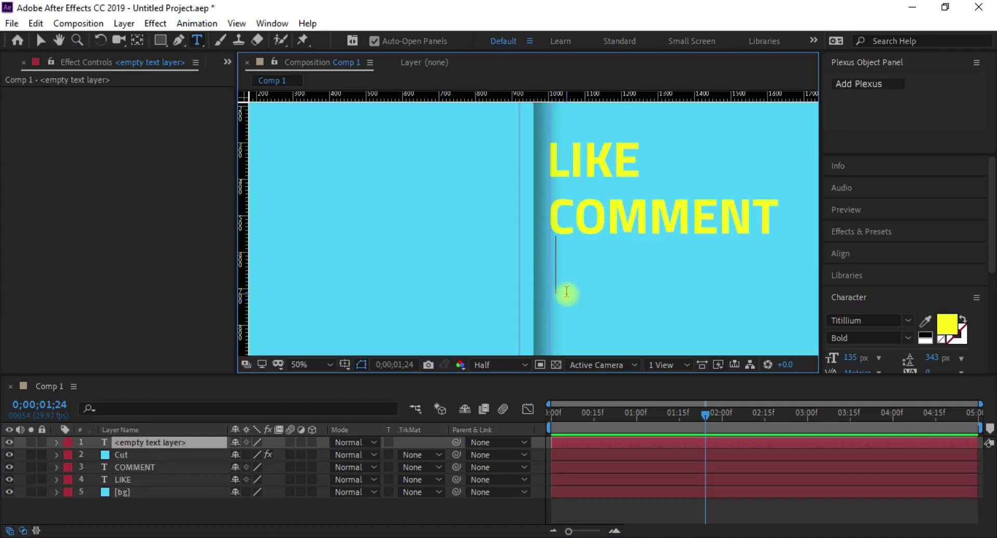
pyautogui.write('SUBSCRIBE')
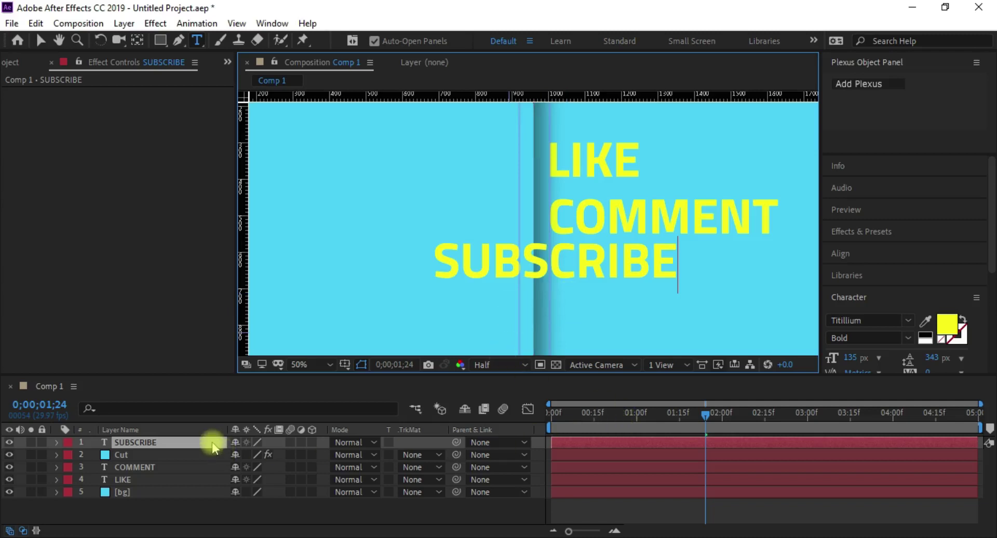
pyautogui.write('P')
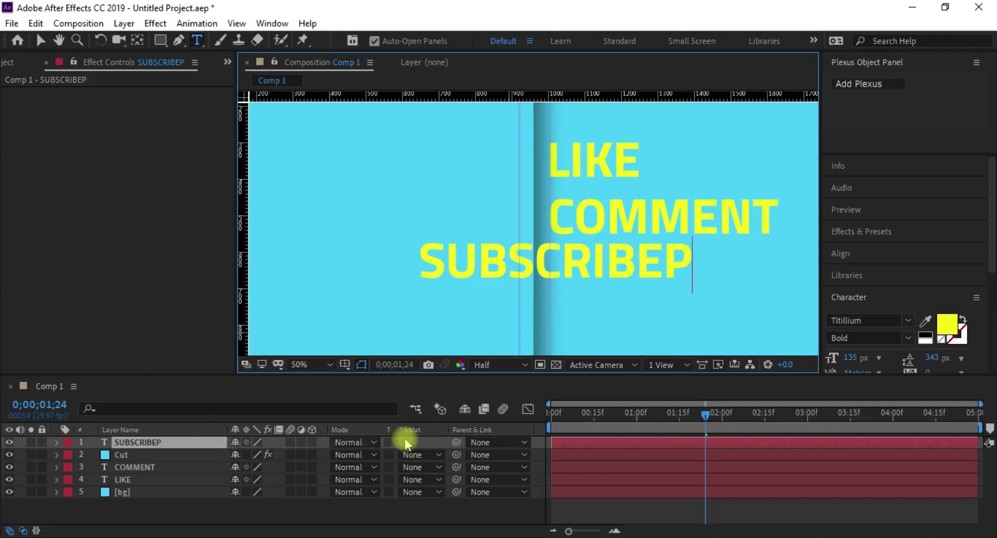
pyautogui.press('BackSpace')
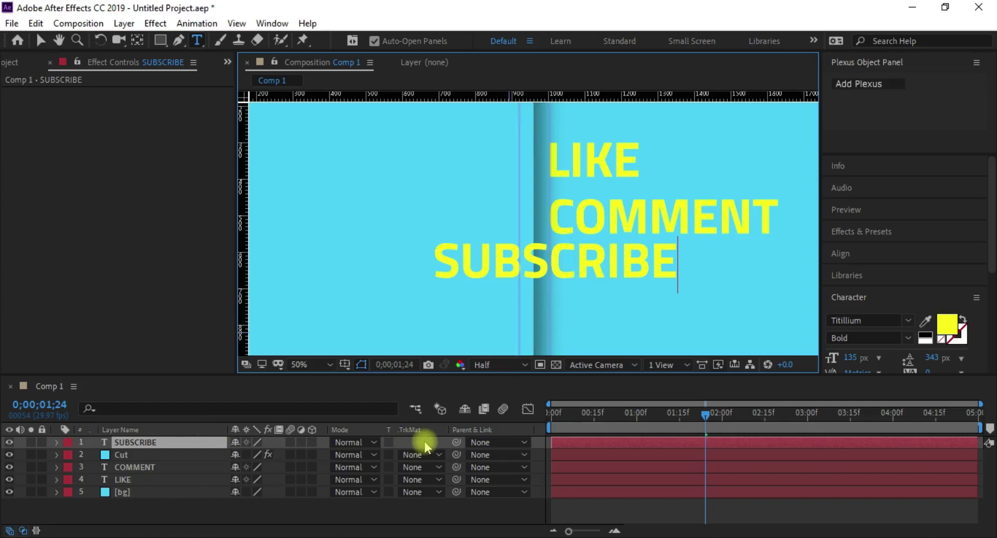
pyautogui.click(41, 40)
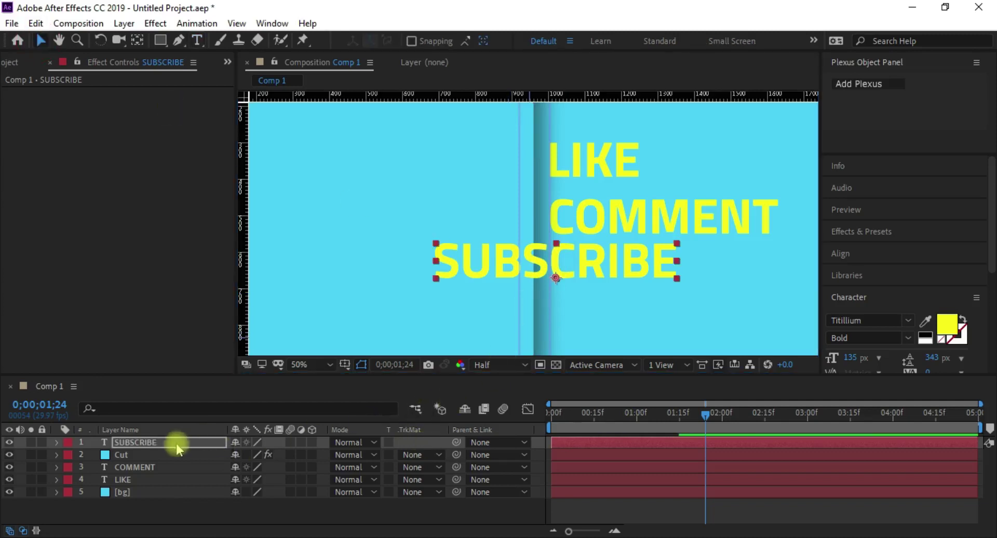
pyautogui.press('p')
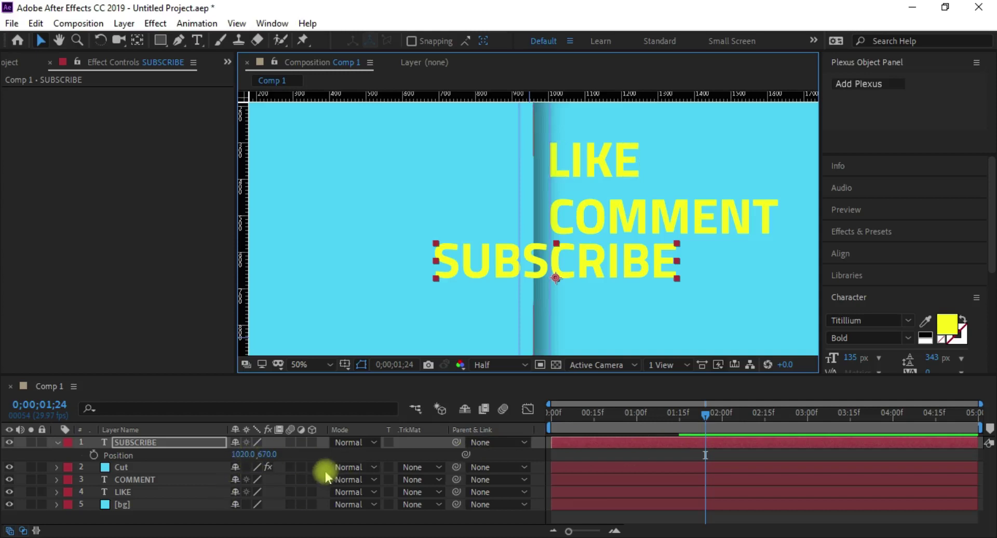
# Line SUBSCRIBE up beneath COMMENT at position 1338, 705.
pyautogui.click(168, 479)
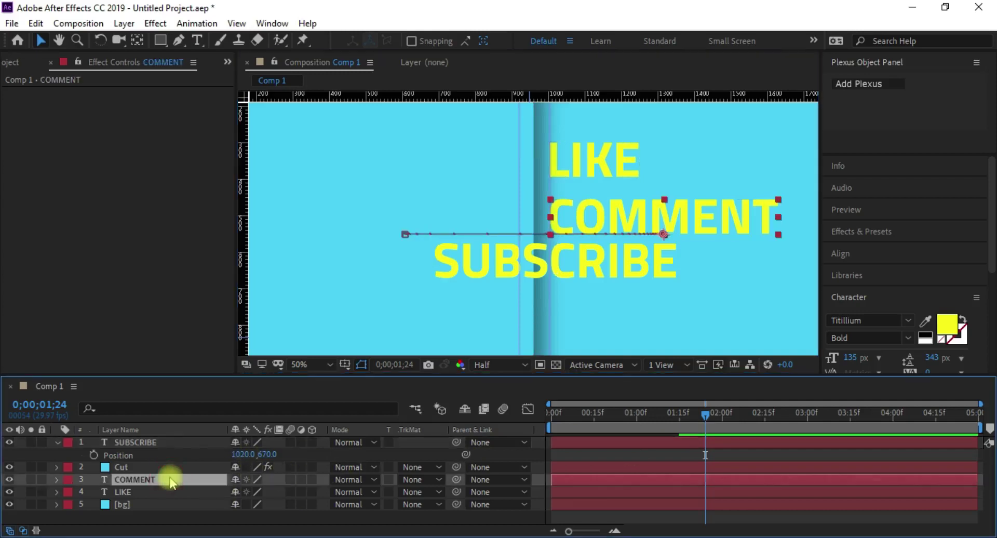
pyautogui.press('p')
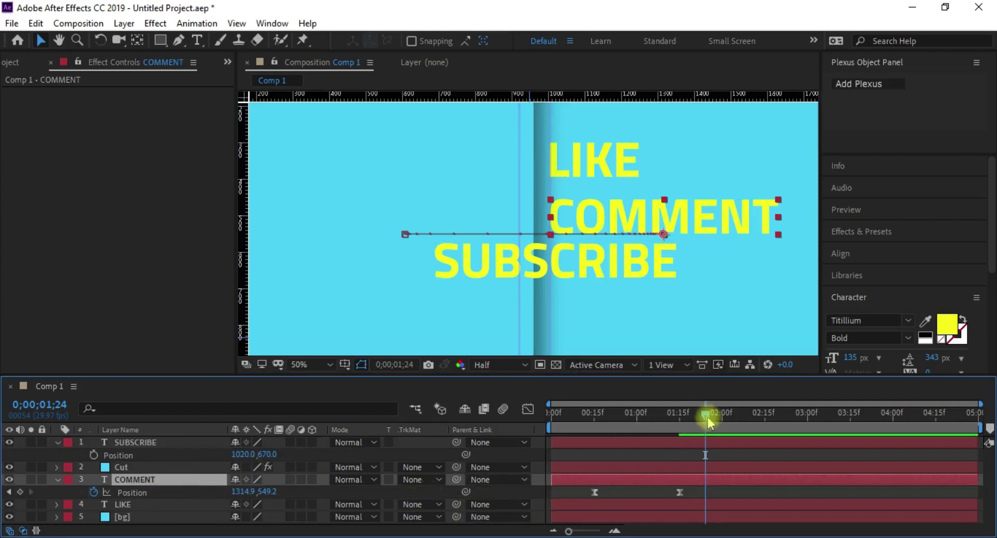
pyautogui.moveTo(705, 418); pyautogui.dragTo(638, 426)
pyautogui.press('capslock')
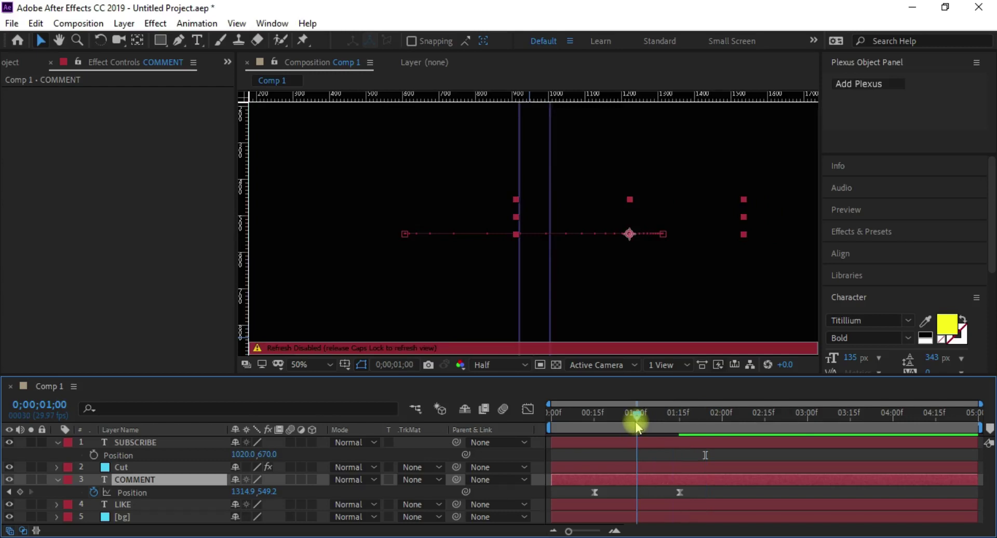
pyautogui.press('capslock')
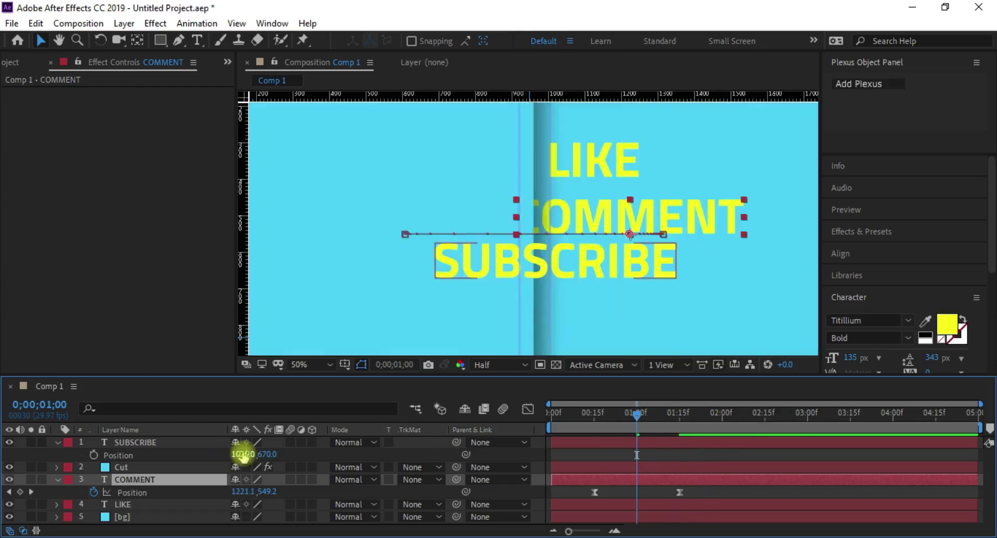
pyautogui.moveTo(241, 454); pyautogui.dragTo(58, 474)
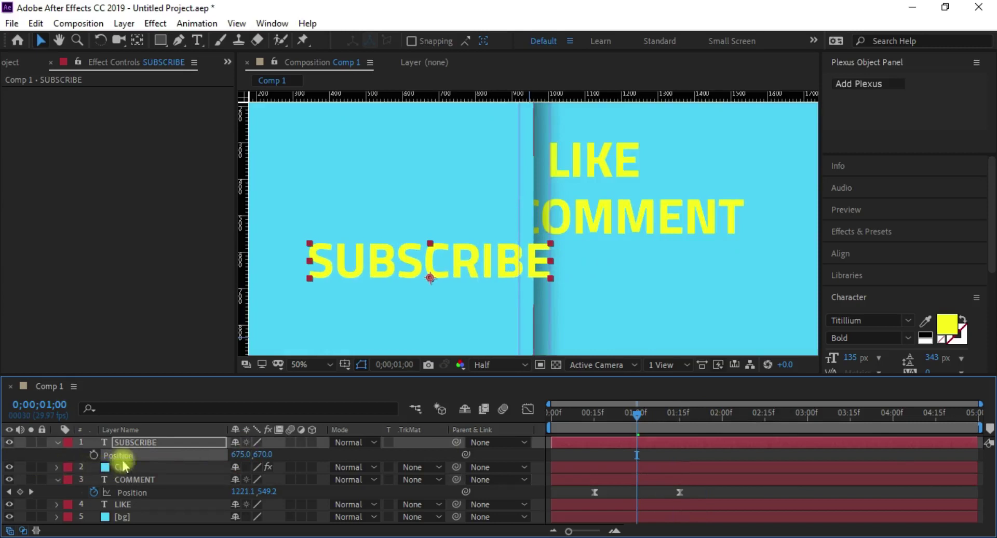
pyautogui.moveTo(236, 454)
pyautogui.mouseDown()
pyautogui.moveTo(213, 456)
pyautogui.moveTo(292, 454)
pyautogui.mouseUp()
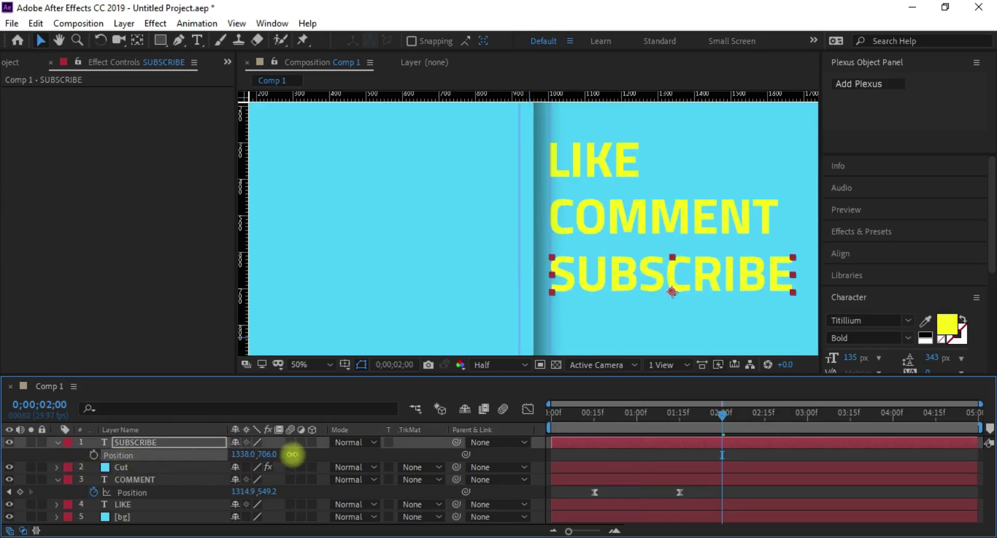
pyautogui.scroll(-2, 412, 323)
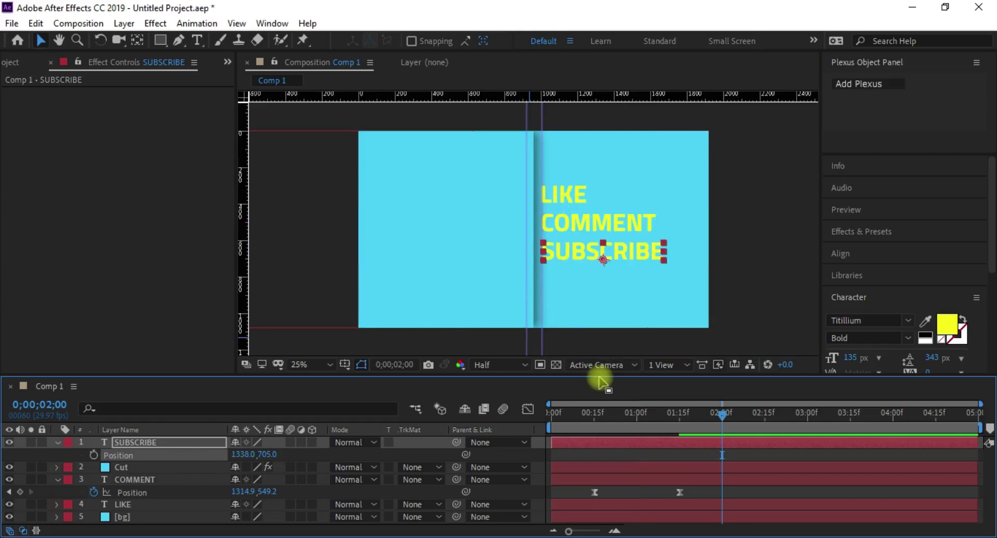
# At 0;00;00;29, move SUBSCRIBE behind the fold to X 592 and key its Position.
pyautogui.moveTo(724, 415); pyautogui.dragTo(636, 414)
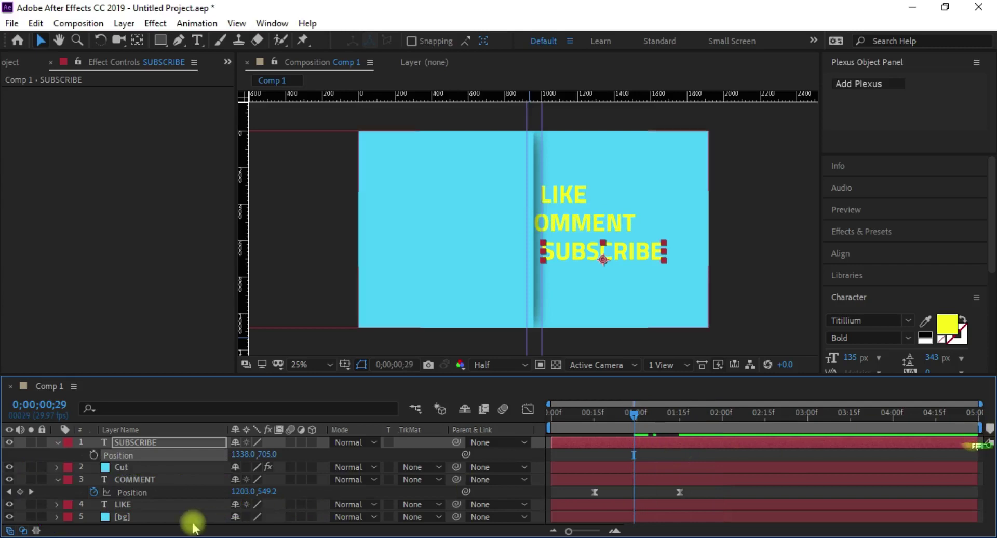
pyautogui.click(124, 504)
pyautogui.press('p')
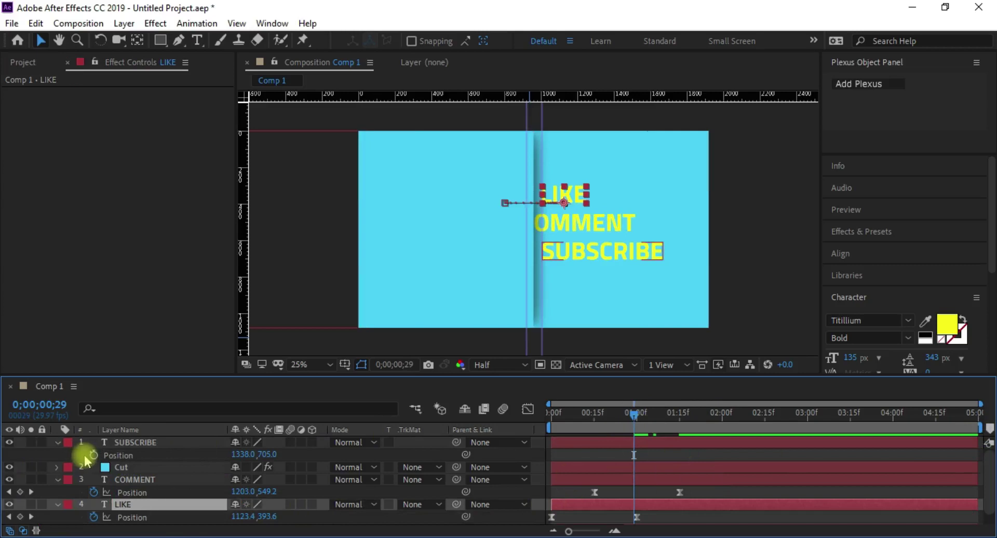
pyautogui.moveTo(240, 455); pyautogui.dragTo(49, 465)
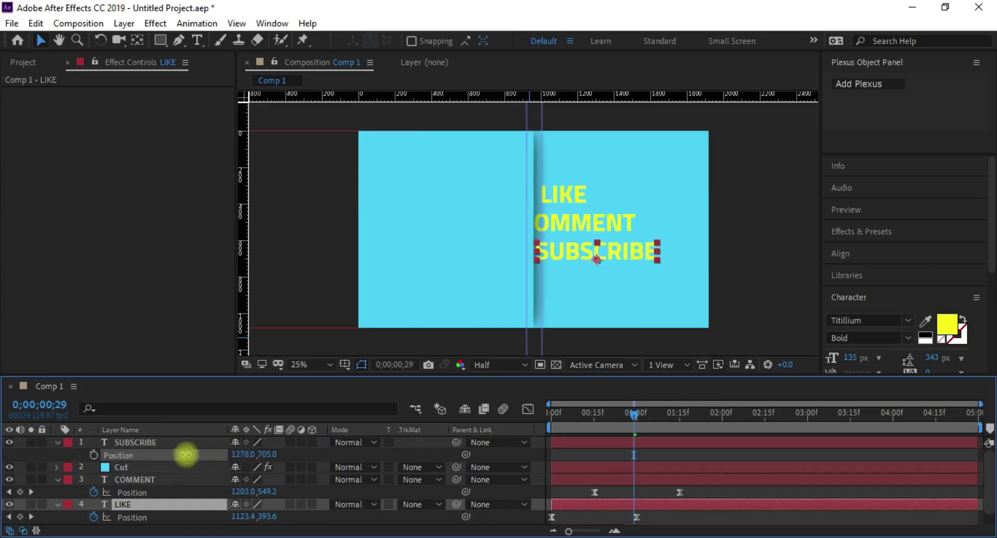
pyautogui.moveTo(240, 455); pyautogui.dragTo(103, 467)
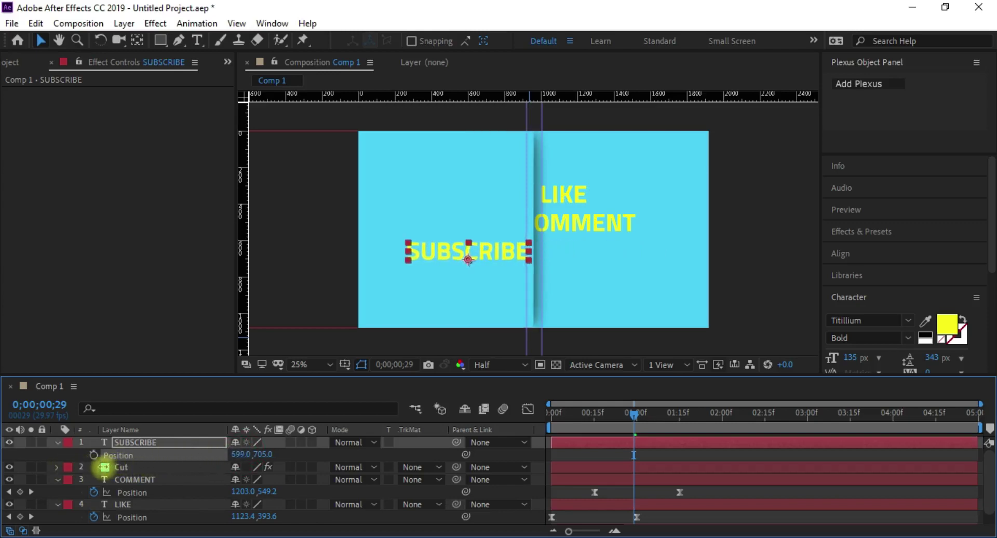
pyautogui.scroll(2, 554, 256)
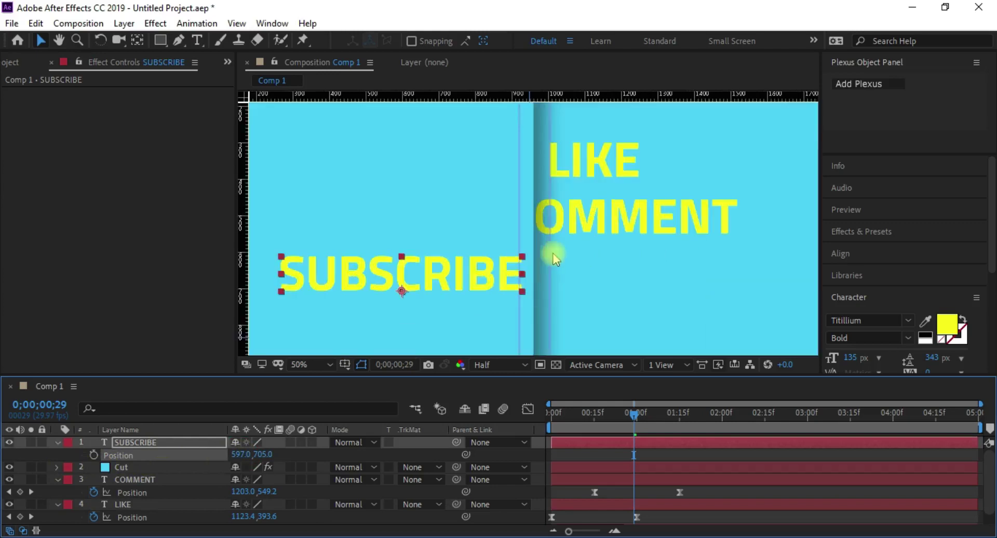
pyautogui.moveTo(243, 458); pyautogui.dragTo(240, 456)
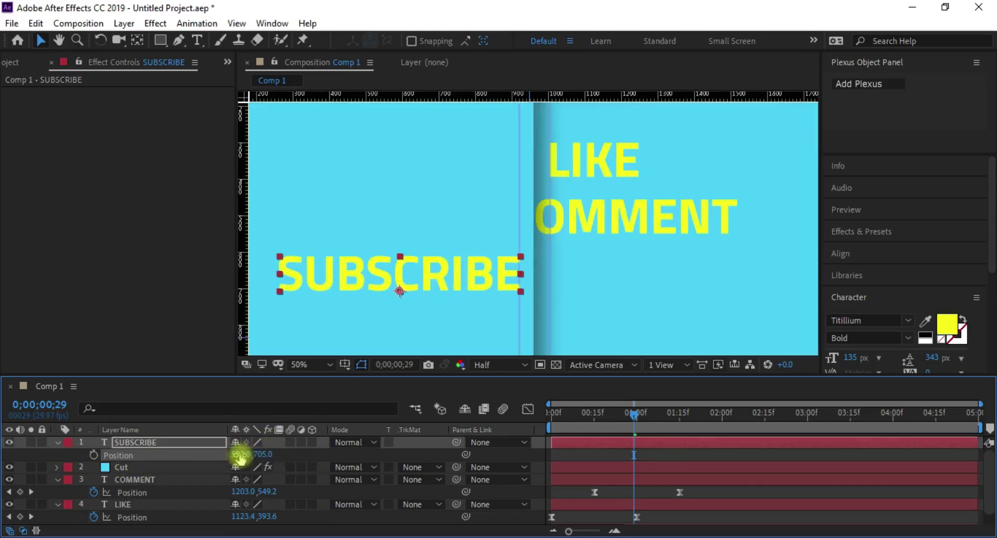
pyautogui.click(94, 455)
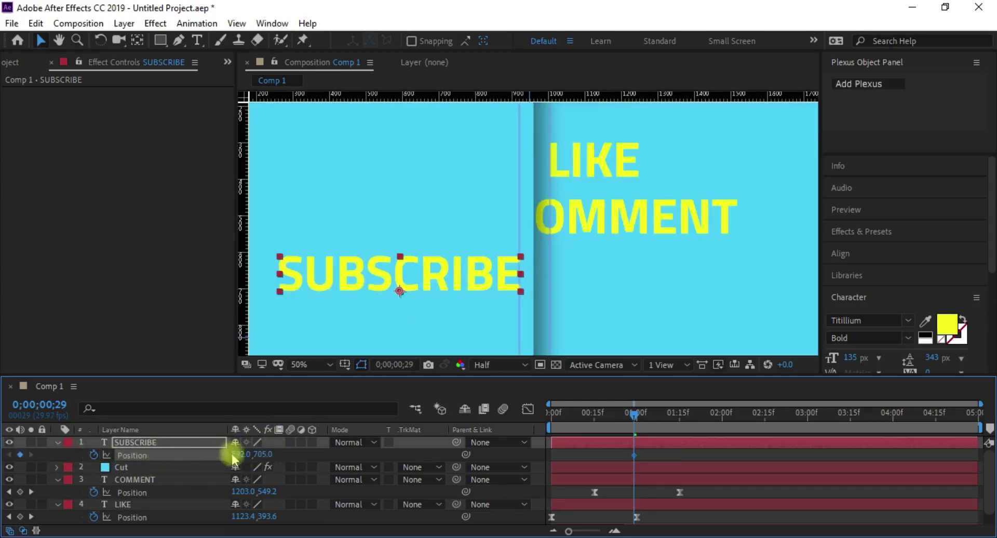
# Add a second keyframe at 0;00;01;29 with SUBSCRIBE under COMMENT at X 1335.
pyautogui.hotkey('shift', 'pagedown')
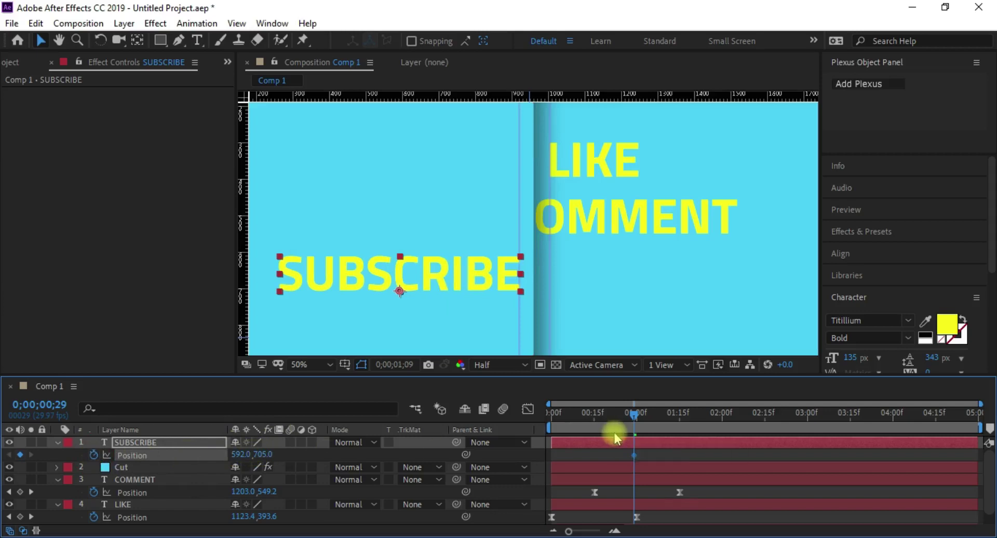
pyautogui.hotkey('shift', 'pagedown')
pyautogui.hotkey('shift', 'pagedown')
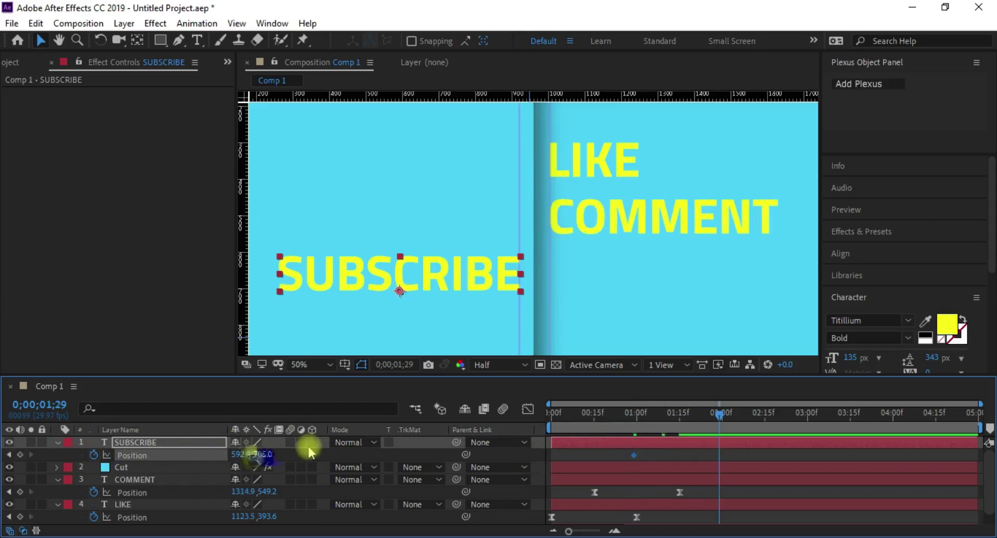
pyautogui.moveTo(238, 455); pyautogui.dragTo(777, 453)
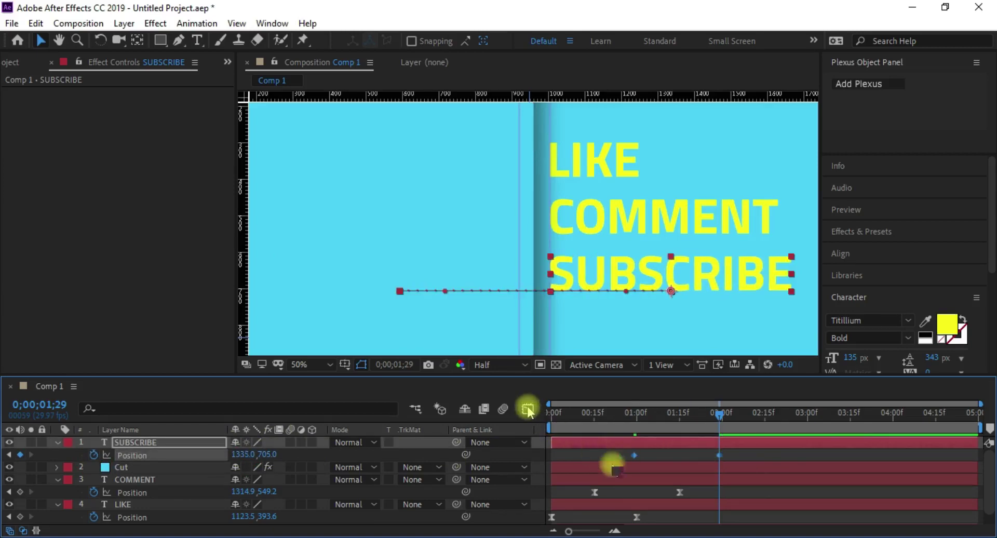
# Apply Easy Ease to SUBSCRIBE's keyframes and soften the deceleration in the speed graph.
pyautogui.rightClick(634, 456)
pyautogui.click(693, 444)
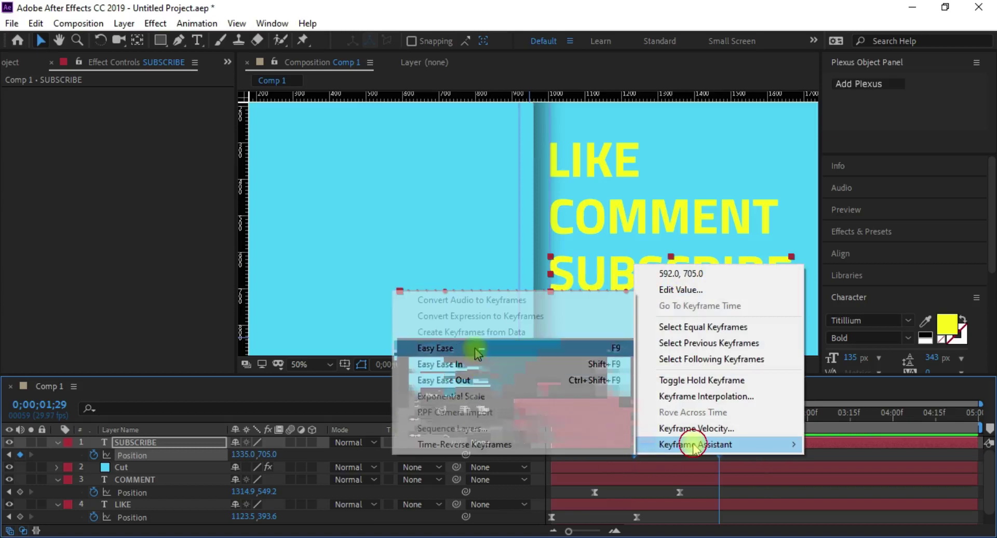
pyautogui.click(475, 348)
pyautogui.hotkey('shift', 'F3')
pyautogui.moveTo(634, 498); pyautogui.dragTo(676, 498)
pyautogui.click(528, 409)
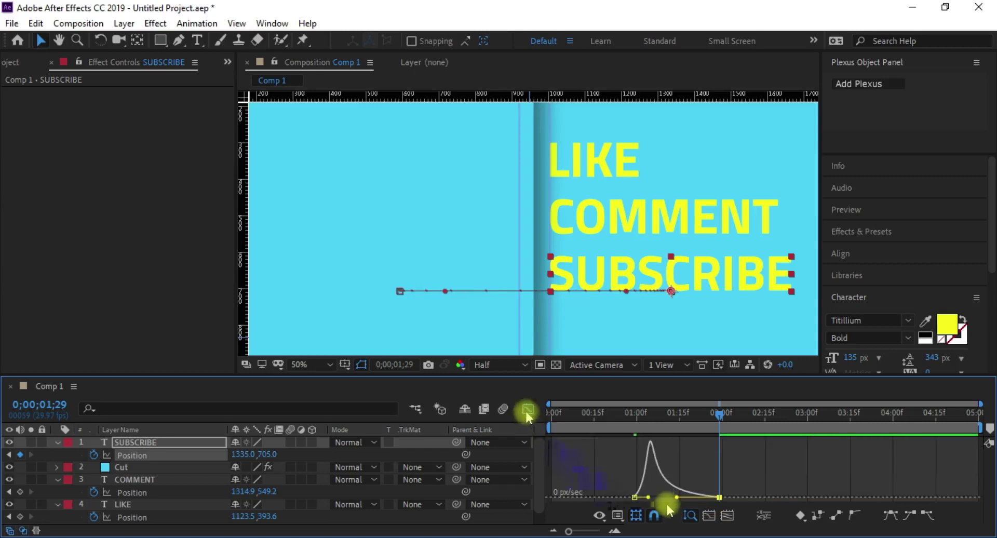
# Move the SUBSCRIBE layer below Cut and collapse its properties.
pyautogui.click(173, 442)
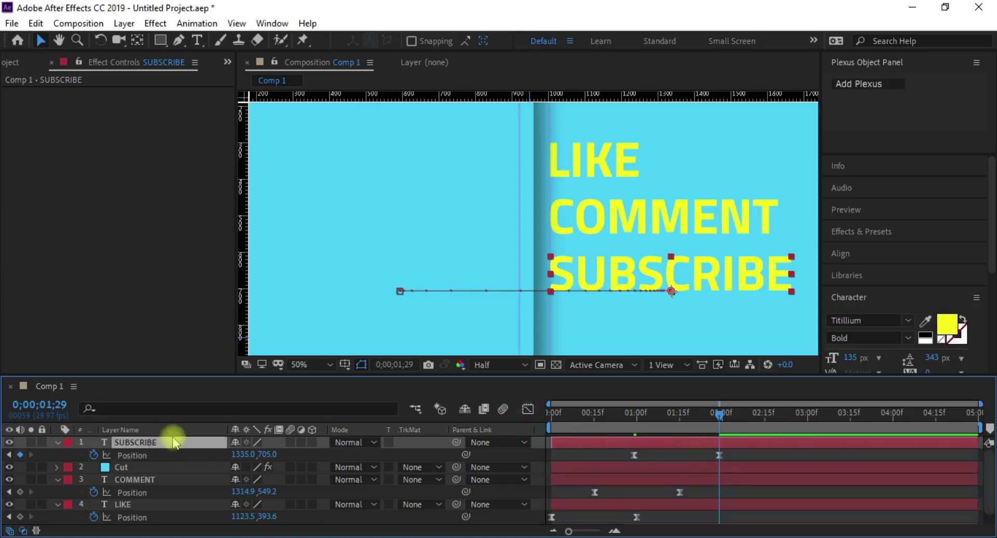
pyautogui.moveTo(172, 447); pyautogui.dragTo(167, 474)
pyautogui.click(57, 455)
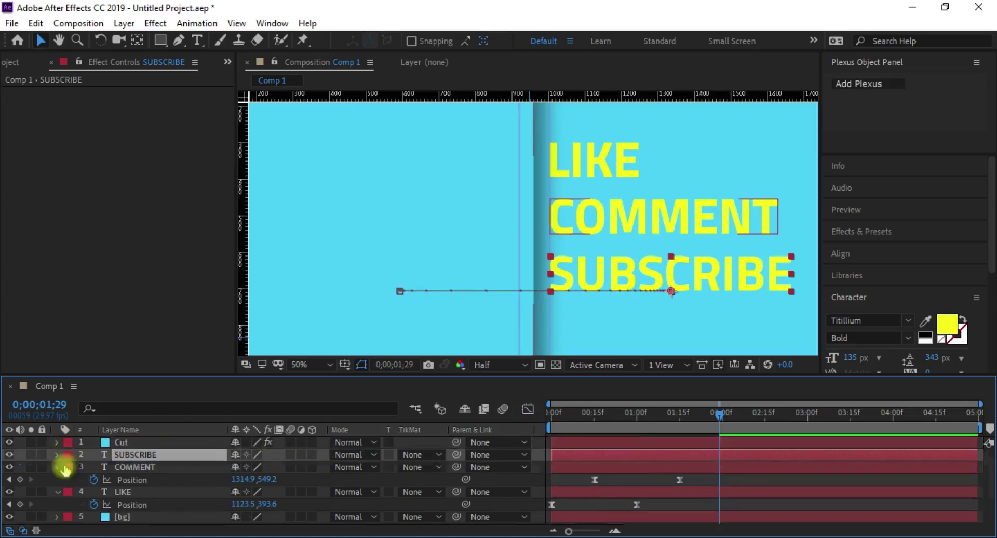
# Collapse COMMENT and LIKE and preview the animation from the start.
pyautogui.click(57, 467)
pyautogui.click(56, 479)
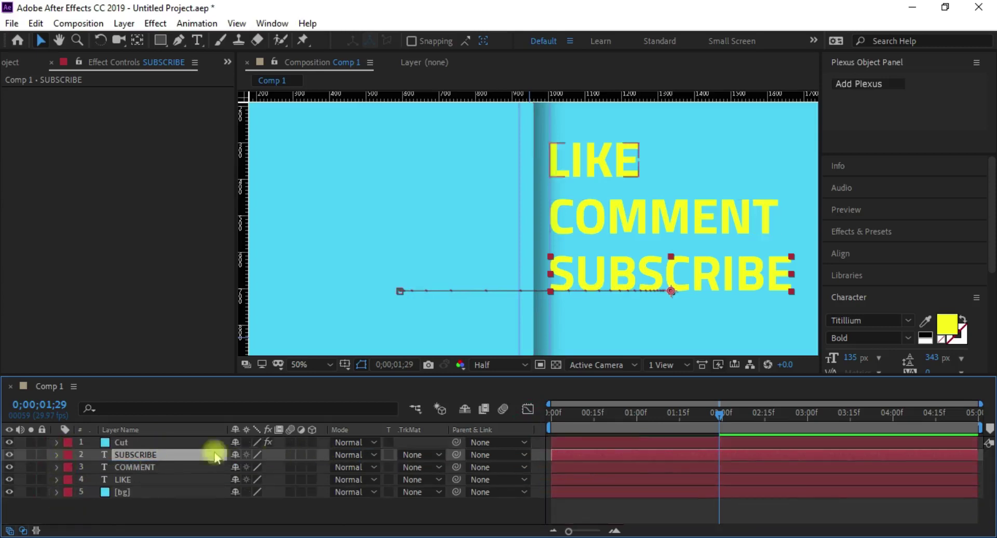
pyautogui.press('Home')
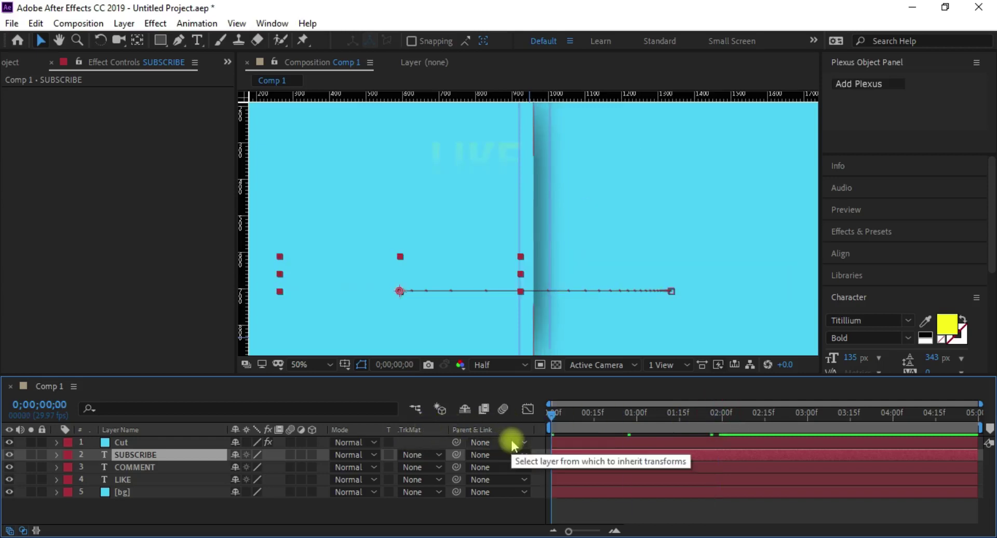
pyautogui.press('space')
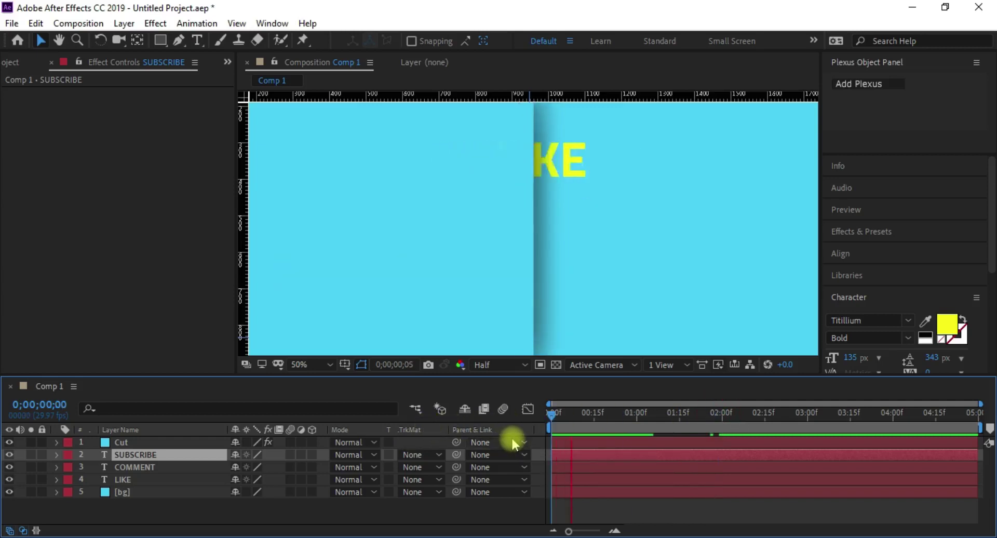
pyautogui.click(737, 414)
pyautogui.press('Home')
pyautogui.press('space')
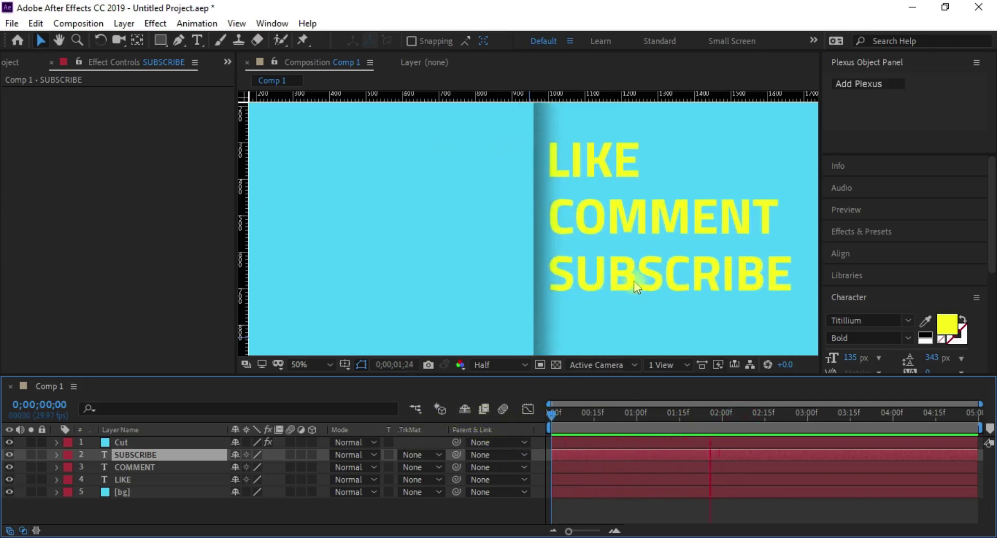
pyautogui.press(',')
pyautogui.press('space')
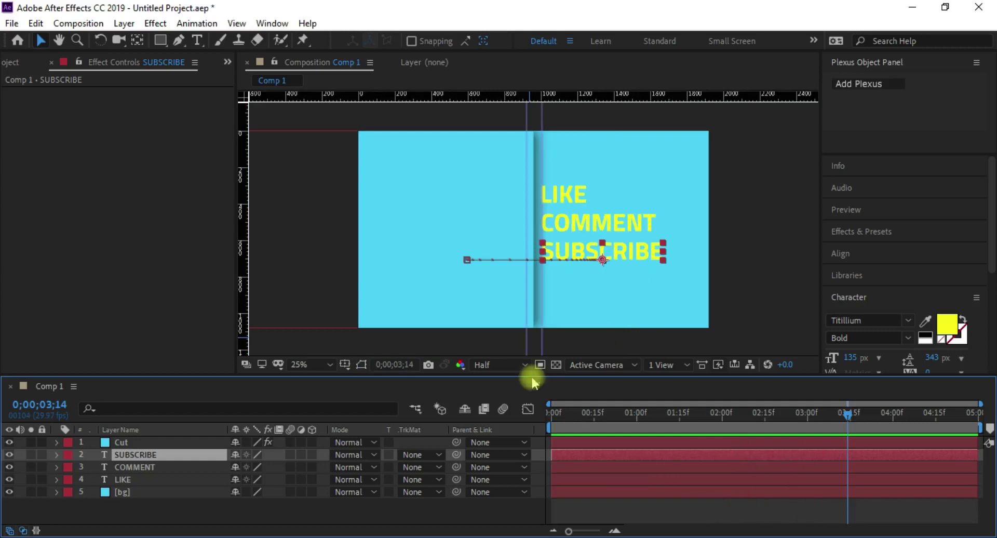
# Set Cut's Linear Wipe Transition Completion to 20% and preview again.
pyautogui.click(122, 442)
pyautogui.press('u')
pyautogui.press('j')
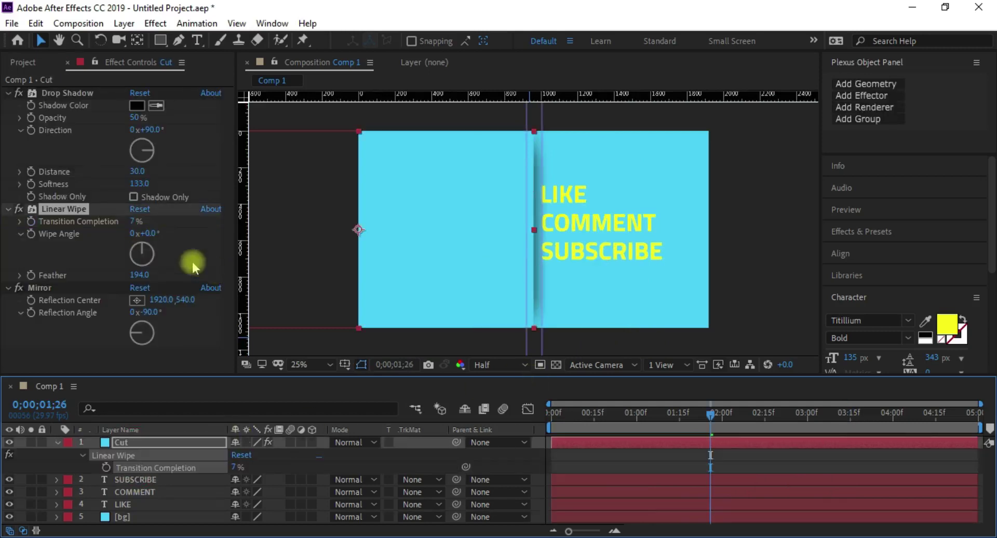
pyautogui.click(133, 221)
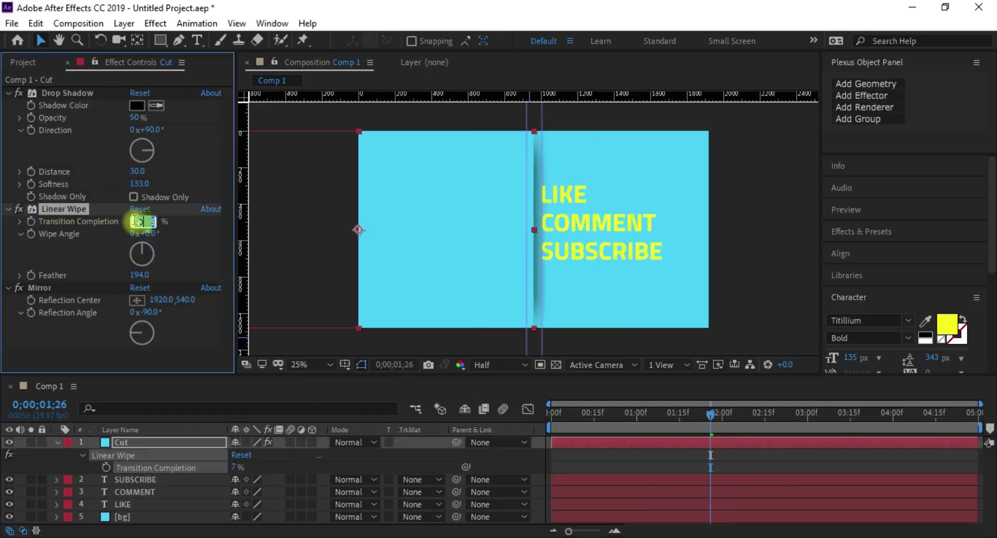
pyautogui.write('20')
pyautogui.click(535, 428)
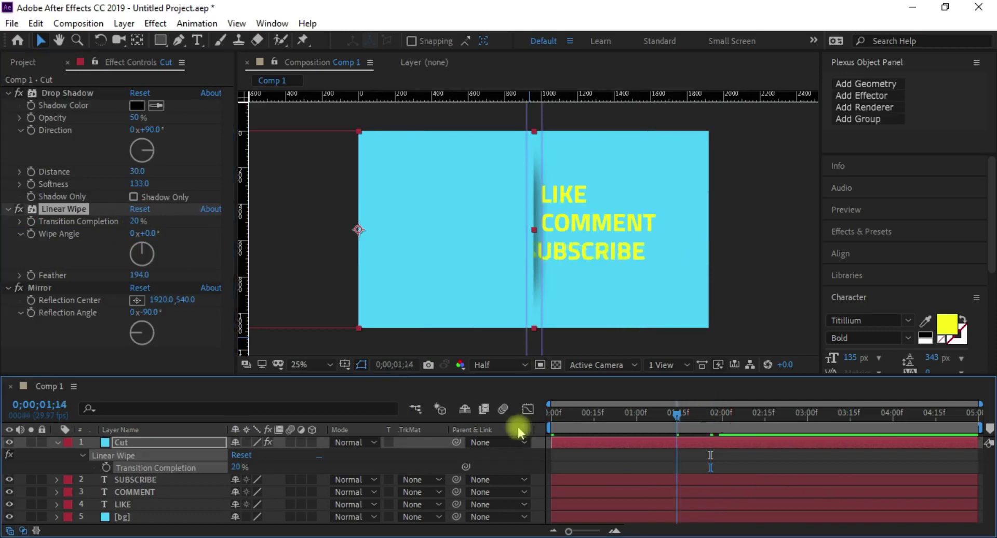
pyautogui.press('Home')
pyautogui.press('space')
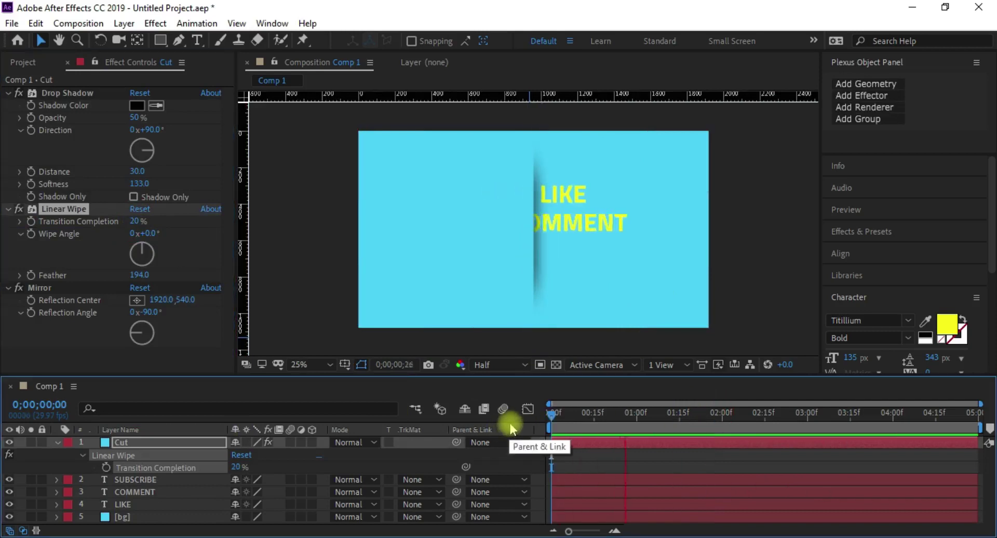
pyautogui.press('space')
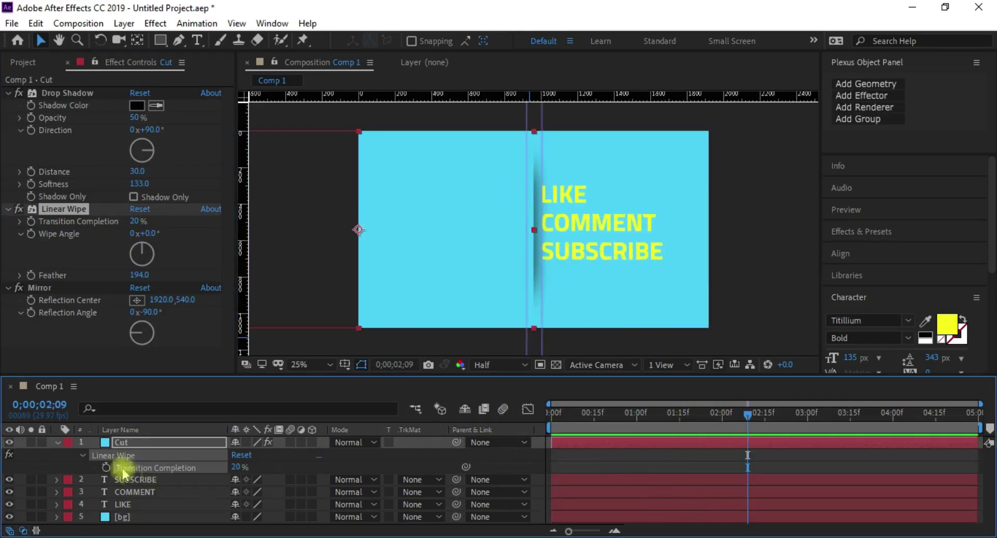
# Collapse the Cut layer's properties and deselect all layers.
pyautogui.click(56, 444)
pyautogui.click(100, 514)
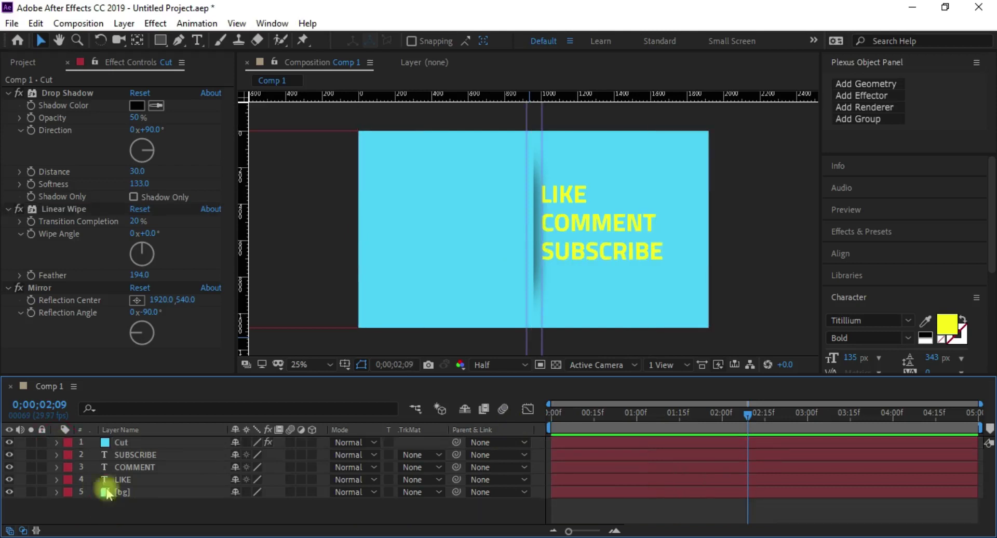
pyautogui.click(22, 63)
pyautogui.rightClick(130, 315)
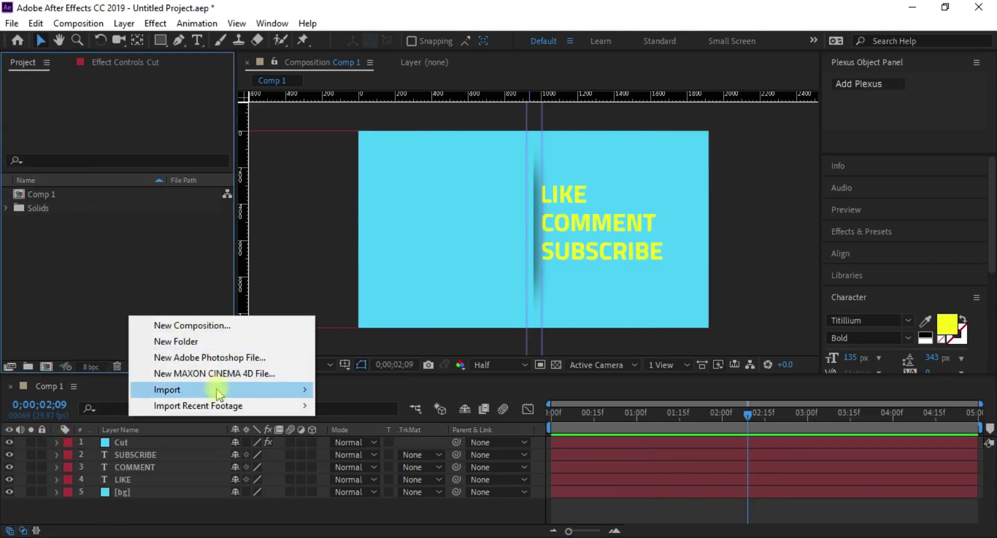
# Import SA Logo.PNG as the top layer at X 703, scaled to 77%.
pyautogui.moveTo(218, 391)
pyautogui.click(362, 388)
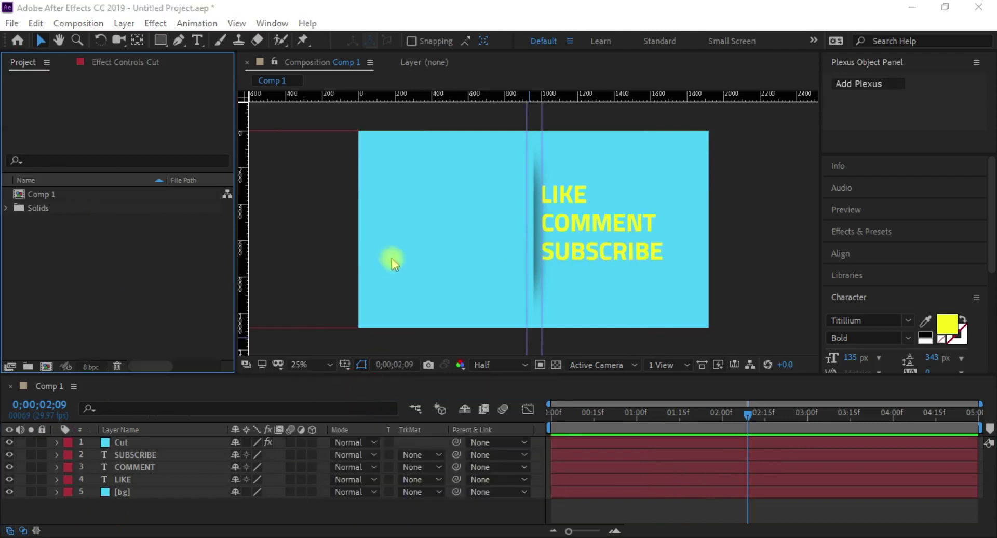
pyautogui.moveTo(79, 211); pyautogui.dragTo(131, 444)
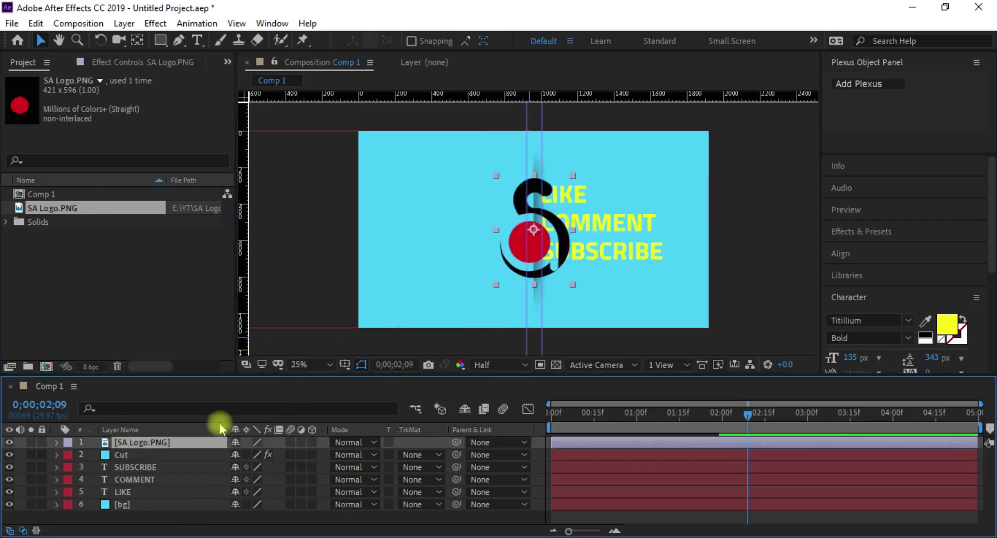
pyautogui.press('p')
pyautogui.moveTo(238, 455)
pyautogui.mouseDown()
pyautogui.moveTo(69, 469)
pyautogui.moveTo(176, 475)
pyautogui.mouseUp()
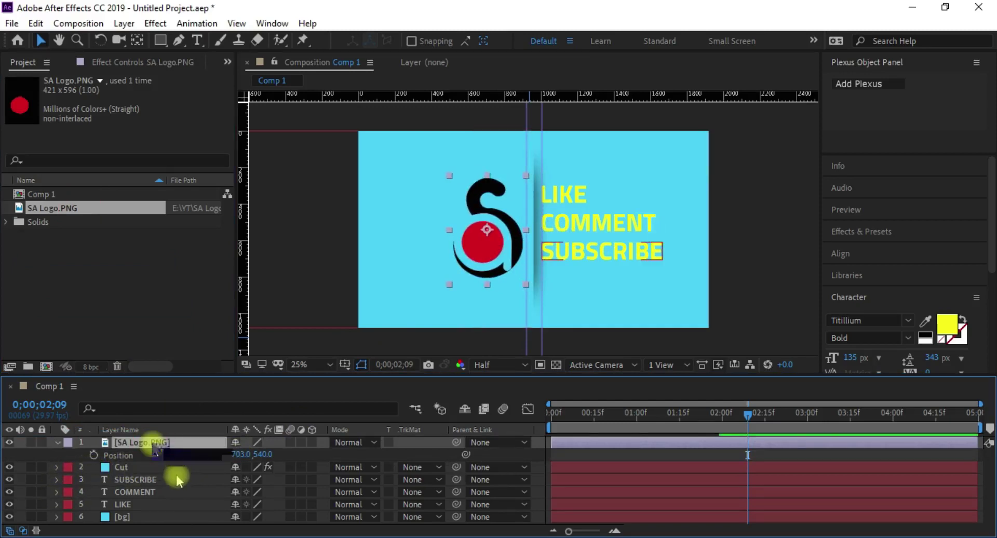
pyautogui.press('s')
pyautogui.moveTo(253, 454); pyautogui.dragTo(242, 456)
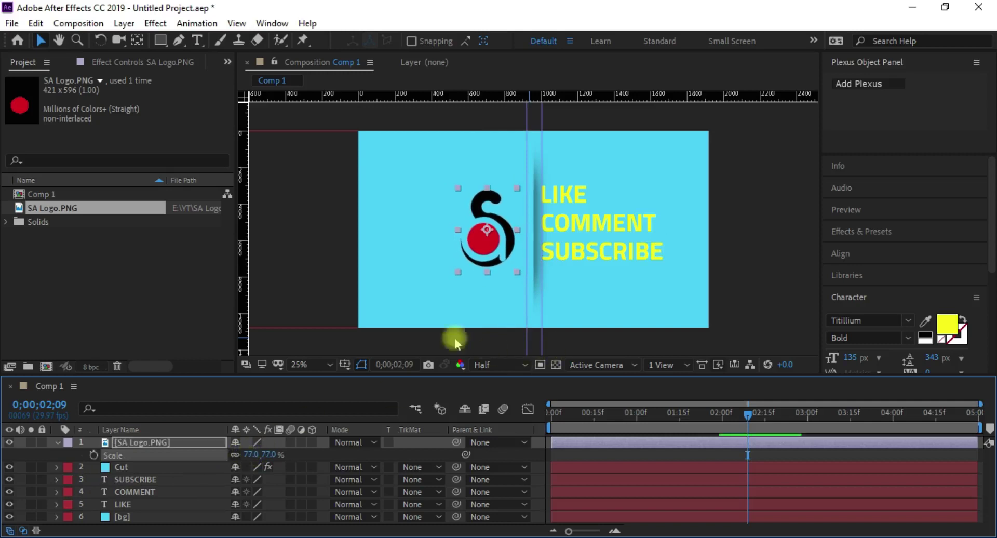
pyautogui.click(362, 270)
# Scrub the timeline to find where SUBSCRIBE settles at 0;00;01;29.
pyautogui.click(571, 478)
pyautogui.press('p')
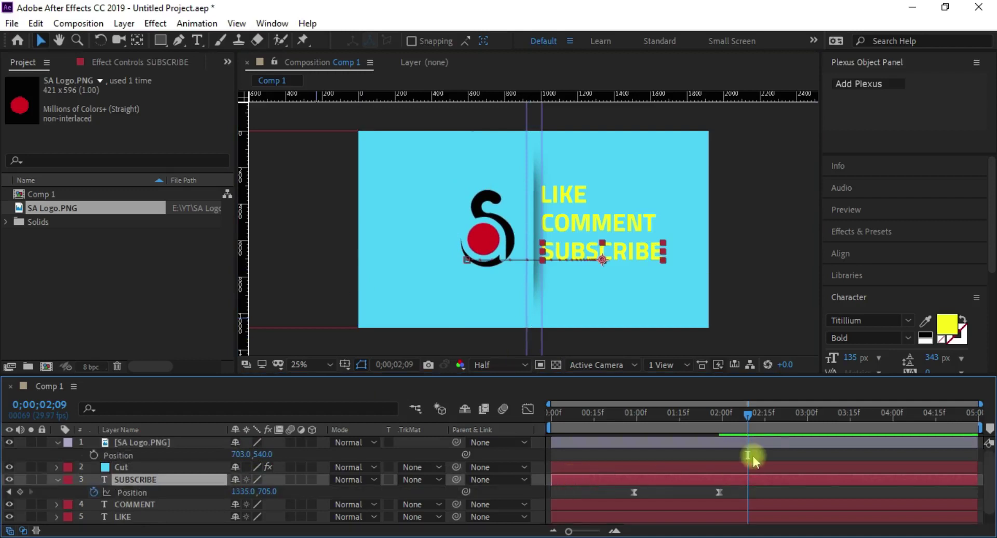
pyautogui.moveTo(749, 418); pyautogui.dragTo(625, 435)
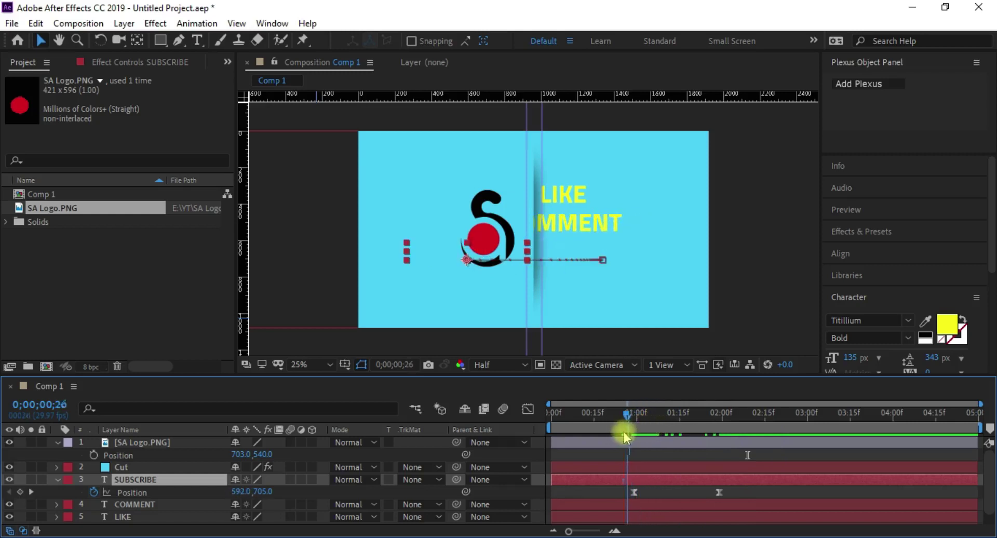
pyautogui.moveTo(624, 432); pyautogui.dragTo(650, 428)
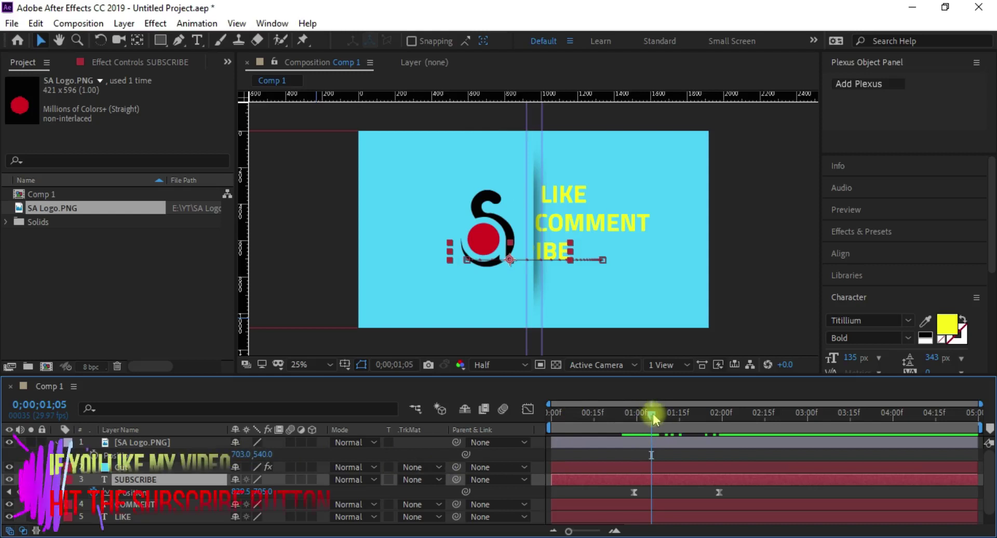
pyautogui.moveTo(653, 414); pyautogui.dragTo(719, 414)
pyautogui.click(122, 475)
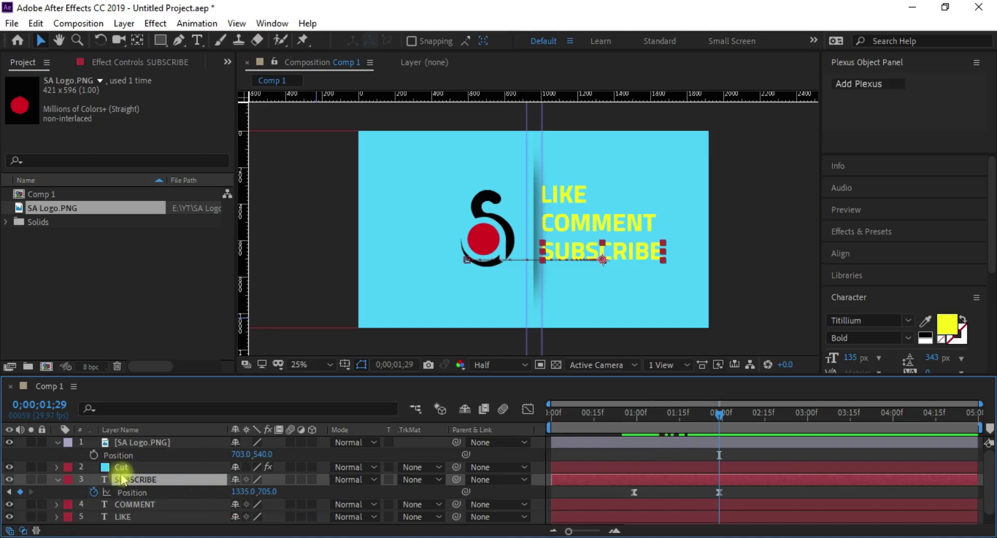
# Key the SA logo's Position at 0;00;01;29 and set X 369 at 0;00;01;03.
pyautogui.click(93, 455)
pyautogui.click(716, 416)
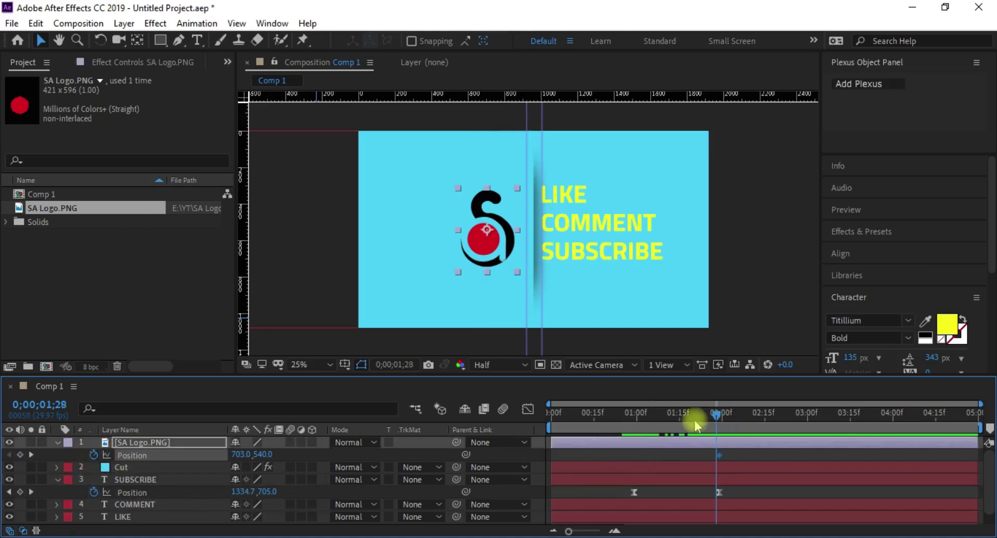
pyautogui.moveTo(716, 417)
pyautogui.mouseDown()
pyautogui.moveTo(631, 430)
pyautogui.moveTo(643, 431)
pyautogui.mouseUp()
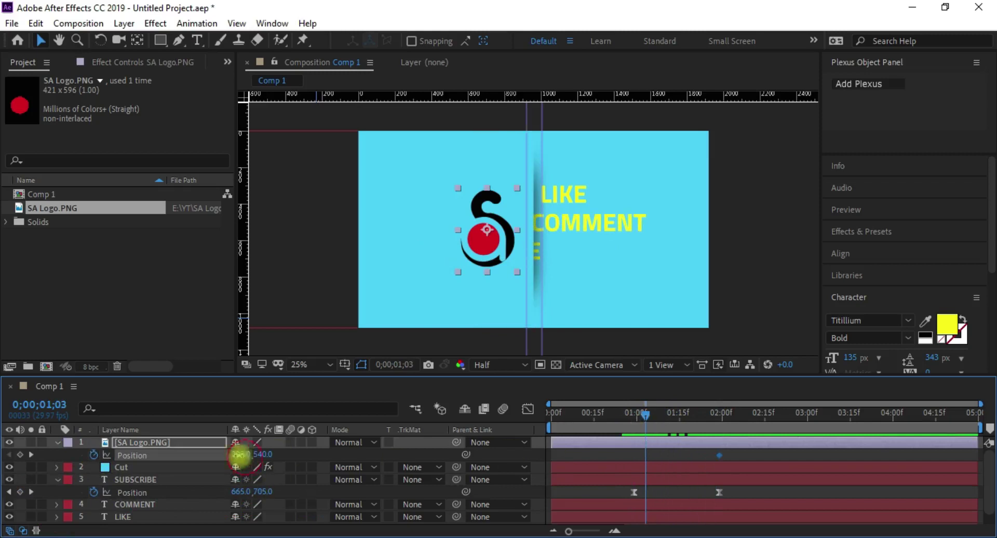
pyautogui.moveTo(243, 455); pyautogui.dragTo(191, 455)
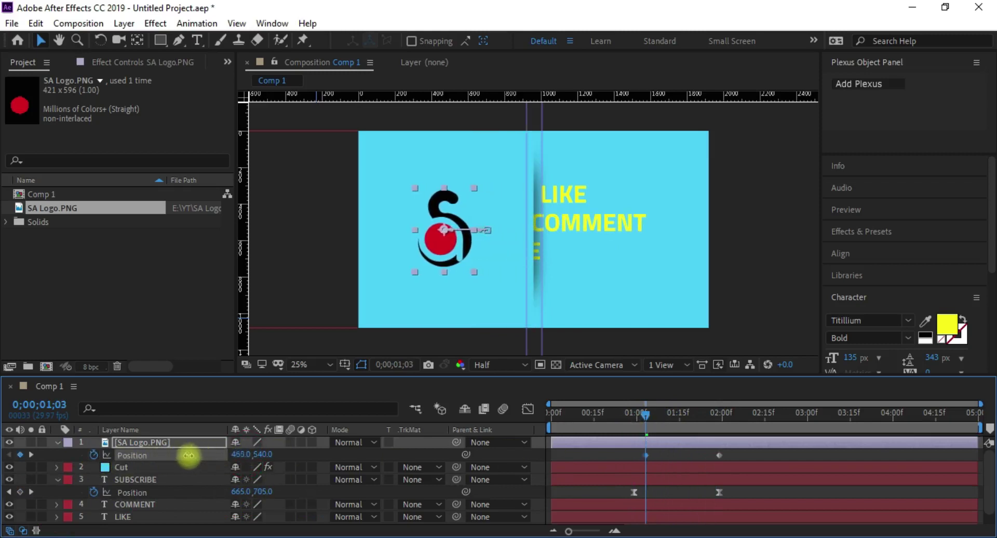
pyautogui.moveTo(190, 455); pyautogui.dragTo(132, 457)
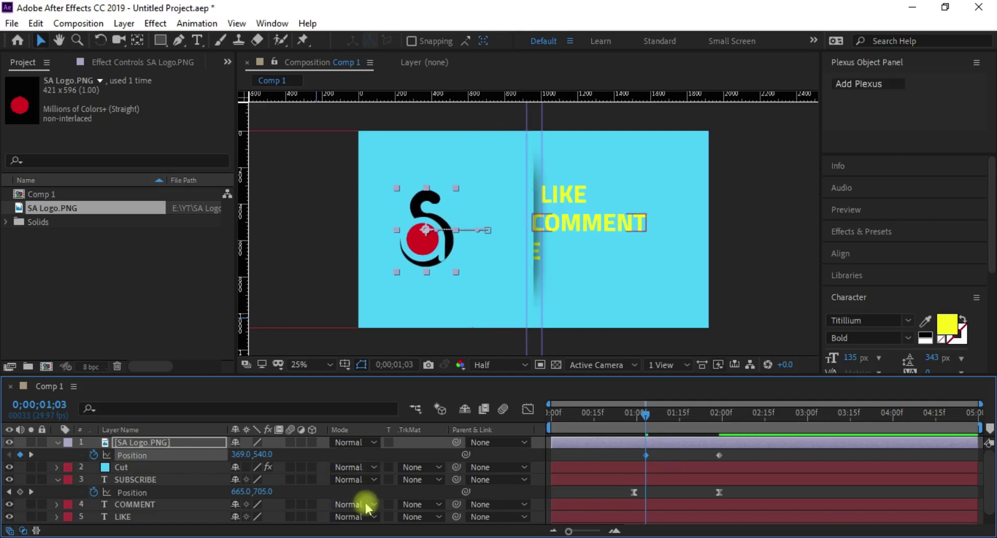
pyautogui.click(524, 430)
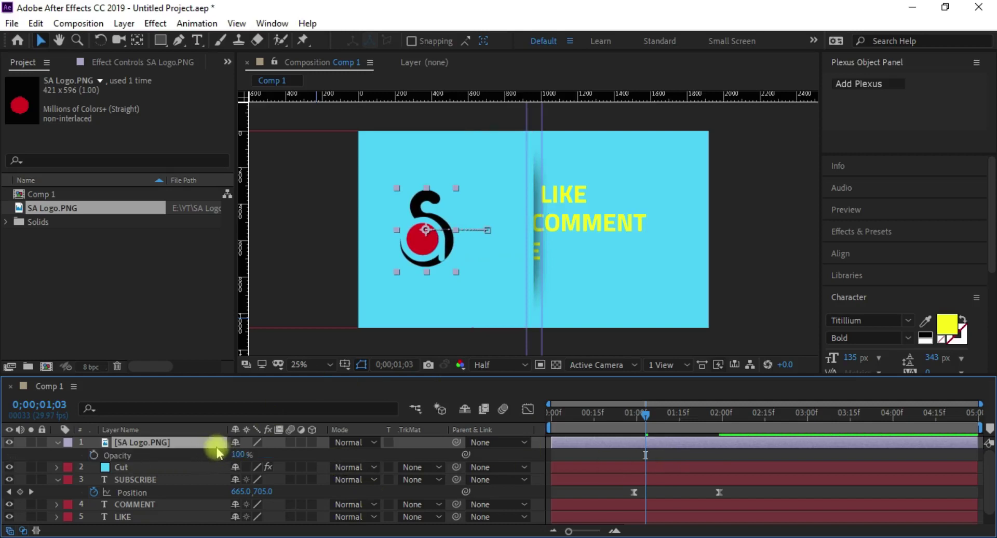
# Key the logo's Opacity at 0% at 0;00;01;03 and 100% at 0;00;02;03.
pyautogui.click(93, 456)
pyautogui.write('0')
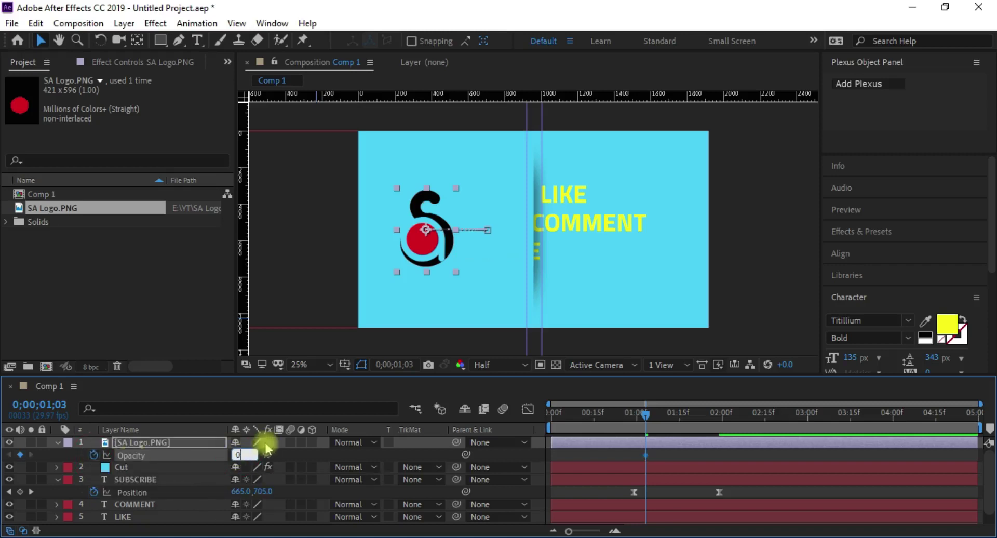
pyautogui.press('Return')
pyautogui.click(31, 492)
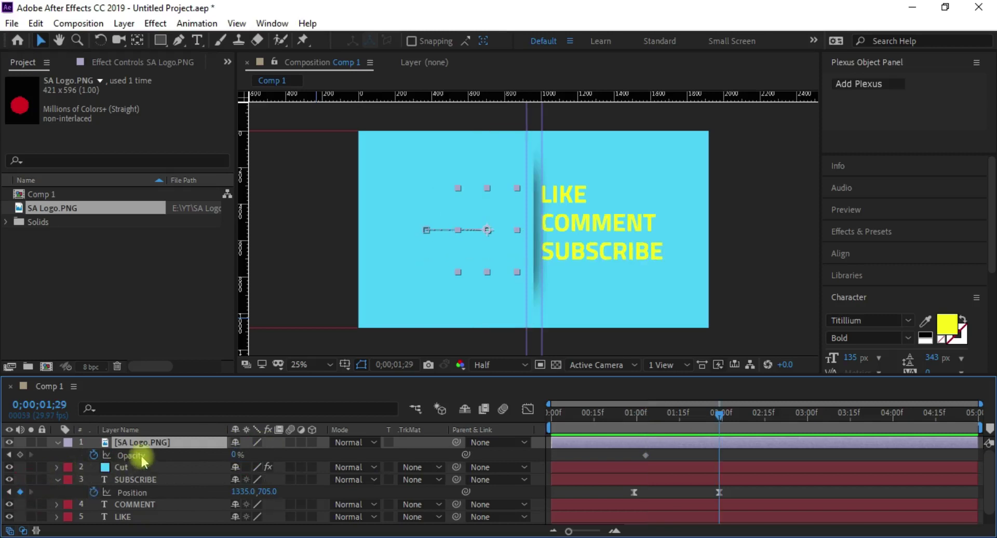
pyautogui.moveTo(719, 415); pyautogui.dragTo(688, 415)
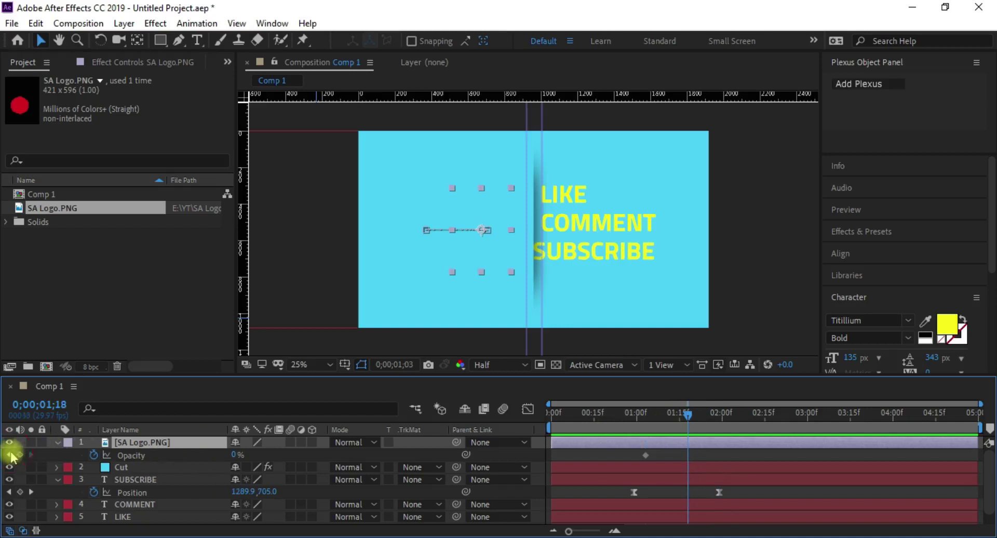
pyautogui.press('pagedown')
pyautogui.press('pagedown')
pyautogui.press('pagedown')
pyautogui.press('pagedown')
pyautogui.press('pagedown')
pyautogui.press('pagedown')
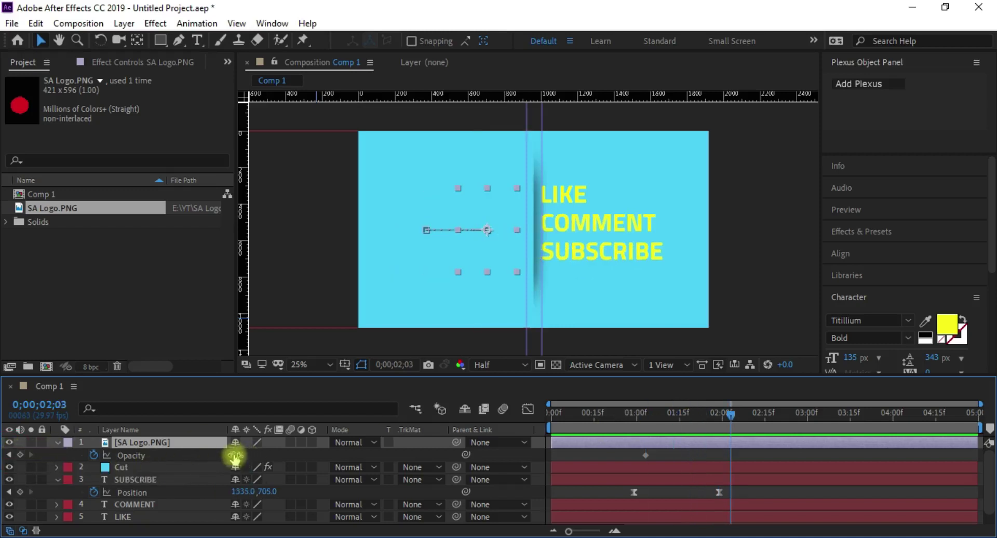
pyautogui.moveTo(236, 457); pyautogui.dragTo(439, 456)
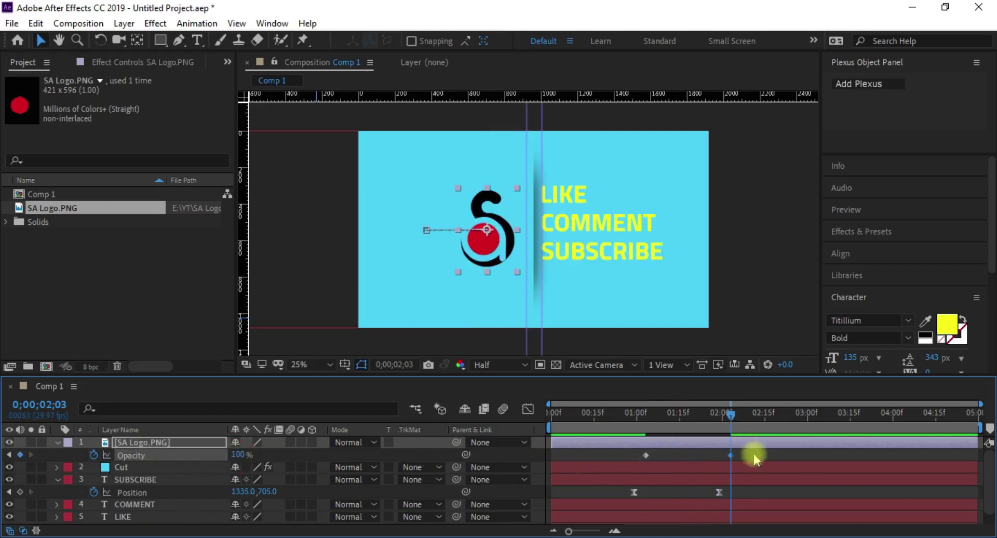
# Apply Easy Ease to both Opacity keyframes and adjust their influence in the Graph Editor.
pyautogui.moveTo(754, 452); pyautogui.dragTo(582, 475)
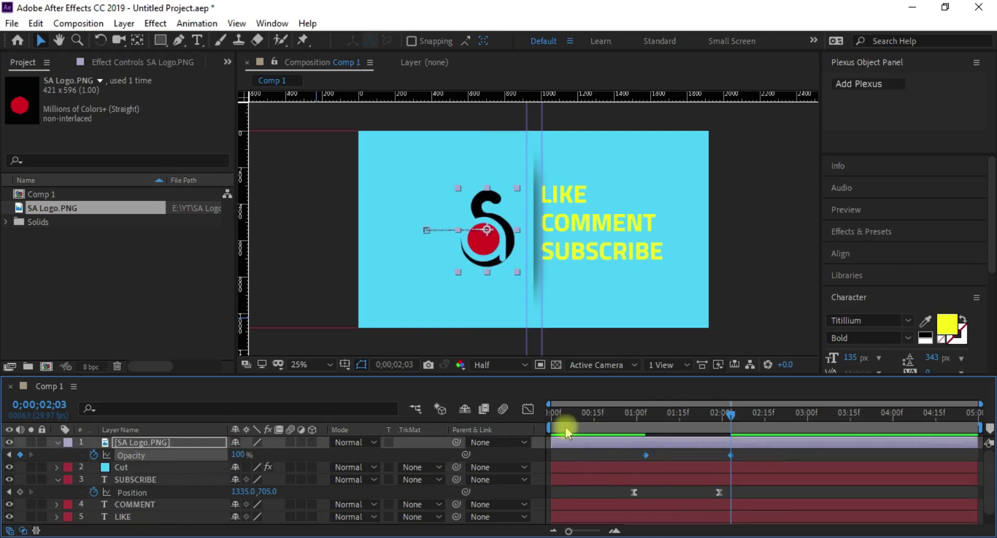
pyautogui.rightClick(649, 457)
pyautogui.moveTo(693, 509)
pyautogui.click(518, 345)
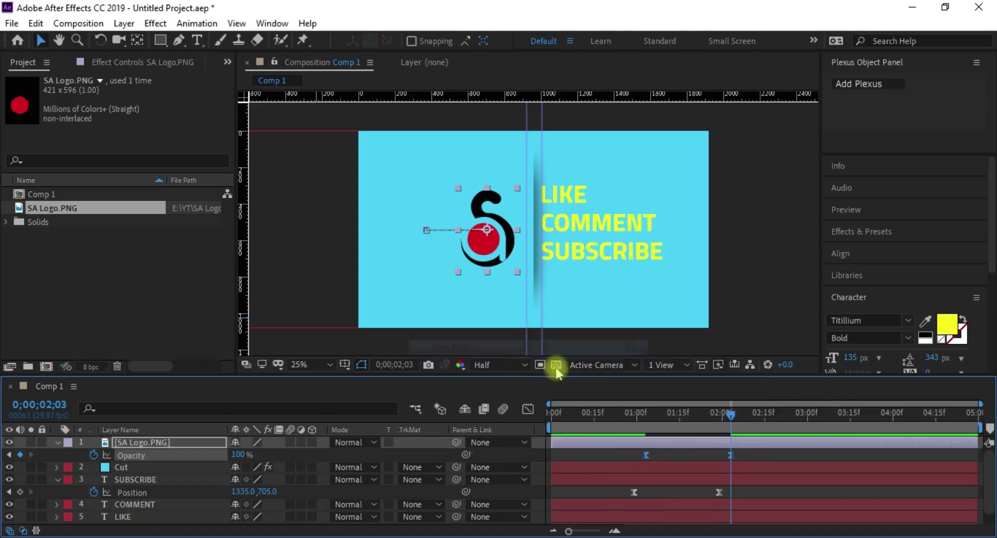
pyautogui.click(528, 411)
pyautogui.moveTo(677, 489)
pyautogui.mouseDown()
pyautogui.moveTo(717, 499)
pyautogui.moveTo(694, 498)
pyautogui.mouseUp()
pyautogui.click(529, 410)
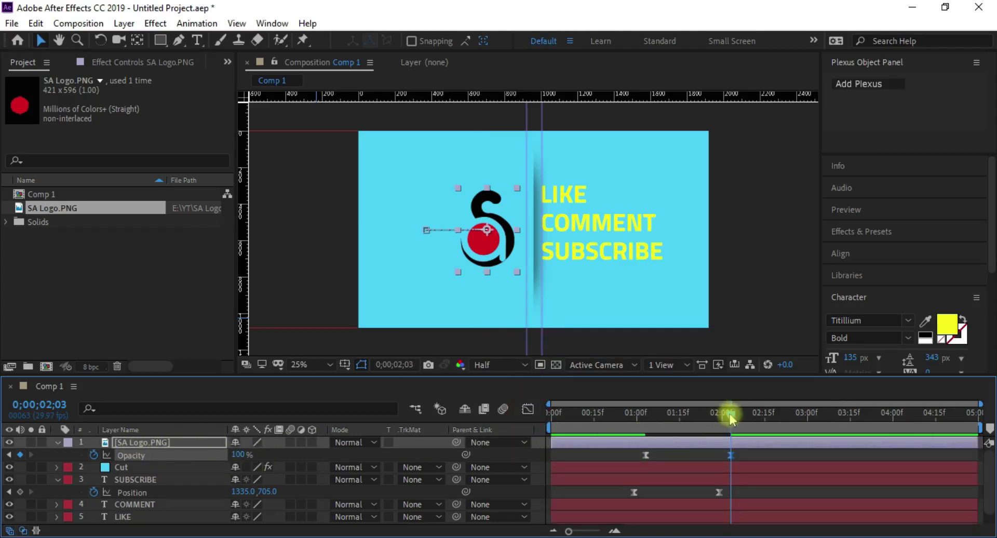
pyautogui.moveTo(731, 418); pyautogui.dragTo(498, 418)
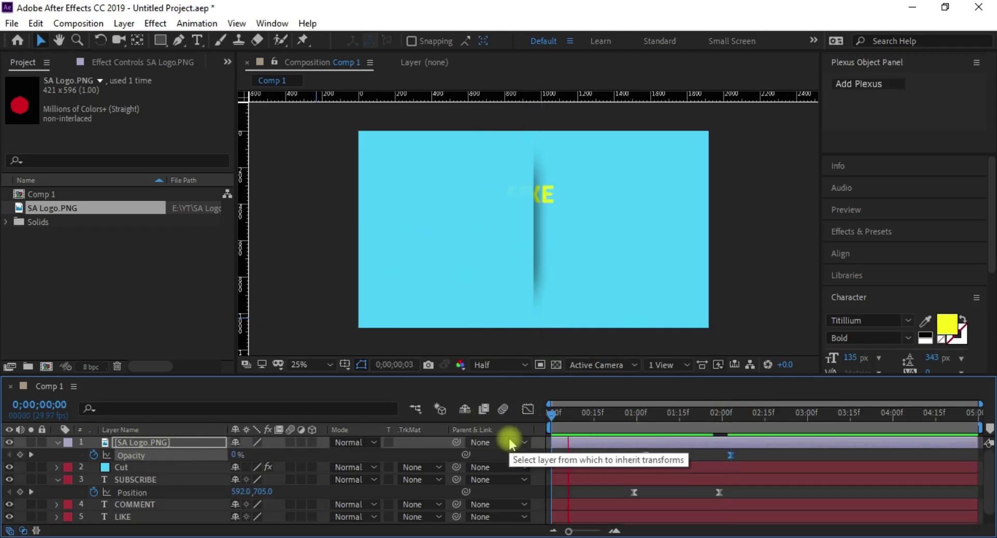